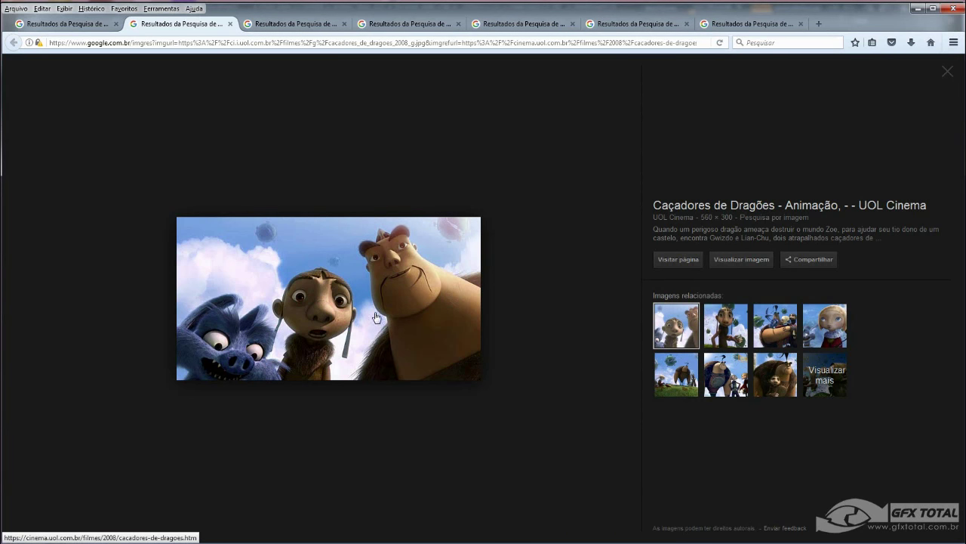
Review the open character references: Hercules, the dragon hunters, the Chinese master, the actor portrait, Mifune and the samurai cartoons
left_click(676, 371)
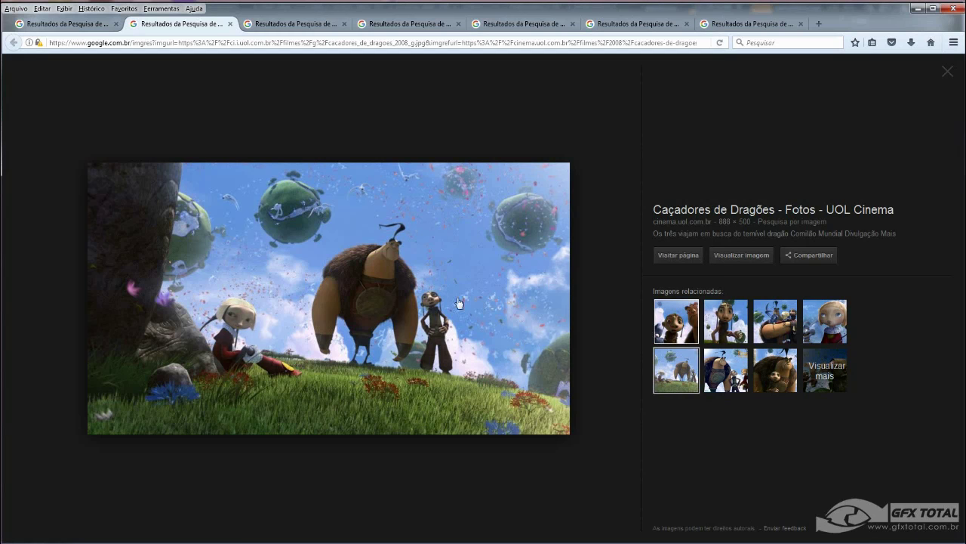
left_click(672, 326)
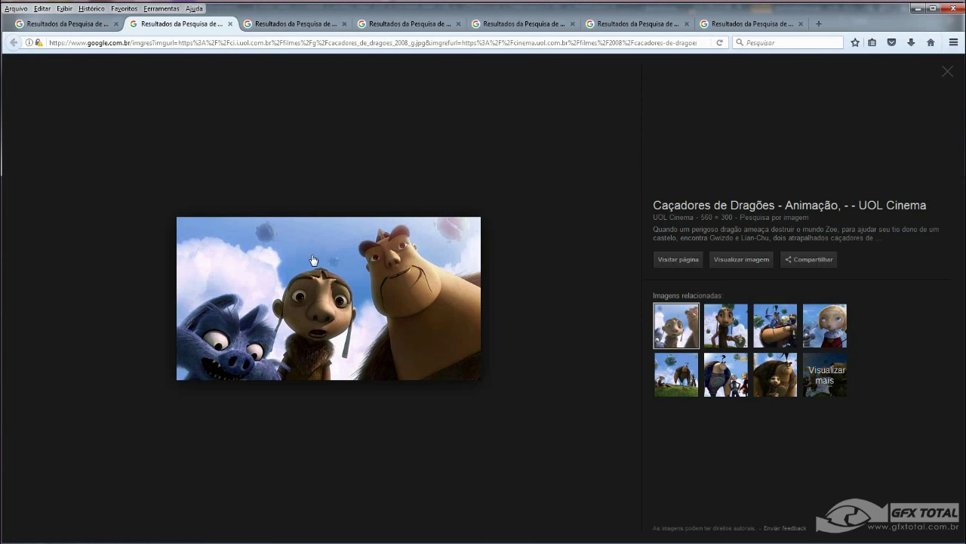
left_click(69, 23)
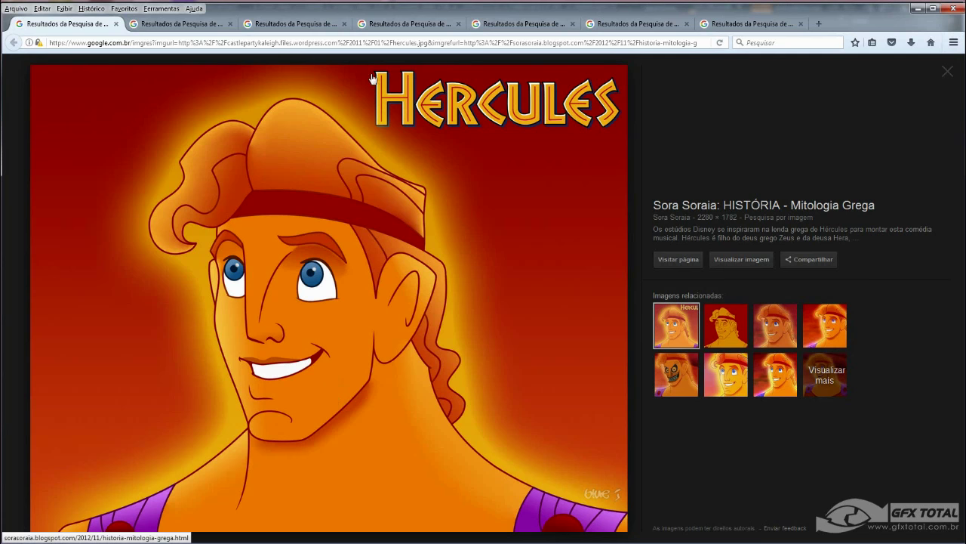
left_click(298, 23)
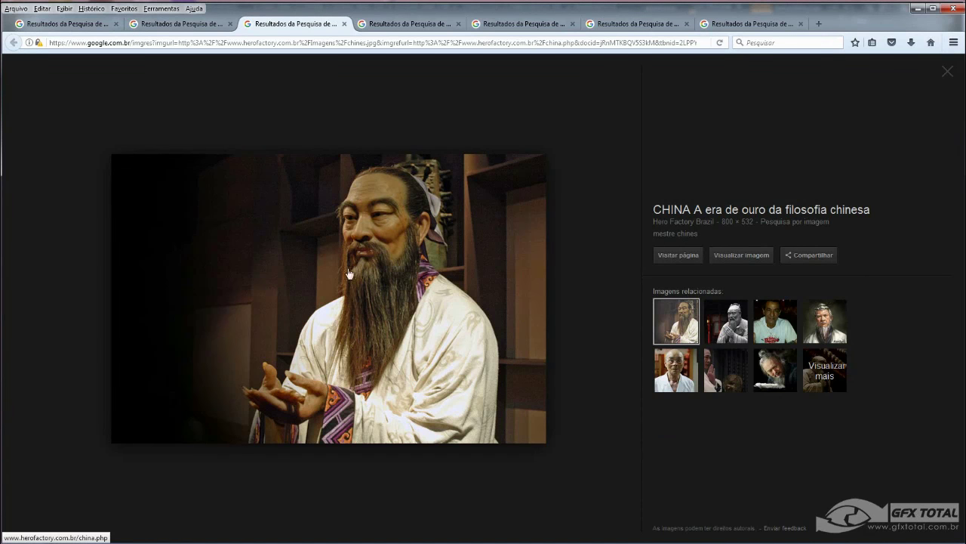
left_click(404, 23)
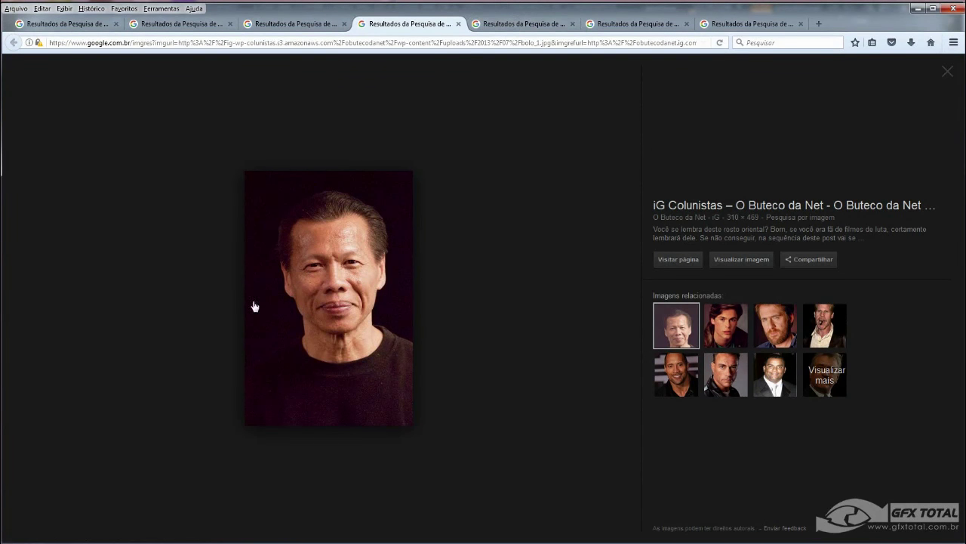
left_click(514, 25)
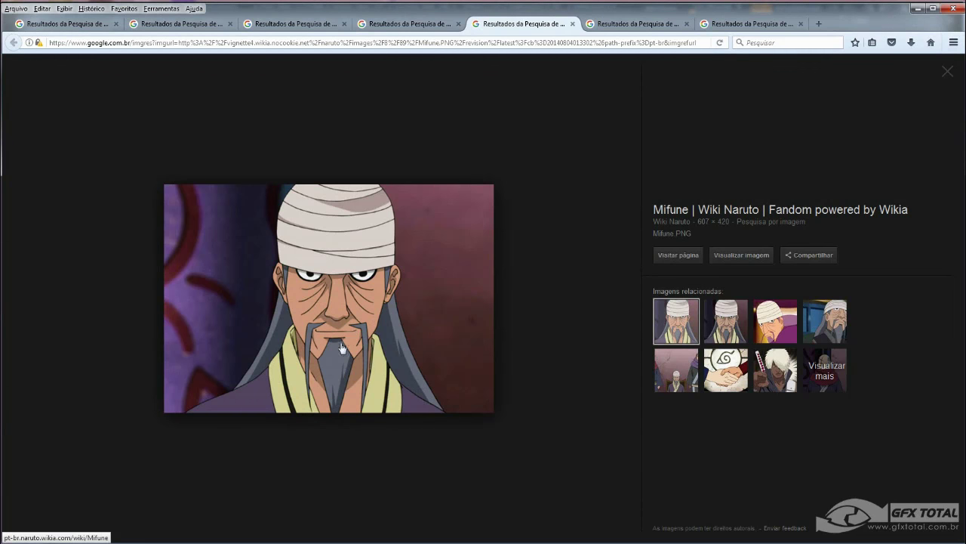
left_click(641, 25)
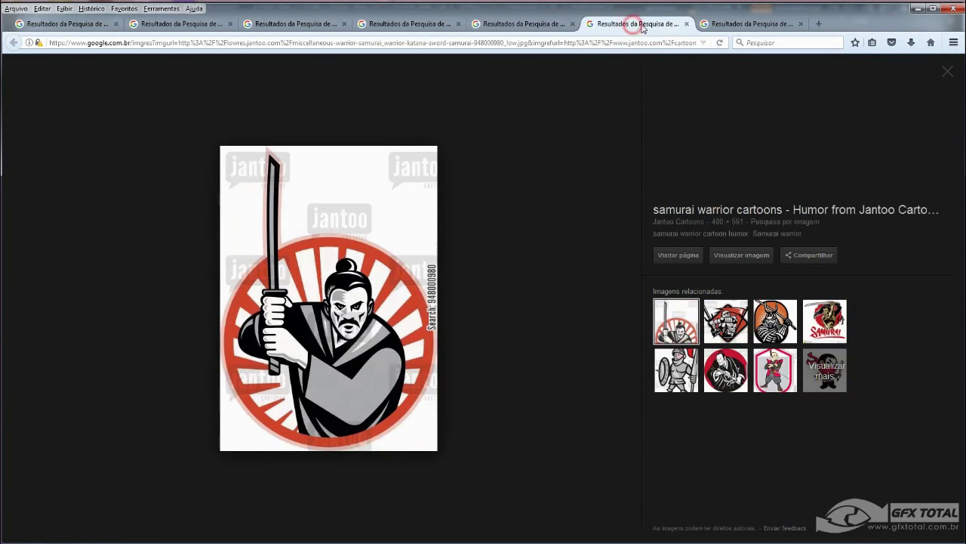
left_click(742, 24)
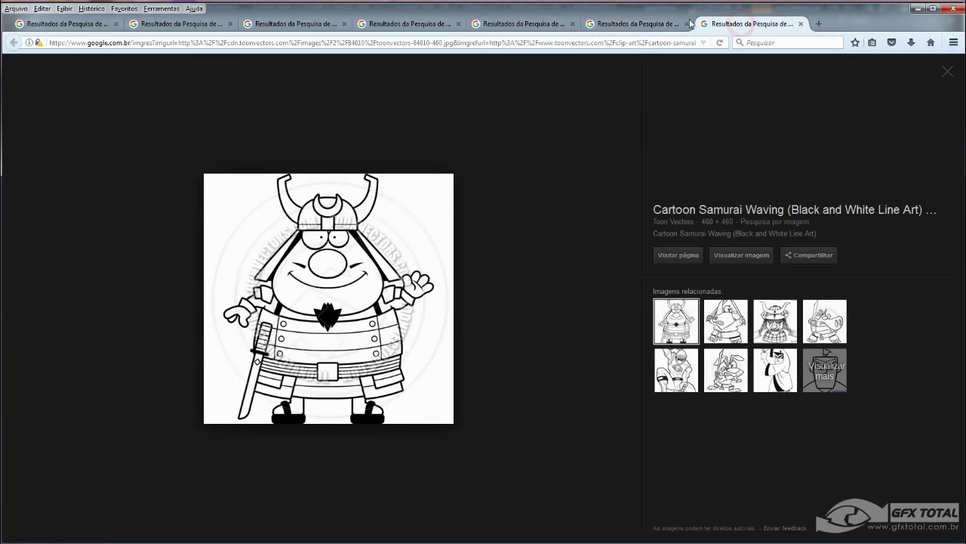
left_click(640, 25)
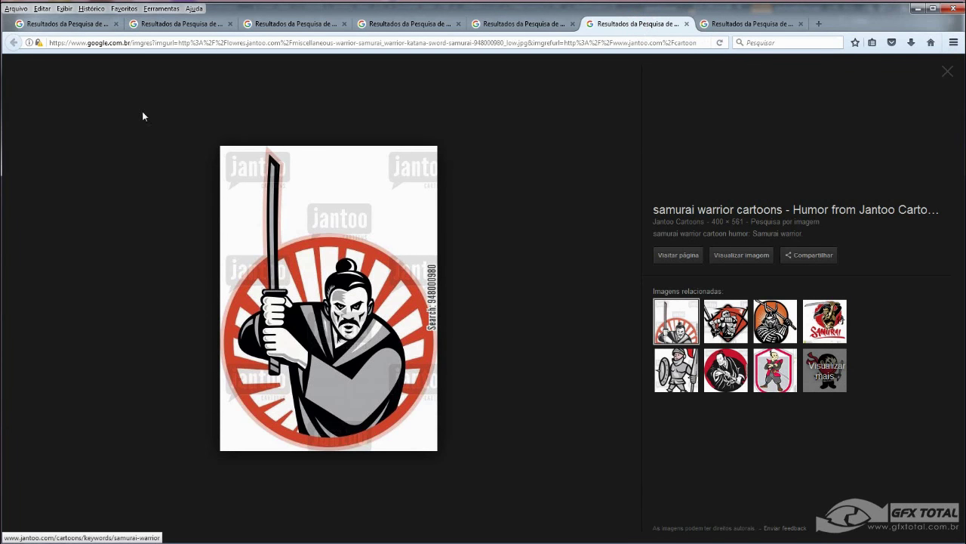
left_click(179, 25)
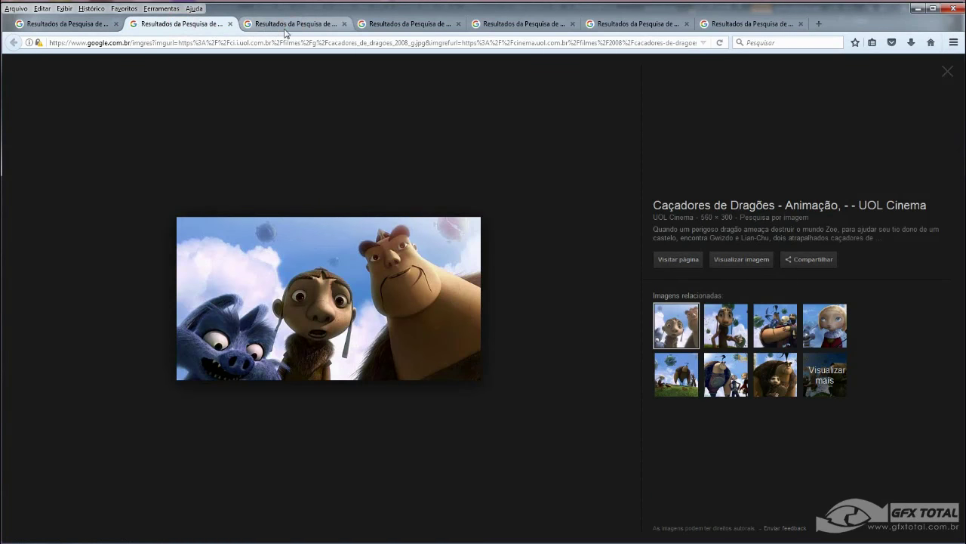
left_click(268, 24)
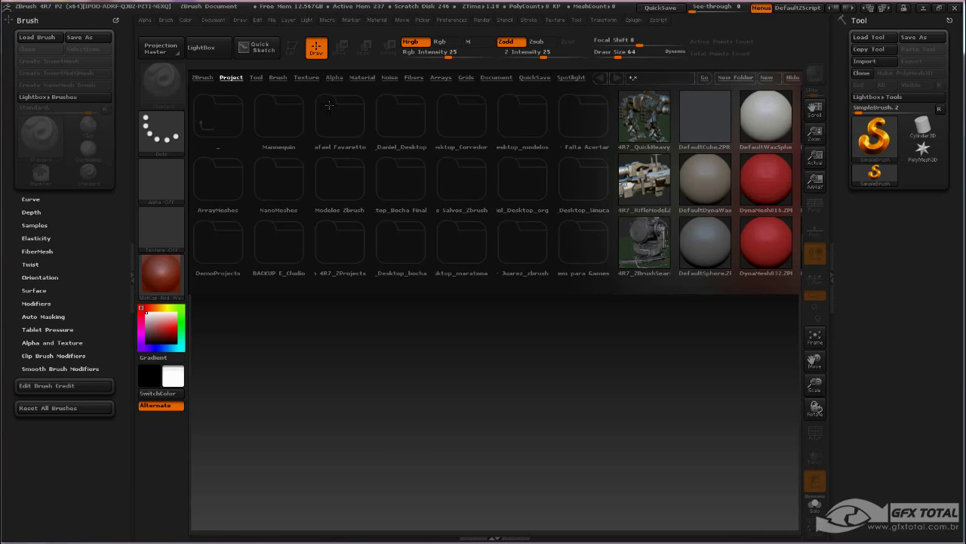
Switch to ZBrush and load the DefaultDynaWax64 sphere project from LightBox
left_click(190, 50)
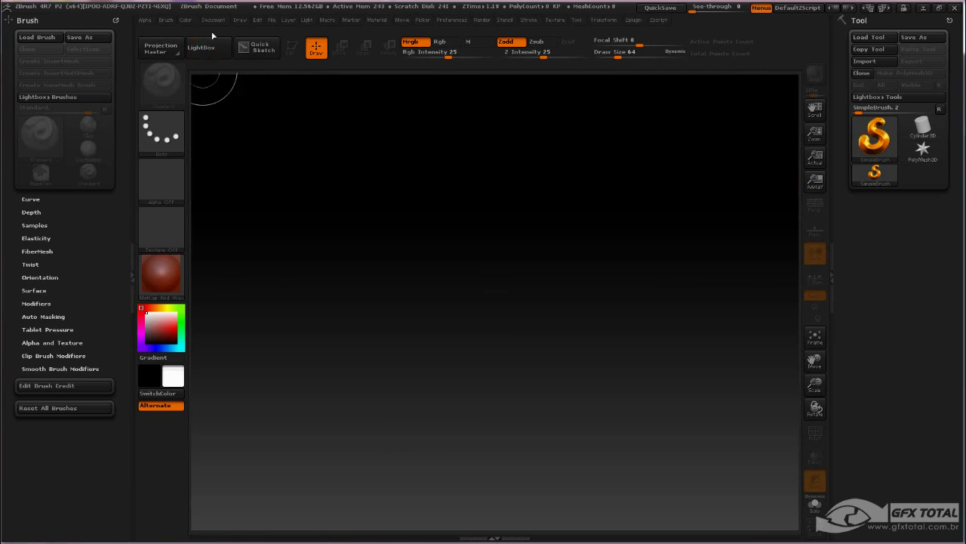
left_click(208, 49)
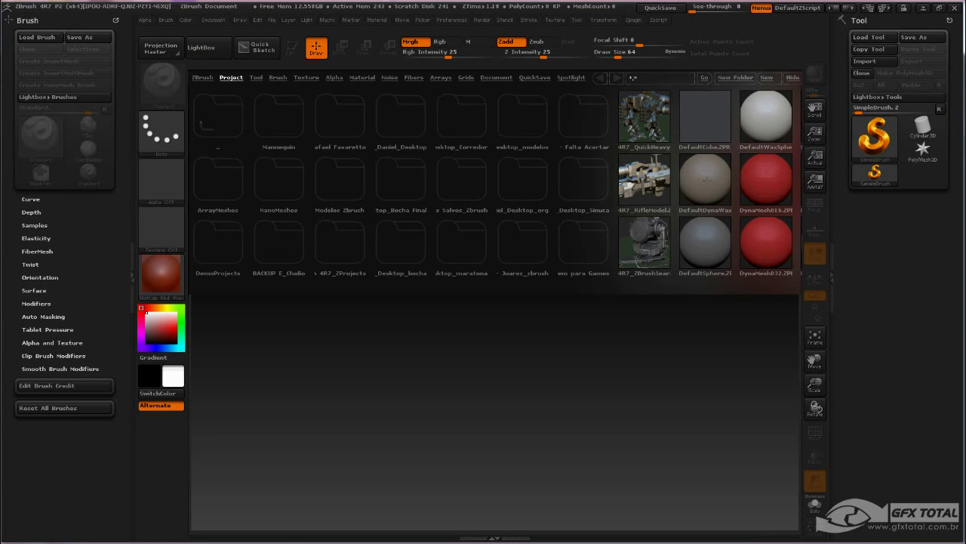
double_click(704, 178)
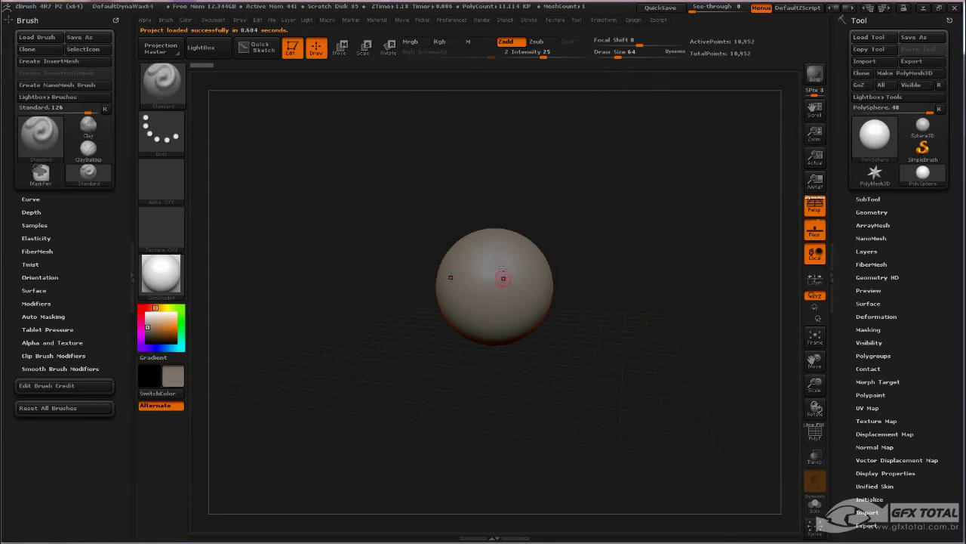
Make test strokes on the sphere with the Standard brush and open its DynaMesh settings to check the resolution
left_click_drag(558, 219, 572, 210)
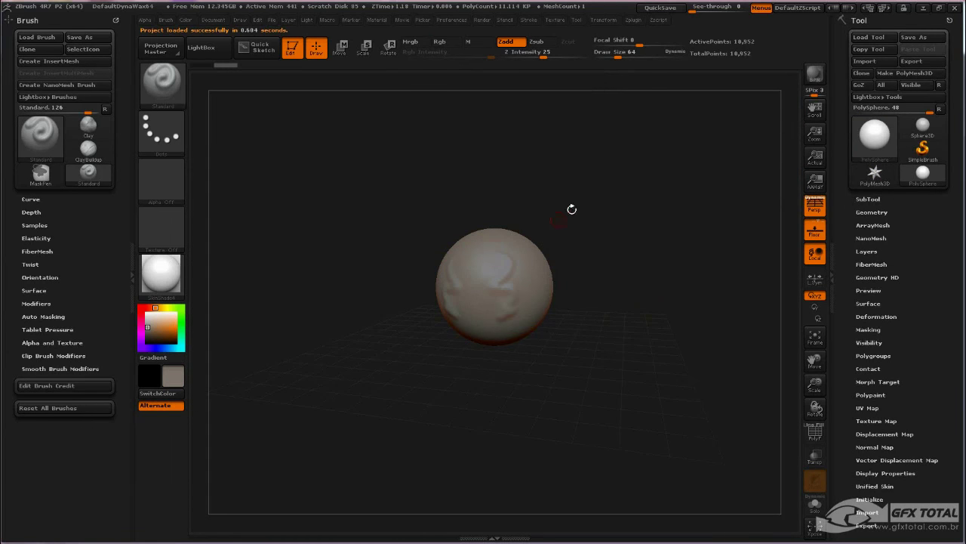
left_click(873, 212)
left_click(869, 380)
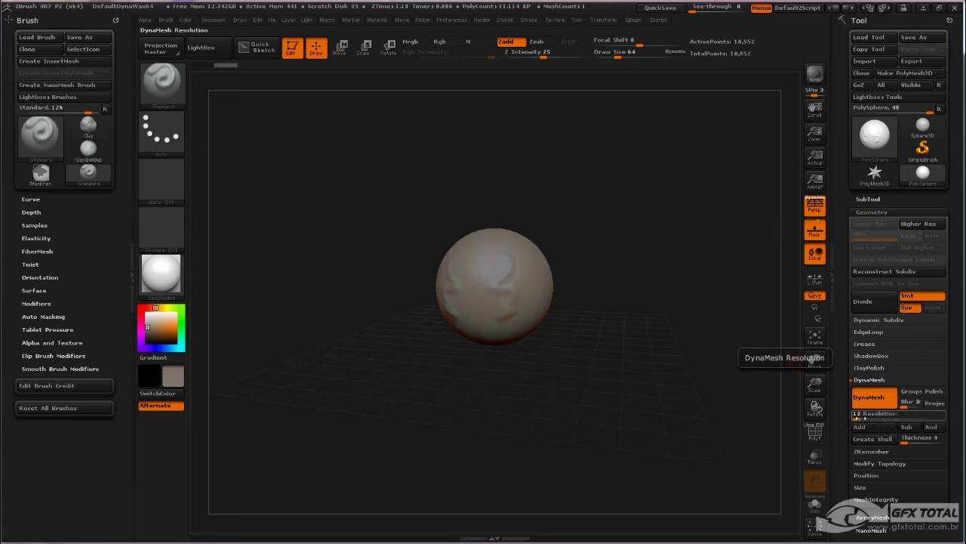
mouse_move(568, 282)
left_mouse_down()
mouse_move(609, 278)
mouse_move(580, 281)
left_mouse_up()
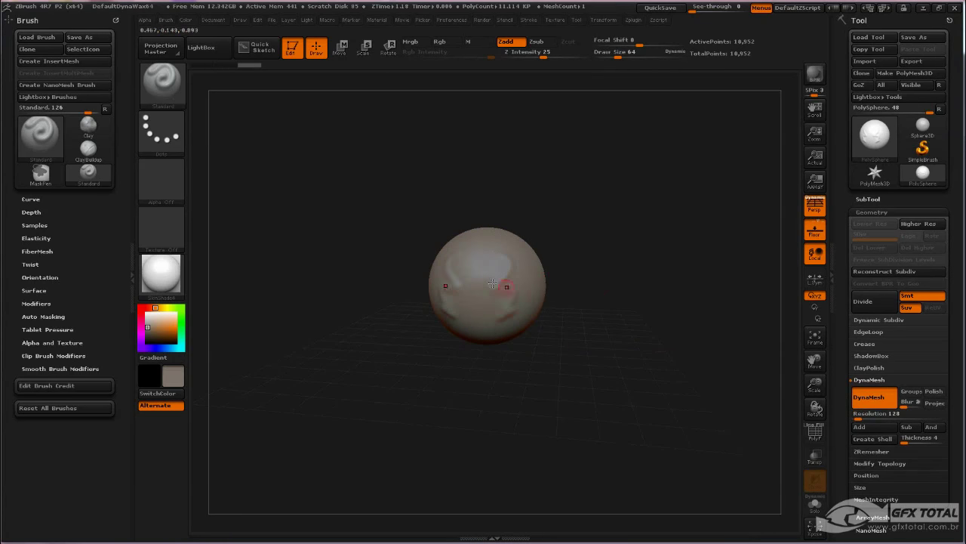
left_click_drag(596, 226, 577, 207)
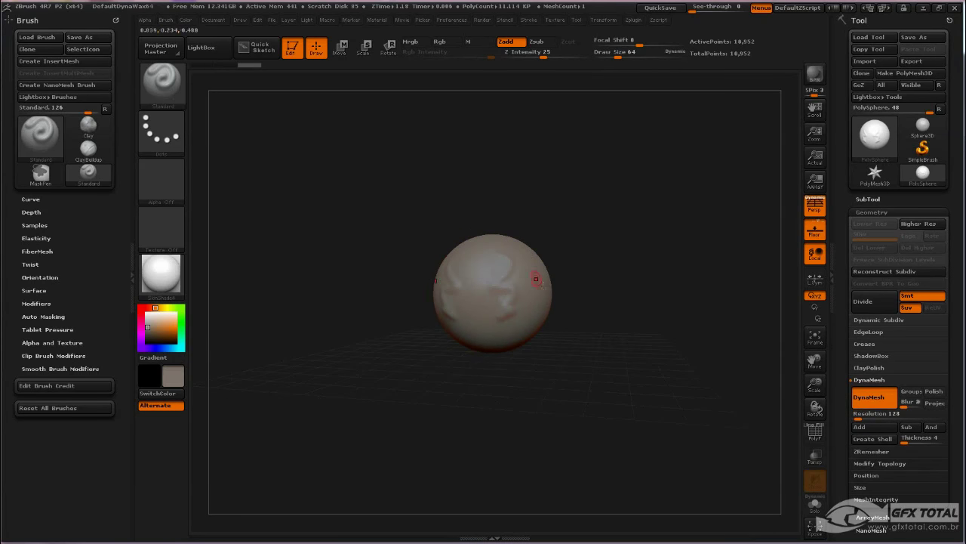
left_click_drag(635, 252, 606, 282, "alt")
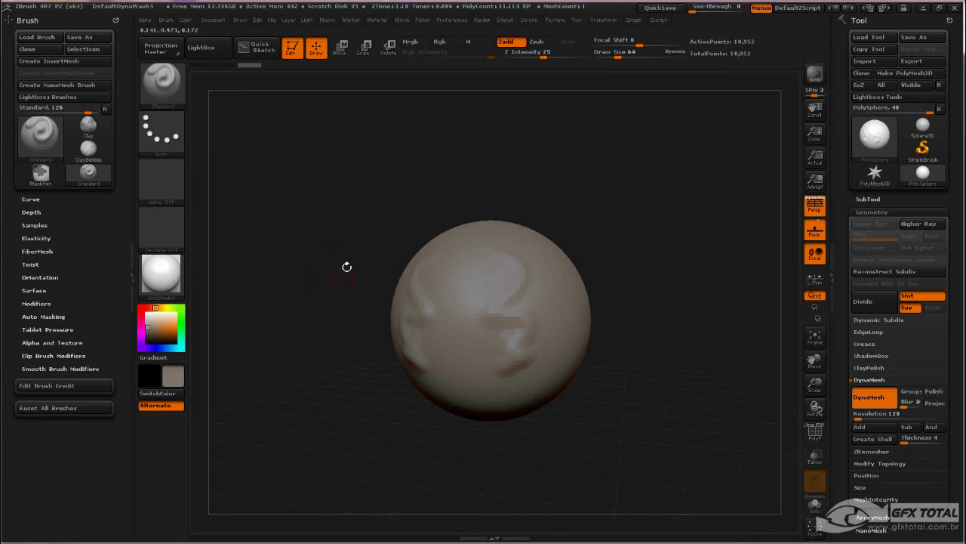
Choose the Move brush and enlarge its draw size to 393 for shaping large masses
left_click(161, 81)
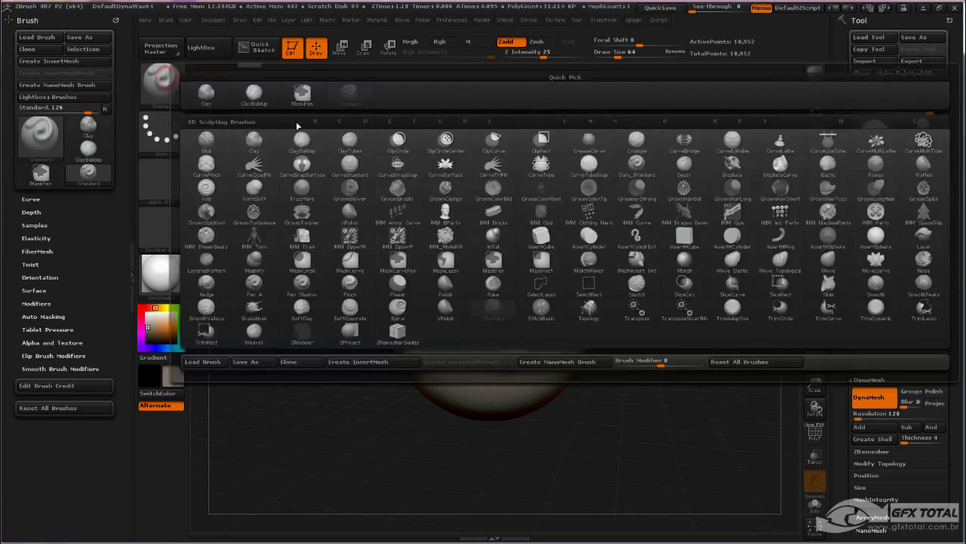
left_click(827, 263)
key("space")
left_click_drag(609, 231, 627, 231)
mouse_move(717, 234)
left_mouse_down()
mouse_move(675, 237)
mouse_move(675, 209)
mouse_move(688, 212)
left_mouse_up()
key("space")
Pull the sphere into a rough head profile with the Move brush and draw its underside down into a neck
left_click_drag(499, 358, 531, 363)
left_click_drag(487, 314, 479, 344)
mouse_move(470, 281)
left_mouse_down()
mouse_move(458, 276)
mouse_move(462, 237)
left_mouse_up()
left_click_drag(513, 212, 494, 201)
mouse_move(662, 187)
left_mouse_down()
mouse_move(600, 225)
mouse_move(593, 200)
left_mouse_up()
left_click_drag(650, 247, 651, 233)
left_click_drag(718, 350, 606, 319)
mouse_move(487, 309)
left_mouse_down()
mouse_move(492, 366)
mouse_move(462, 399)
left_mouse_up()
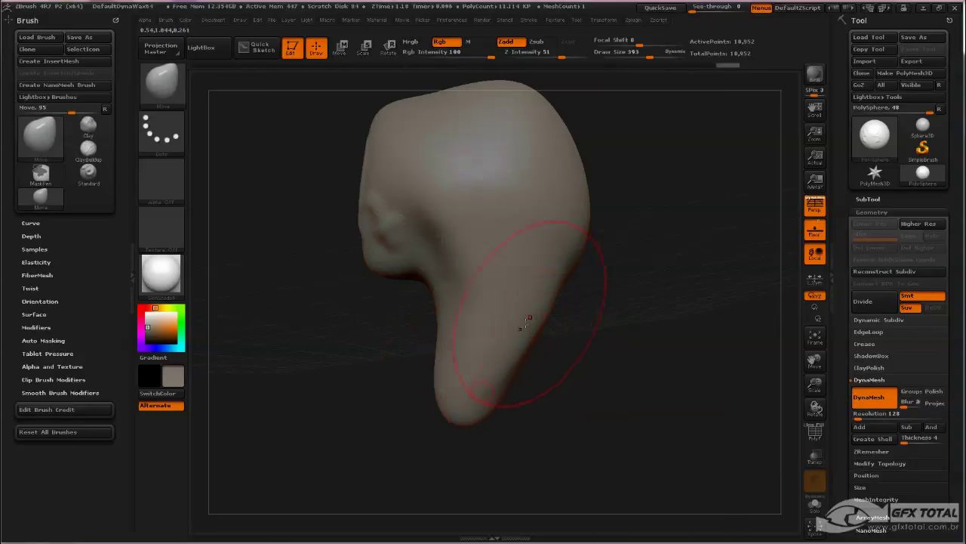
Pull shoulder and chest volumes out of the neck base and adjust the neck's width with the Move brush
left_click_drag(529, 319, 550, 332)
mouse_move(586, 360)
left_mouse_down()
mouse_move(556, 354)
mouse_move(570, 319)
mouse_move(591, 339)
mouse_move(701, 351)
mouse_move(641, 336)
mouse_move(647, 302)
mouse_move(675, 319)
left_mouse_up()
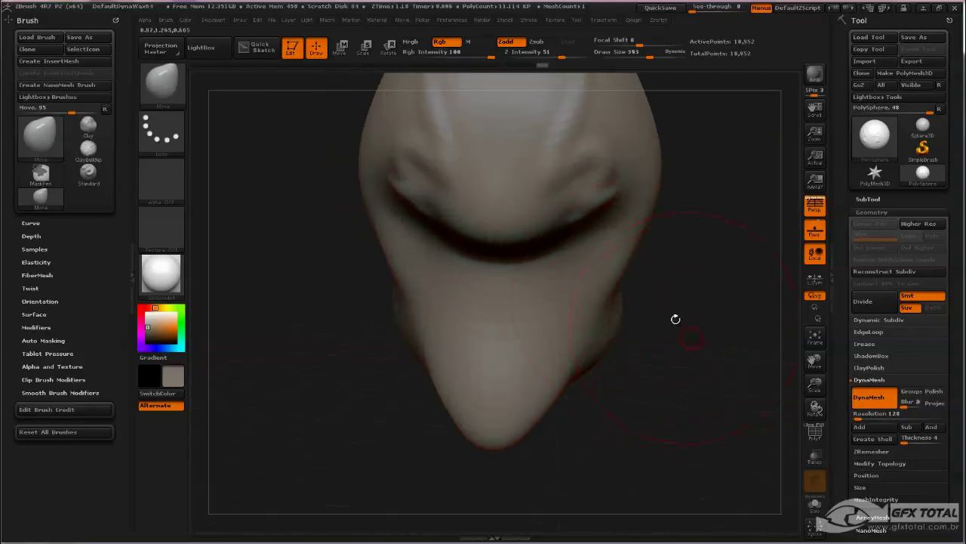
left_click_drag(561, 284, 587, 255)
left_click_drag(583, 184, 596, 192)
left_click_drag(629, 229, 557, 208)
left_click_drag(720, 226, 638, 207)
left_click_drag(570, 187, 552, 187)
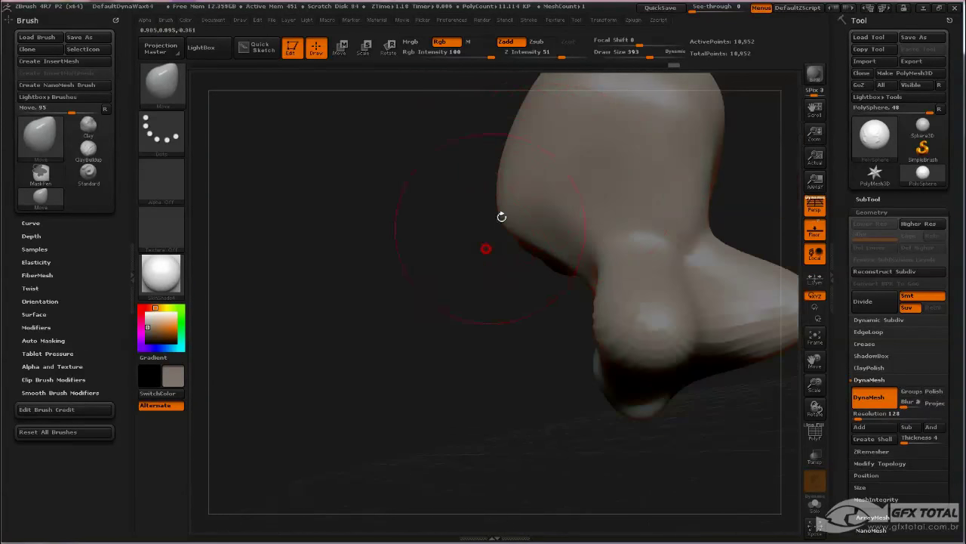
mouse_move(453, 289)
left_mouse_down()
mouse_move(492, 199)
mouse_move(729, 246)
mouse_move(662, 275)
mouse_move(631, 237)
mouse_move(591, 235)
left_mouse_up()
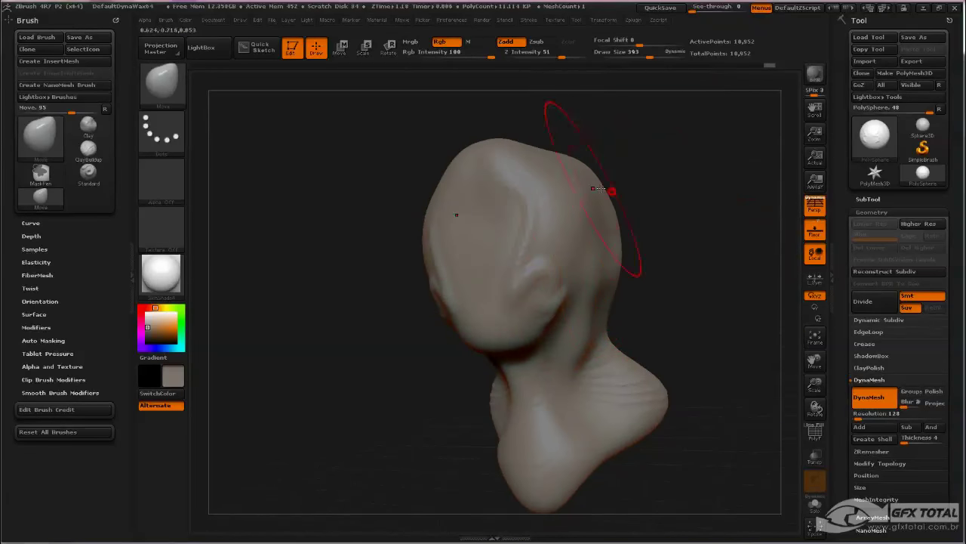
Round out the top and back of the skull, push the forehead forward and reposition the chin with the Move brush
left_click_drag(599, 188, 656, 209)
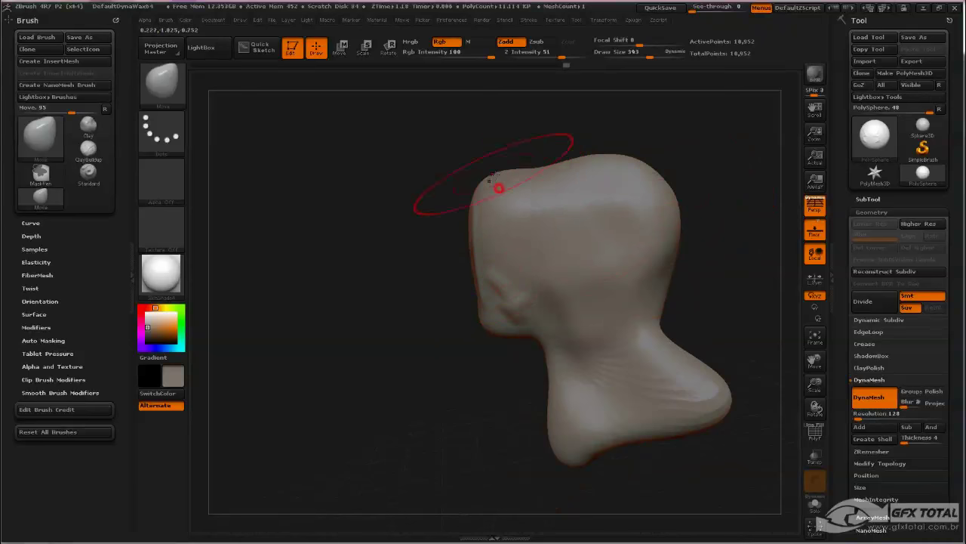
left_click_drag(494, 178, 488, 166)
mouse_move(554, 171)
left_mouse_down()
mouse_move(549, 156)
mouse_move(521, 149)
left_mouse_up()
left_click_drag(595, 161, 587, 153)
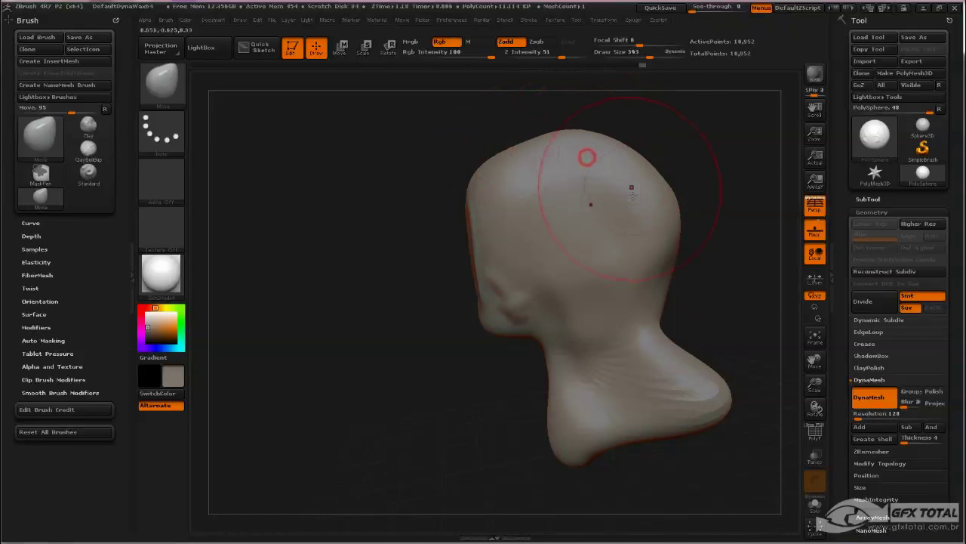
left_click_drag(632, 187, 639, 181)
left_click_drag(472, 248, 460, 252)
left_click_drag(500, 316, 510, 327)
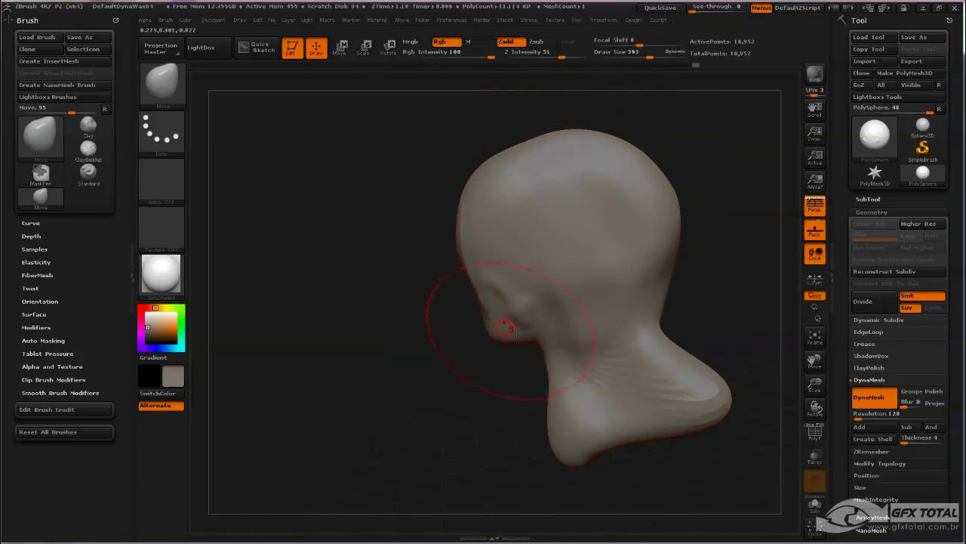
mouse_move(557, 354)
left_mouse_down()
mouse_move(545, 363)
mouse_move(492, 338)
left_mouse_up()
Reduce the draw size to 232 and shape the underside of the jaw between chin and neck
mouse_move(468, 388)
left_mouse_down("alt")
mouse_move(469, 412)
mouse_move(458, 362)
mouse_move(444, 384)
mouse_move(449, 367)
mouse_move(391, 335)
left_mouse_up("alt")
key("space")
mouse_move(466, 347)
left_mouse_down()
mouse_move(490, 364)
mouse_move(491, 412)
left_mouse_up()
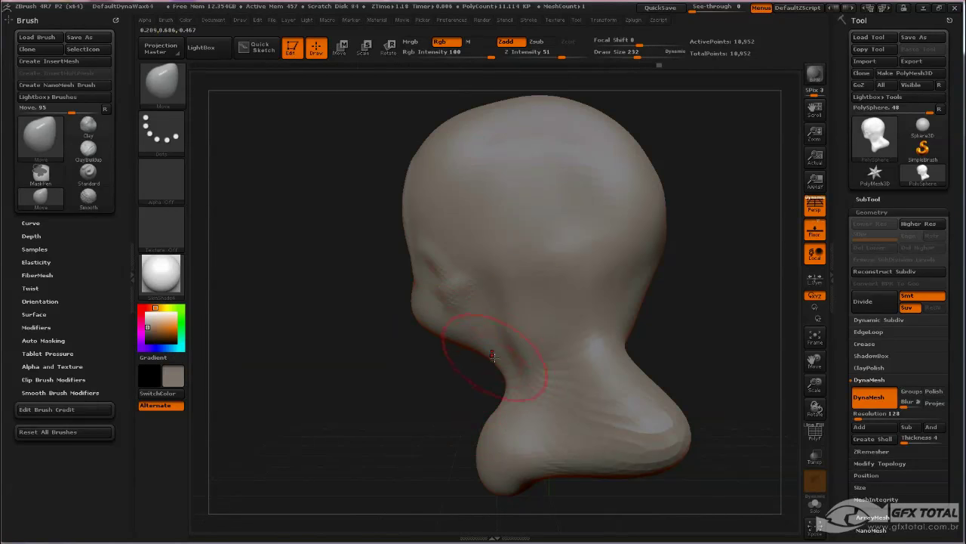
left_click_drag(492, 355, 505, 330)
left_click_drag(425, 331, 422, 382)
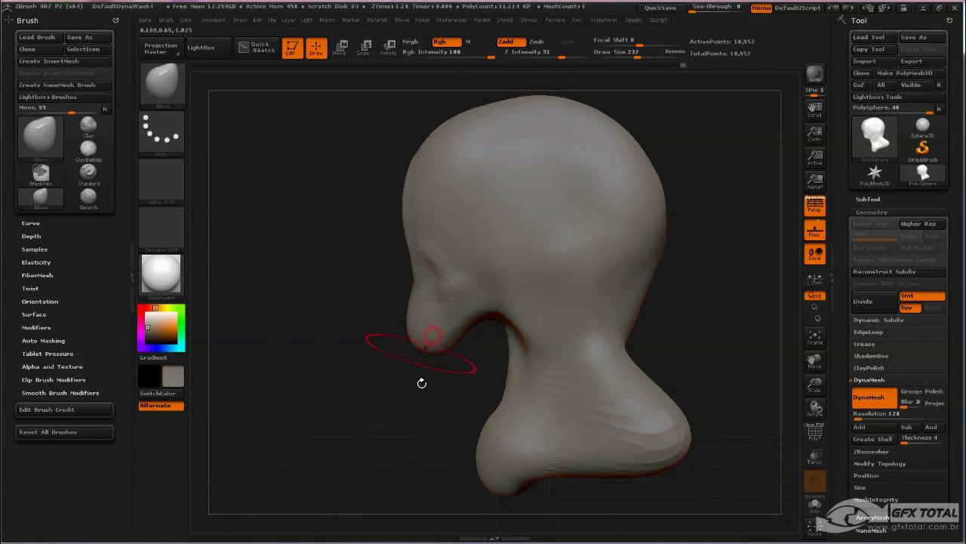
left_click_drag(494, 311, 496, 362)
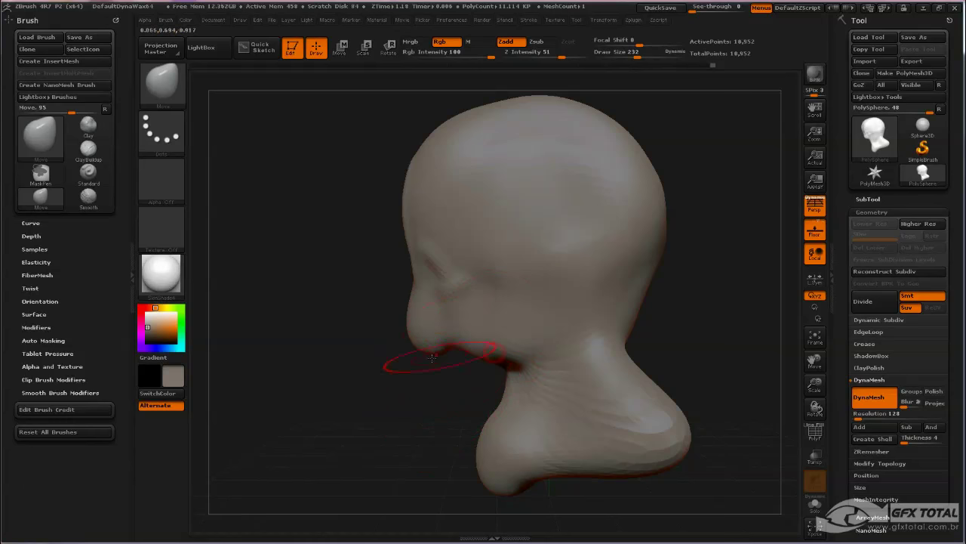
left_click_drag(440, 354, 436, 337)
Smooth the underside of the chin and refine the jawline from the side and front
key("shift")
left_click_drag(387, 393, 441, 389)
left_click_drag(439, 345, 453, 357, "shift")
left_click_drag(702, 295, 654, 297)
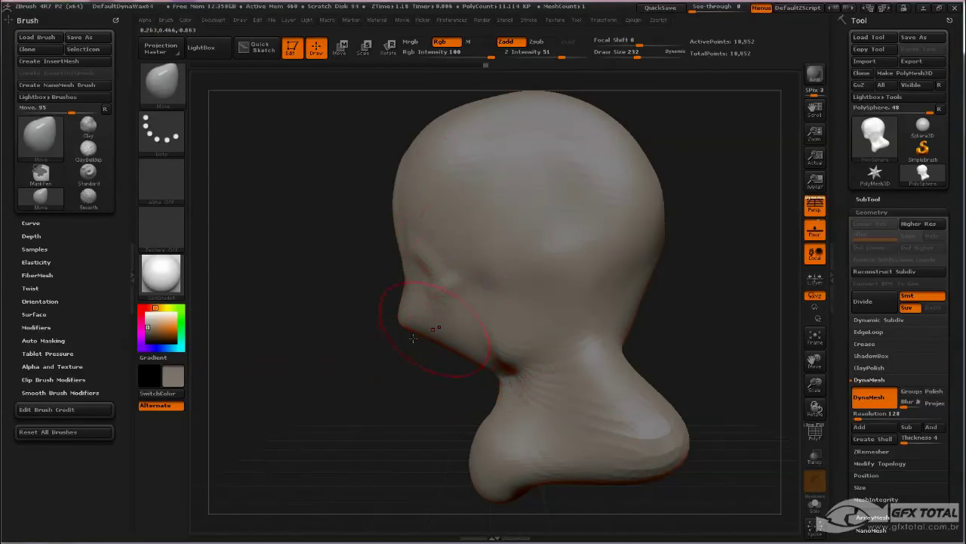
left_click_drag(365, 382, 503, 347)
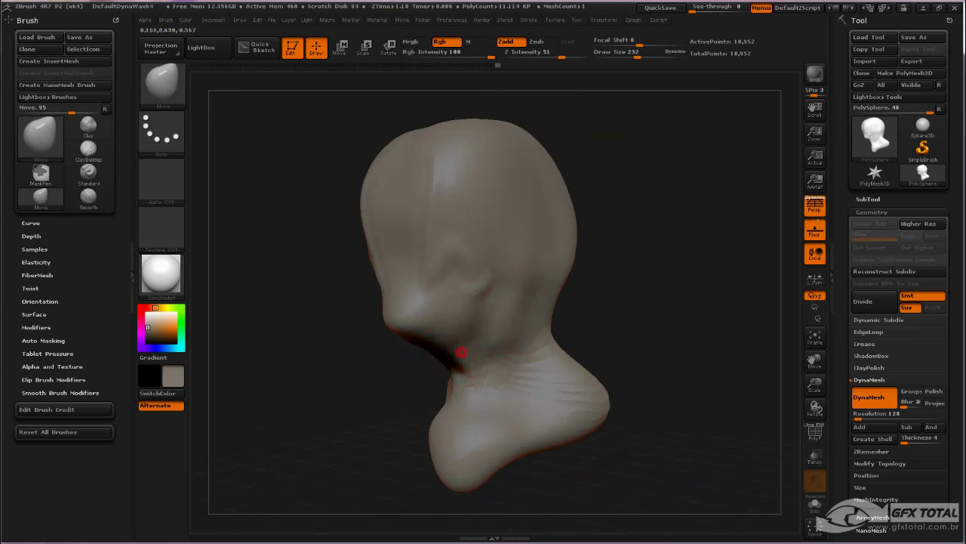
left_click_drag(606, 279, 598, 288)
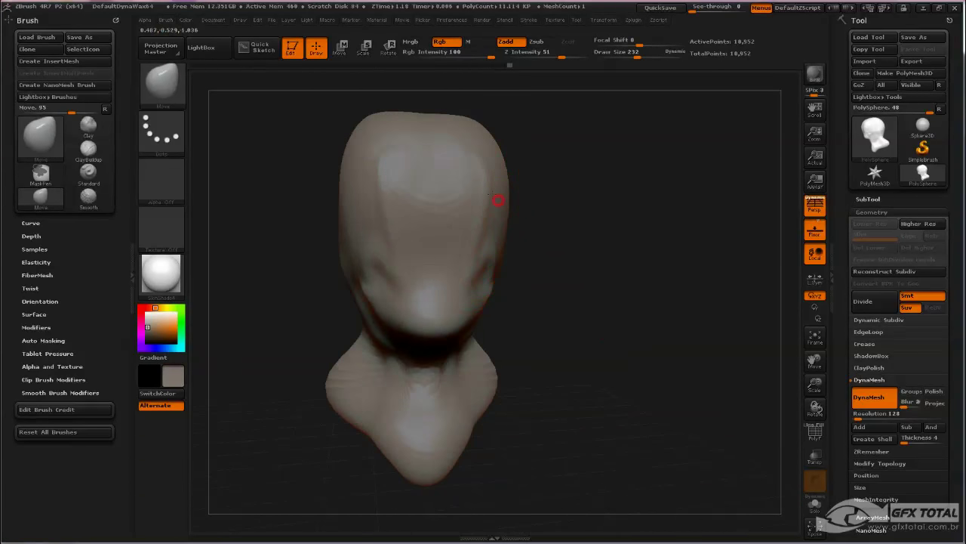
Push in the eye area below the brow and pull a nose volume forward from the middle of the face
left_click_drag(486, 223, 451, 213)
mouse_move(567, 244)
left_mouse_down()
mouse_move(600, 246)
mouse_move(606, 234)
mouse_move(600, 240)
left_mouse_up()
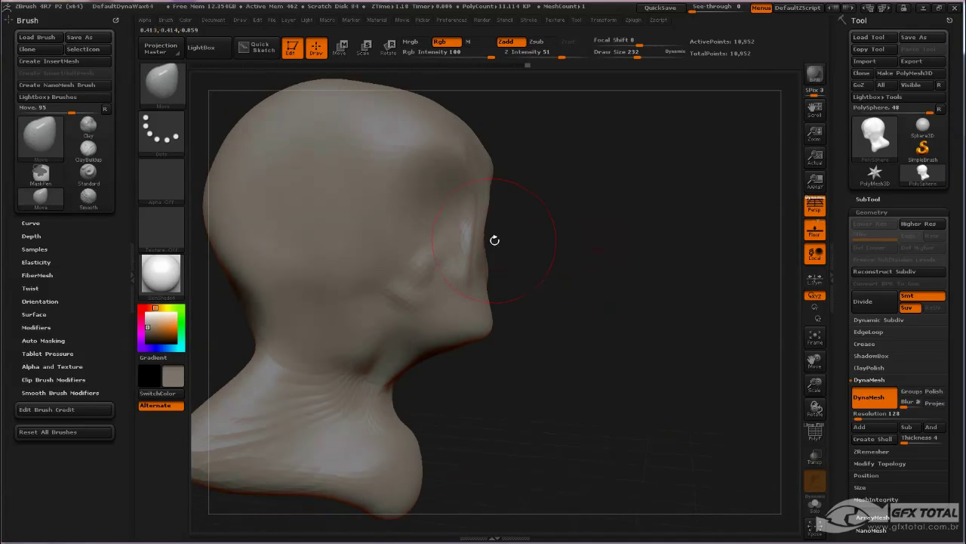
left_click_drag(470, 237, 503, 241)
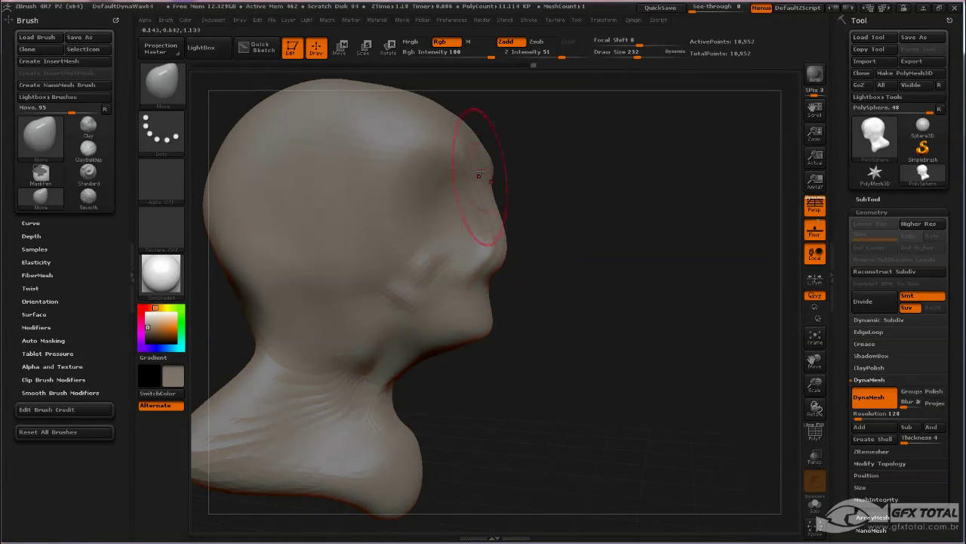
Refine the forehead and brow profile of the head with the Move brush
mouse_move(384, 95)
left_mouse_down()
mouse_move(584, 203)
mouse_move(658, 164)
mouse_move(561, 247)
left_mouse_up()
left_click_drag(369, 206, 383, 192)
left_click_drag(496, 183, 425, 184)
mouse_move(427, 191)
left_mouse_down()
mouse_move(446, 166)
mouse_move(507, 184)
mouse_move(444, 170)
mouse_move(475, 188)
left_mouse_up()
Raise the draw size to 503 and reshape and smooth the side of the skull
key("space")
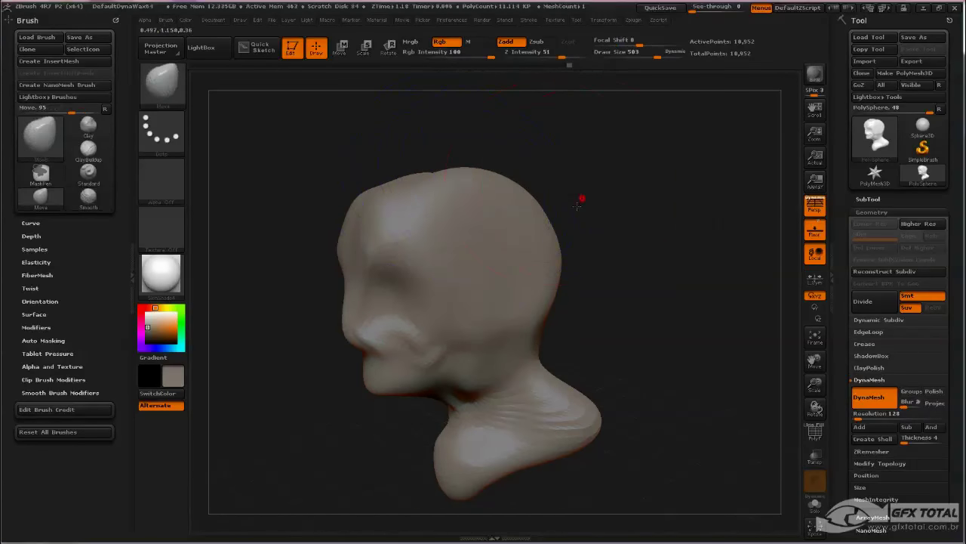
left_click_drag(577, 205, 524, 194)
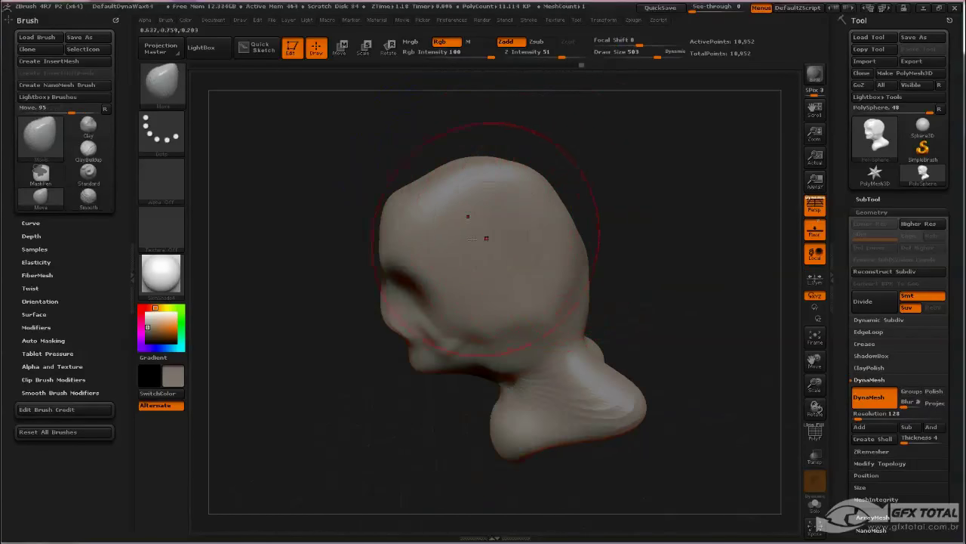
mouse_move(545, 230)
left_mouse_down("shift")
mouse_move(527, 239)
mouse_move(552, 298)
mouse_move(557, 287)
left_mouse_up("shift")
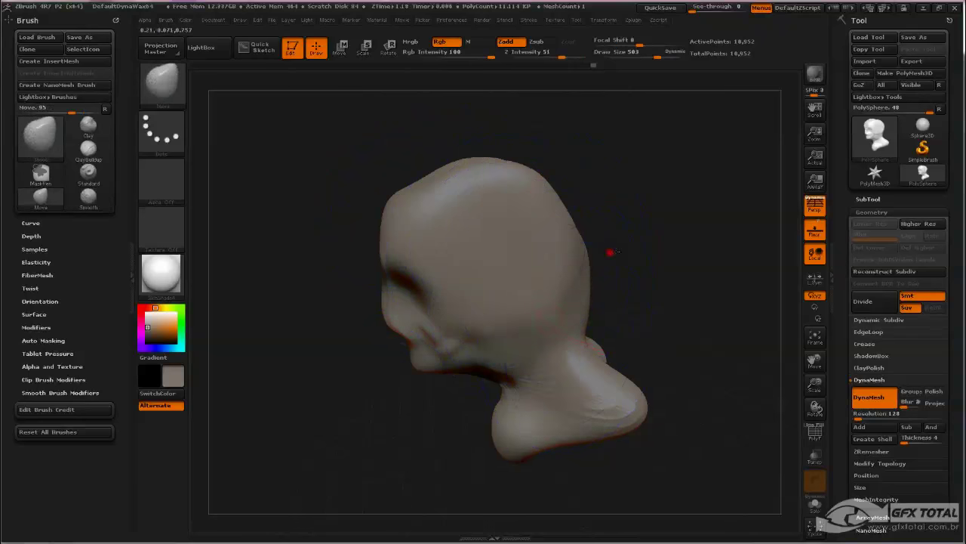
left_click_drag(610, 252, 562, 299)
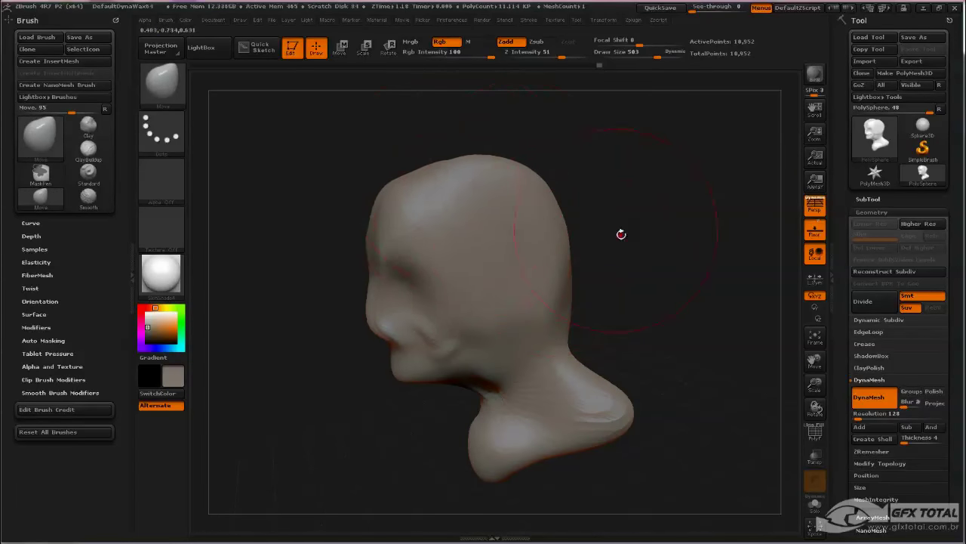
left_click_drag(619, 233, 658, 230)
Show the wireframe and remesh the head with DynaMesh at resolution 128
left_click(815, 431)
left_click_drag(662, 341, 668, 320)
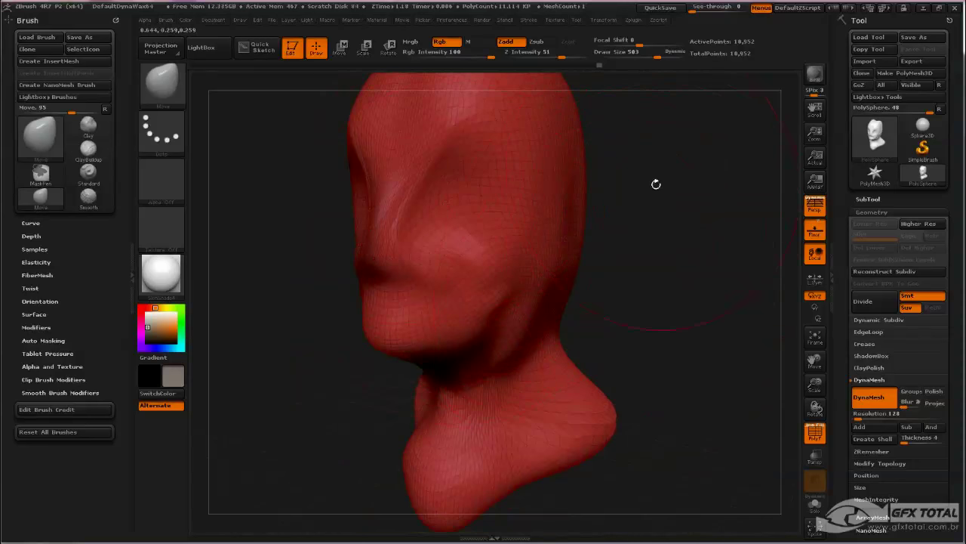
left_click_drag(647, 158, 755, 270, "ctrl")
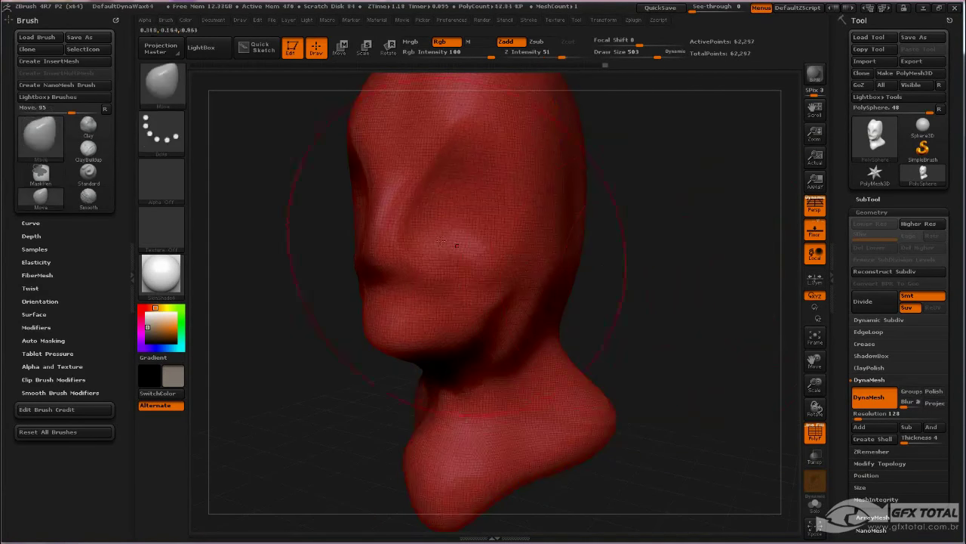
Reduce the draw size to 283 and reshape the brow, cheek and chin with the Move brush
key("space")
left_click_drag(581, 225, 566, 225)
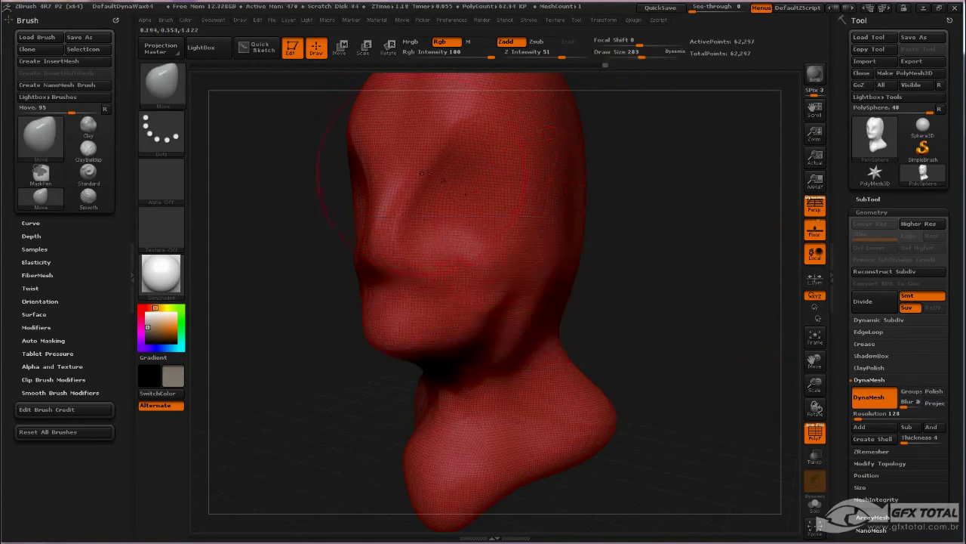
mouse_move(419, 148)
left_mouse_down()
mouse_move(471, 136)
mouse_move(459, 125)
mouse_move(437, 172)
mouse_move(460, 168)
left_mouse_up()
left_click_drag(496, 225, 483, 315)
left_click_drag(438, 365, 446, 351)
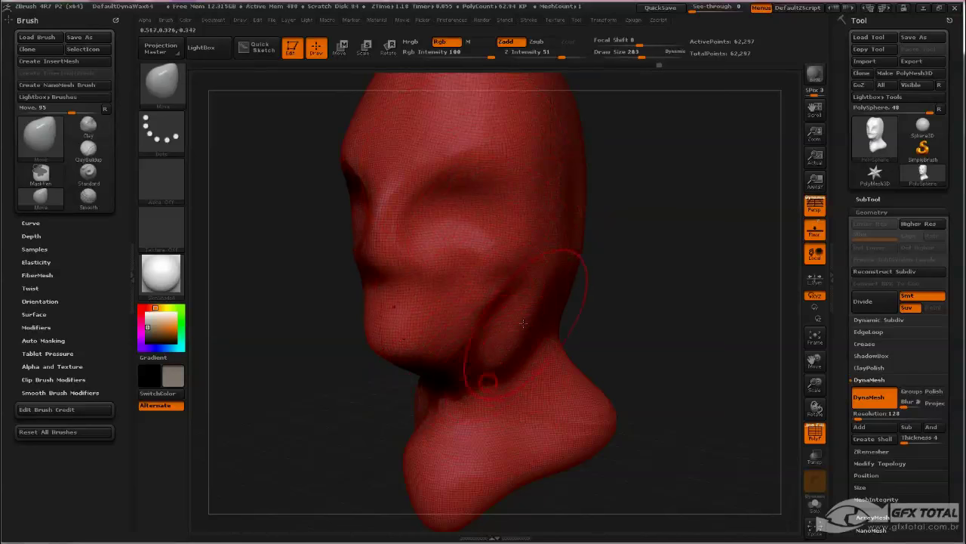
Define the rear corner of the jaw from the side, reducing the draw size to 197
left_click_drag(613, 297, 559, 299)
left_click_drag(504, 341, 521, 354)
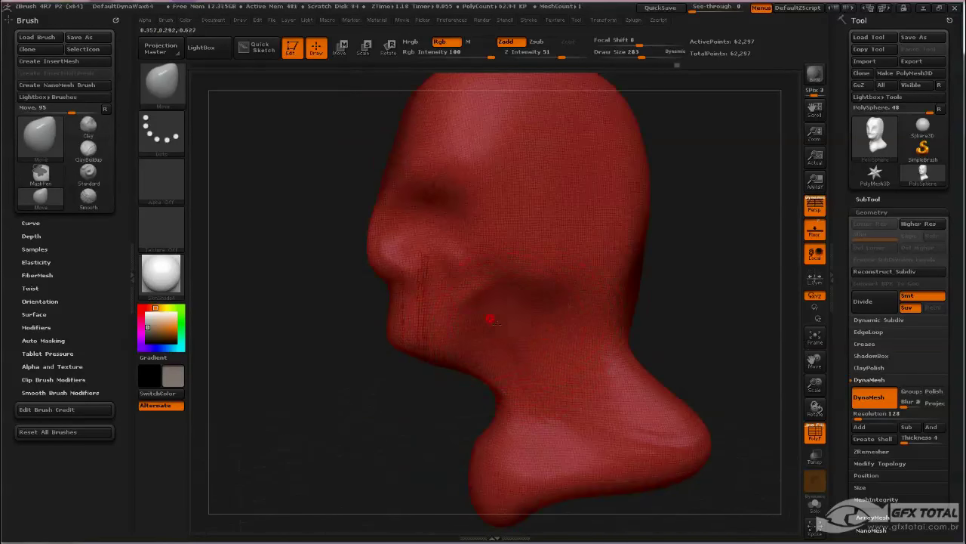
left_click_drag(489, 319, 484, 301)
key("space")
left_click_drag(578, 283, 566, 283)
mouse_move(498, 319)
left_mouse_down()
mouse_move(486, 302)
mouse_move(527, 307)
left_mouse_up()
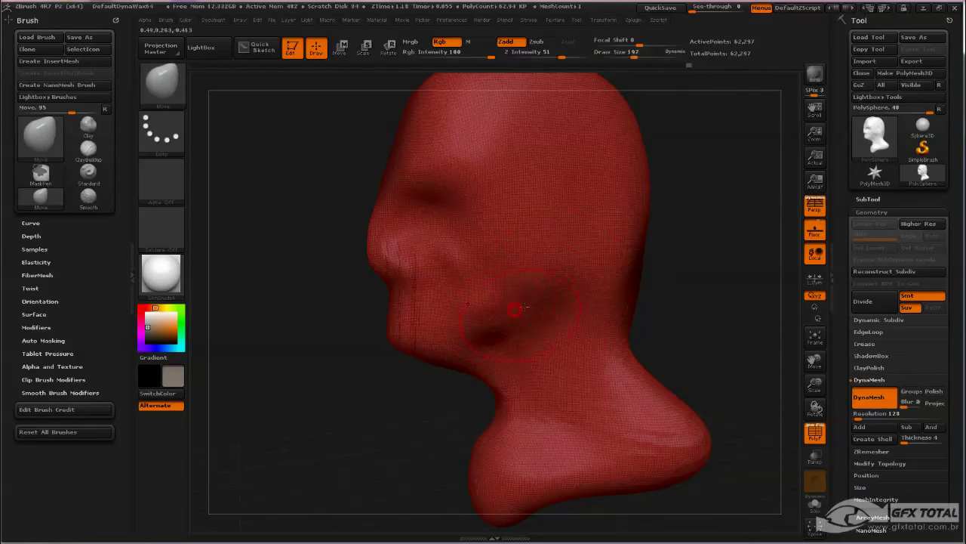
Hide the wireframe, set the draw size to 503 and lift the top and upper back of the skull
left_click_drag(708, 241, 702, 212)
left_click(813, 435)
mouse_move(679, 287)
left_mouse_down()
mouse_move(701, 270)
mouse_move(572, 271)
mouse_move(756, 219)
left_mouse_up()
key("space")
left_click_drag(522, 218, 580, 220)
key("space")
left_click_drag(476, 241, 486, 236)
left_click_drag(446, 181, 441, 155)
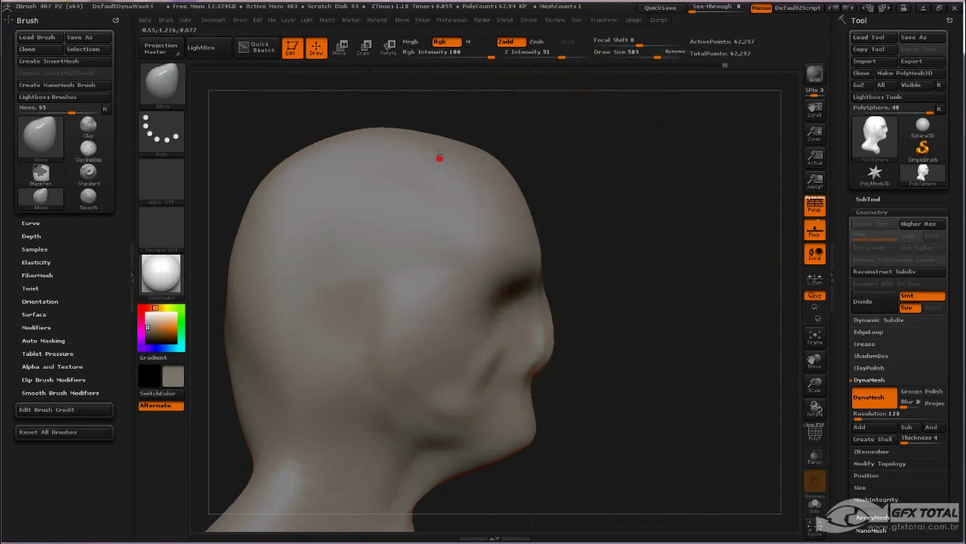
left_click_drag(278, 195, 267, 179)
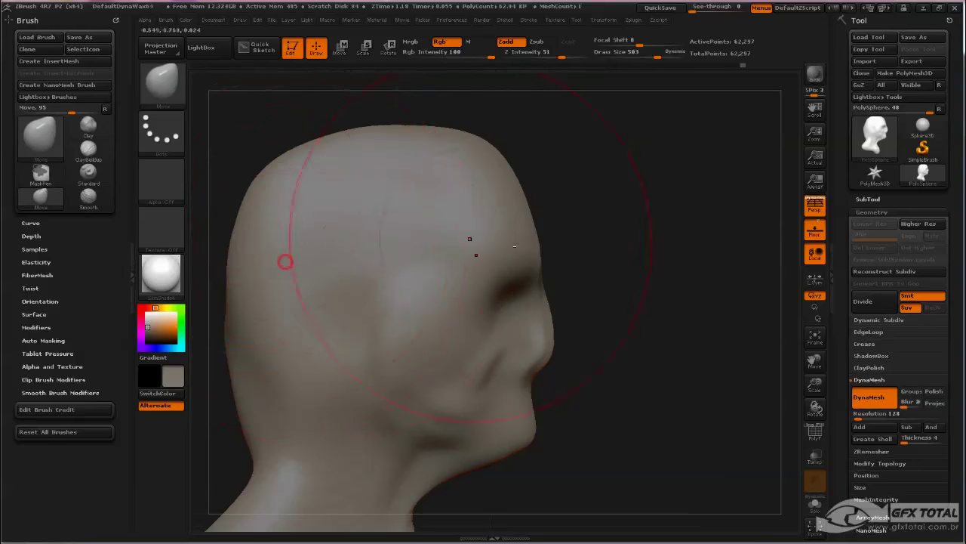
Pull in the nape and round out the back of the skull in profile
left_click_drag(652, 258, 687, 215, "alt")
left_click_drag(274, 328, 292, 327)
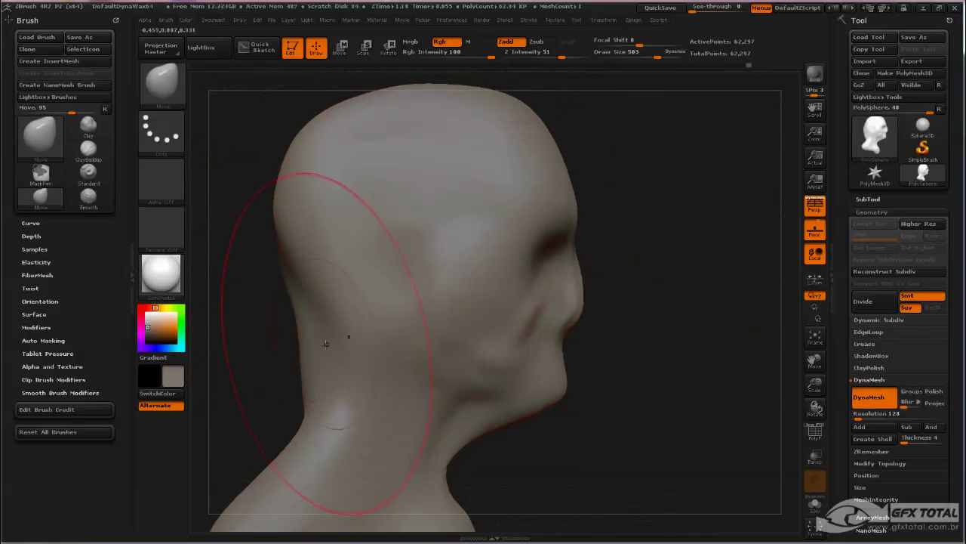
left_click_drag(333, 216, 332, 190)
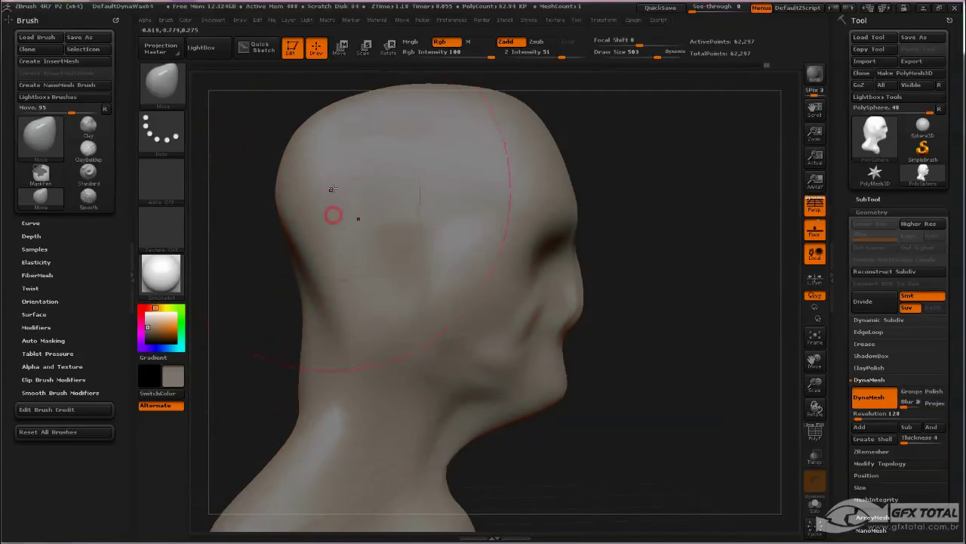
left_click_drag(360, 109, 344, 98)
left_click_drag(308, 214, 323, 212)
mouse_move(625, 229)
left_mouse_down()
mouse_move(503, 249)
mouse_move(522, 217)
left_mouse_up()
Reduce the draw size to 257, then reshape and smooth the crown of the head
left_click_drag(401, 125, 400, 137)
key("space")
left_click_drag(560, 160, 561, 258, "alt")
mouse_move(397, 235)
left_mouse_down()
mouse_move(400, 214)
mouse_move(368, 211)
mouse_move(391, 198)
left_mouse_up()
left_click_drag(420, 145, 478, 149, "shift")
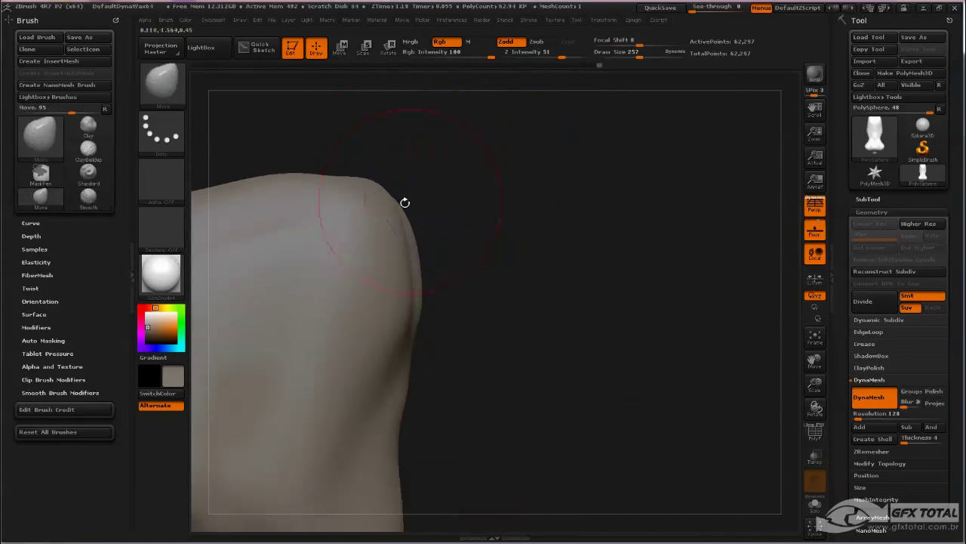
mouse_move(403, 203)
left_mouse_down()
mouse_move(377, 221)
mouse_move(389, 224)
mouse_move(372, 213)
left_mouse_up()
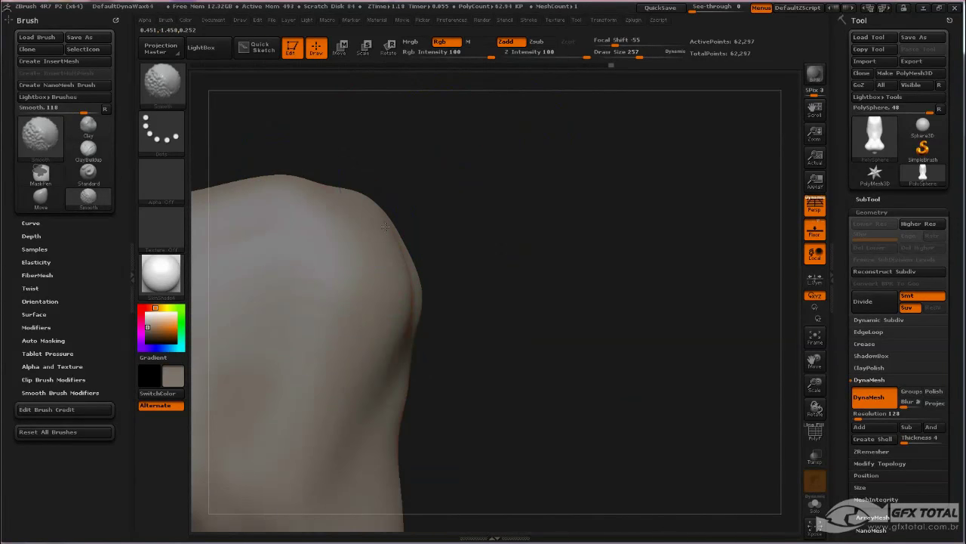
Lower the DynaMesh resolution to 64 and remesh the head
mouse_move(484, 367)
left_mouse_down()
mouse_move(612, 298)
mouse_move(667, 300)
mouse_move(738, 278)
left_mouse_up()
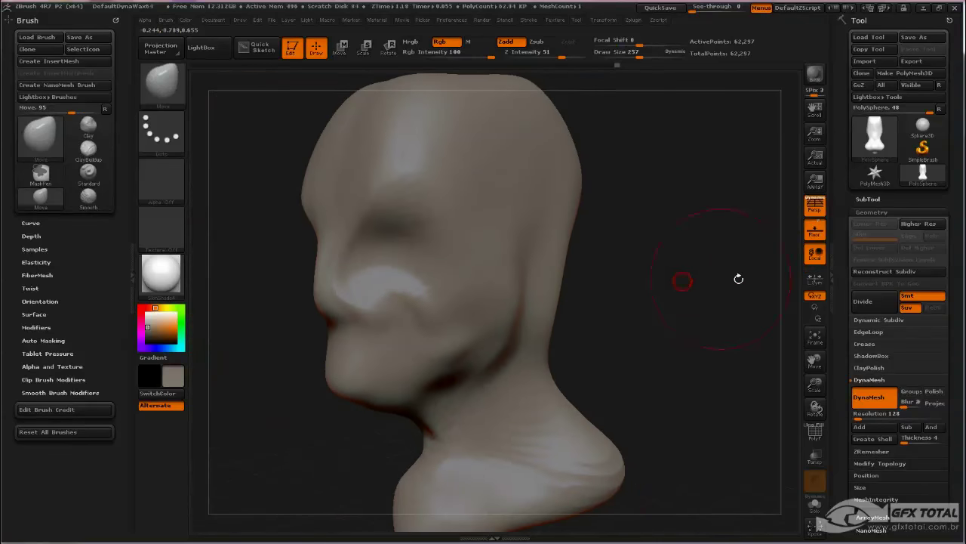
left_click(888, 421)
type("12724")
key("Return")
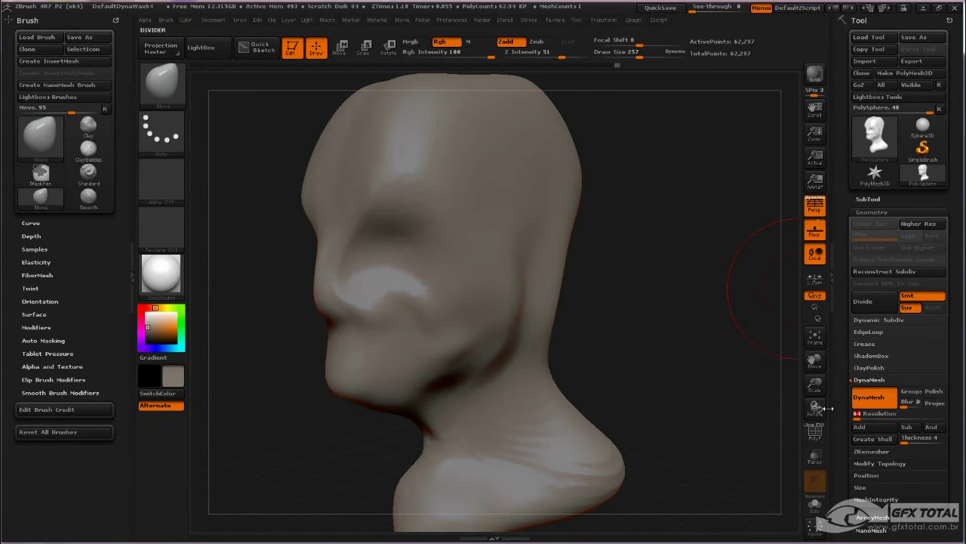
left_click_drag(669, 214, 717, 266, "ctrl")
Adjust the brow and the rear of the jaw with the Move brush and check the wireframe density
left_click_drag(423, 193, 459, 221)
left_click_drag(542, 266, 533, 281)
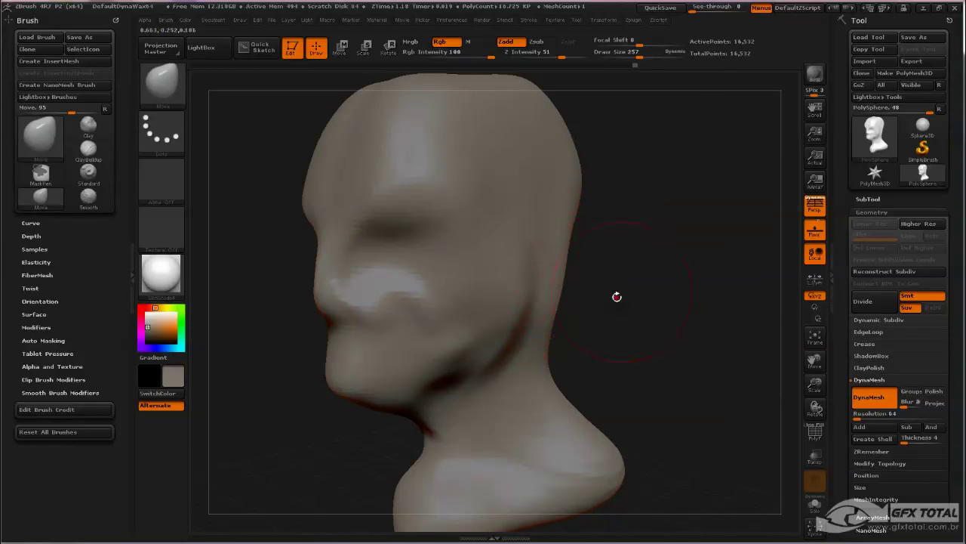
left_click_drag(621, 289, 615, 297)
left_click_drag(477, 349, 399, 367)
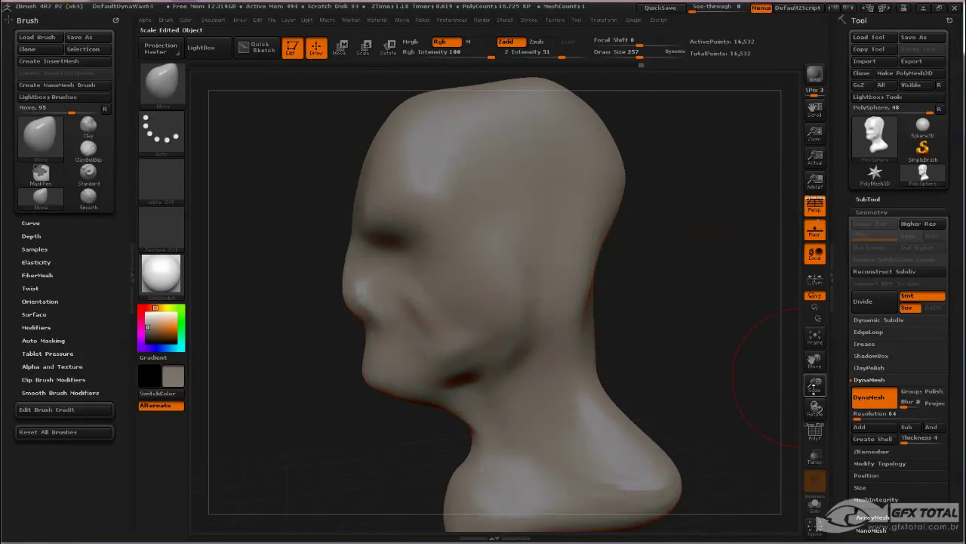
left_click(814, 432)
left_click(816, 434)
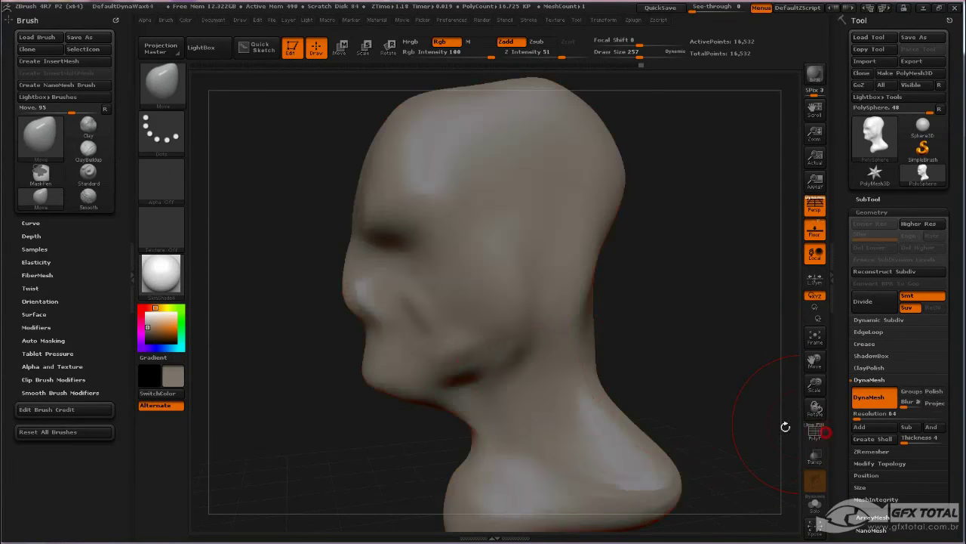
Build up the side neck muscle running to the throat using the Standard brush at draw size 109, and smooth it
left_click(164, 83)
left_click(454, 102)
key("space")
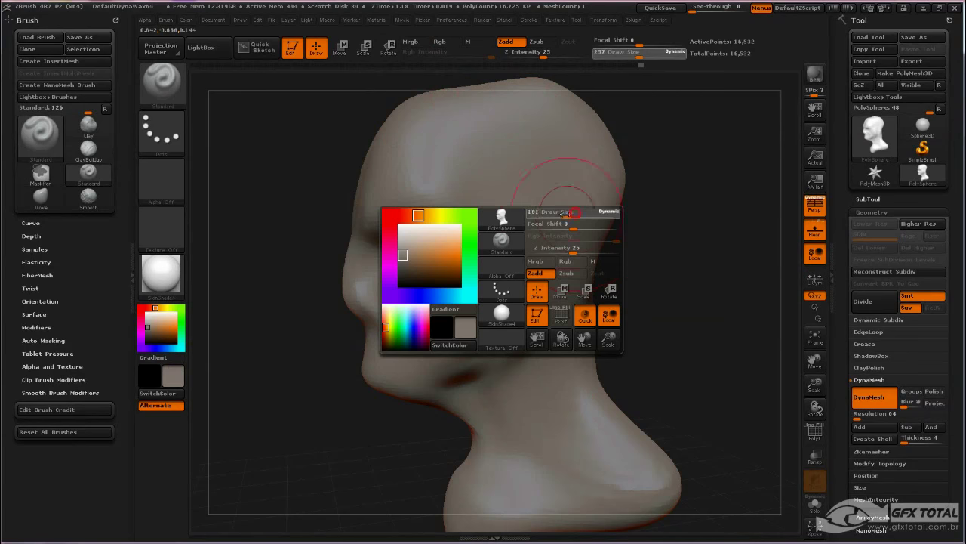
mouse_move(549, 348)
left_mouse_down()
mouse_move(491, 444)
mouse_move(546, 385)
left_mouse_up()
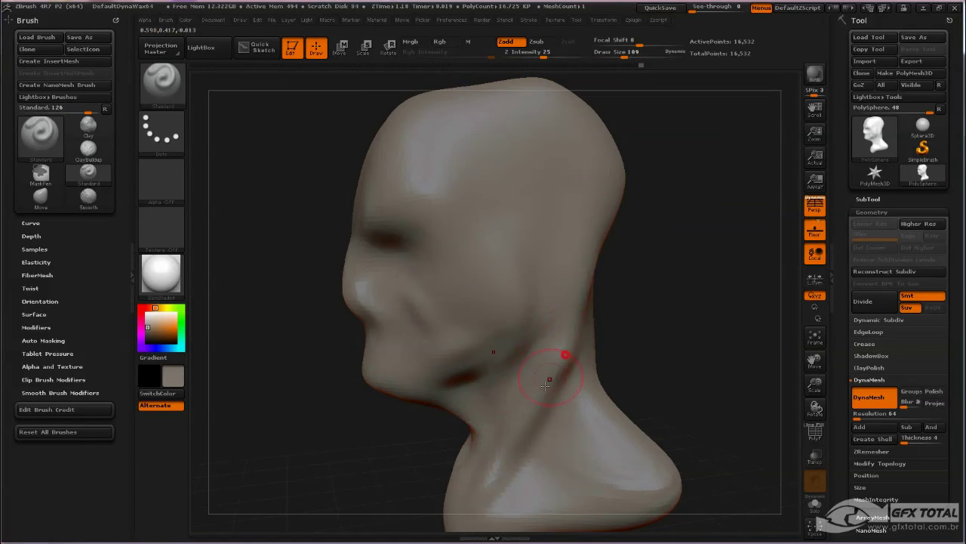
left_click_drag(662, 339, 639, 341)
left_click_drag(555, 378, 556, 330, "shift")
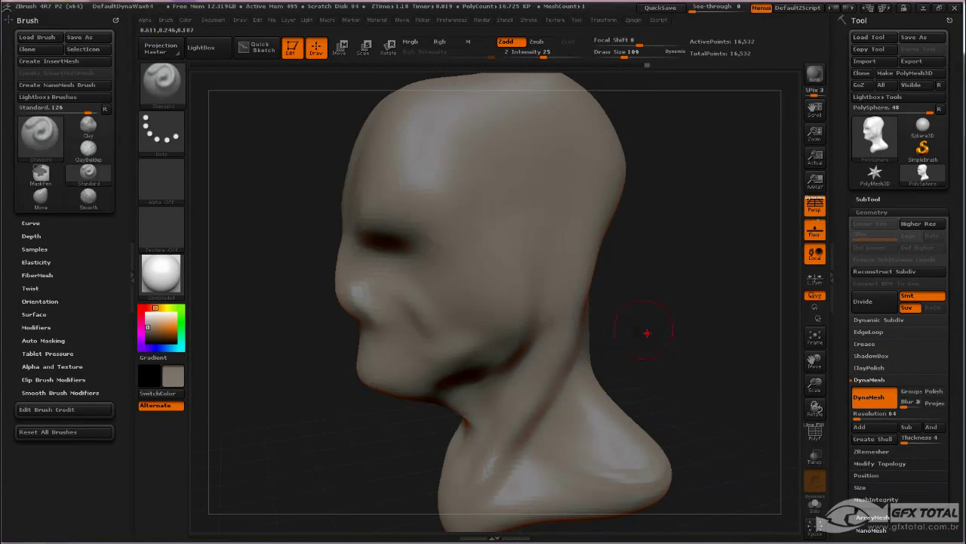
Sculpt a sharper jawline edge from the chin to the jaw corner with the Standard brush
left_click_drag(647, 332, 615, 338)
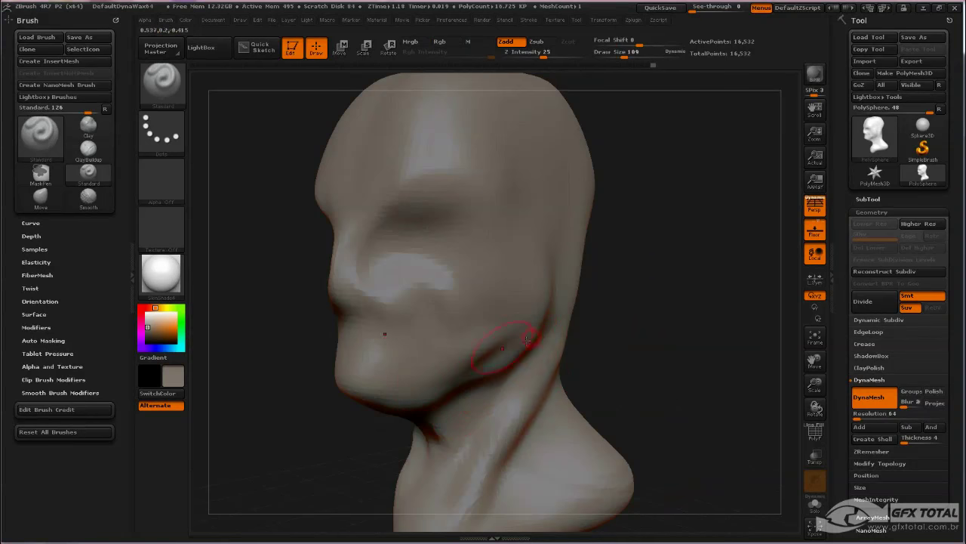
mouse_move(407, 404)
left_mouse_down()
mouse_move(472, 384)
mouse_move(404, 401)
mouse_move(519, 344)
left_mouse_up()
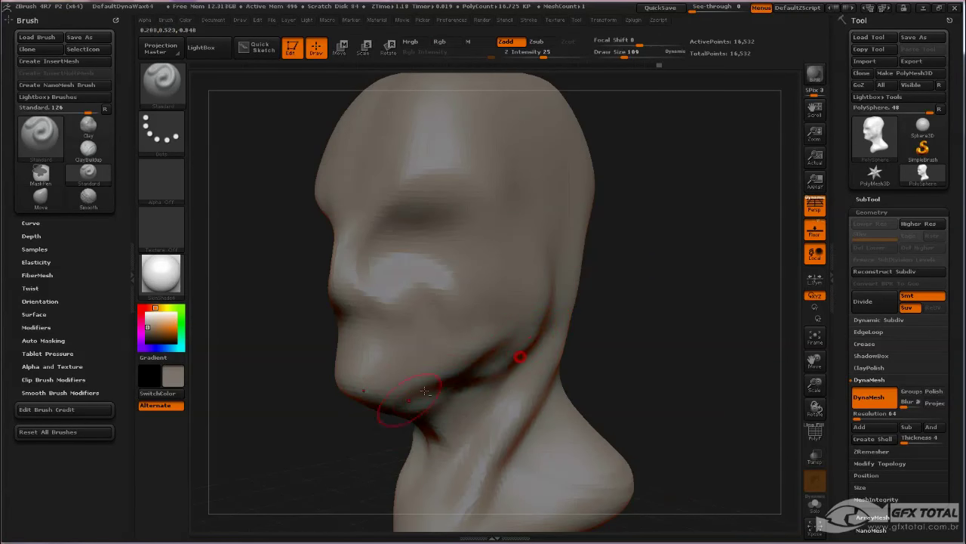
left_click_drag(423, 389, 522, 338)
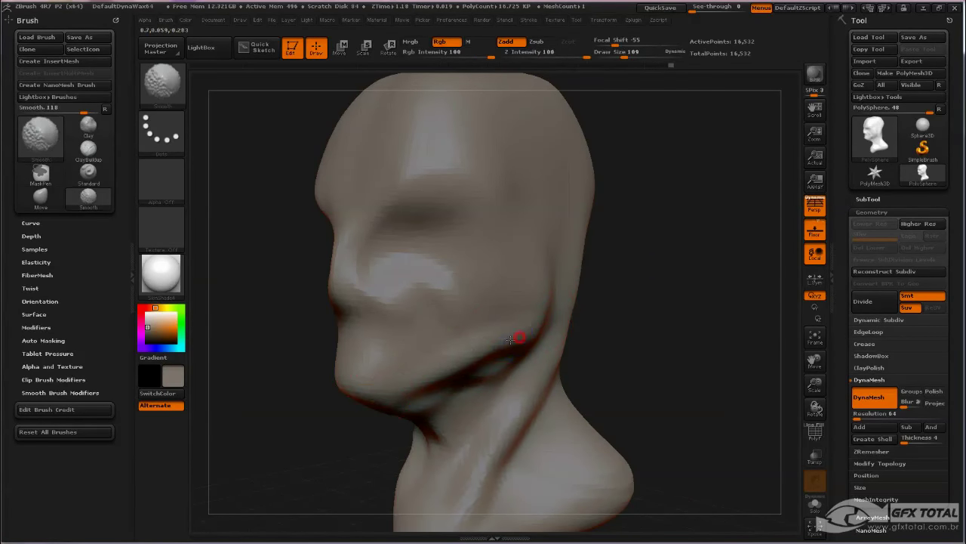
left_click_drag(714, 265, 667, 259)
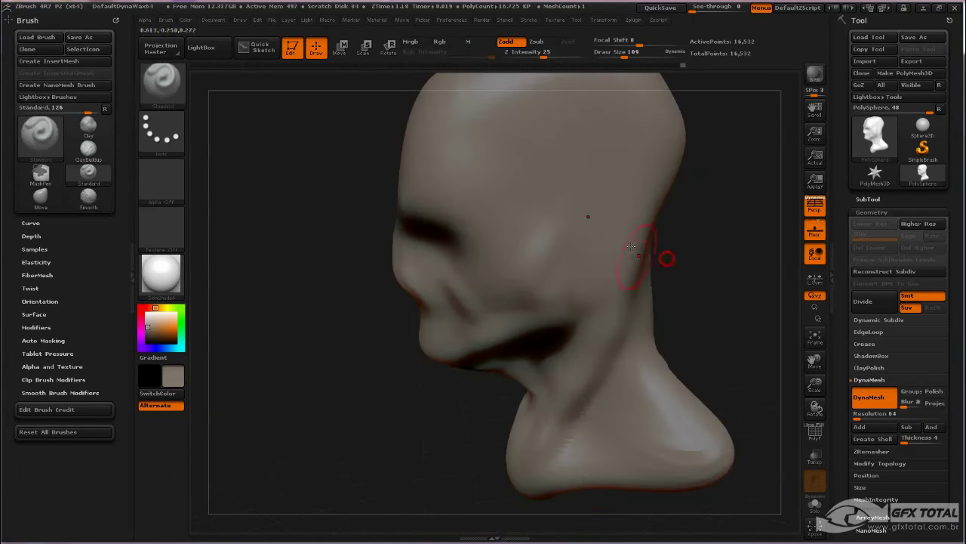
Build up a rough ear shape on the side of the head behind the jaw
mouse_move(567, 191)
left_mouse_down()
mouse_move(604, 215)
mouse_move(581, 298)
mouse_move(563, 259)
mouse_move(568, 204)
mouse_move(596, 260)
mouse_move(560, 269)
mouse_move(554, 233)
mouse_move(548, 255)
left_mouse_up()
left_click_drag(281, 361, 361, 351)
left_click_drag(639, 312, 604, 203)
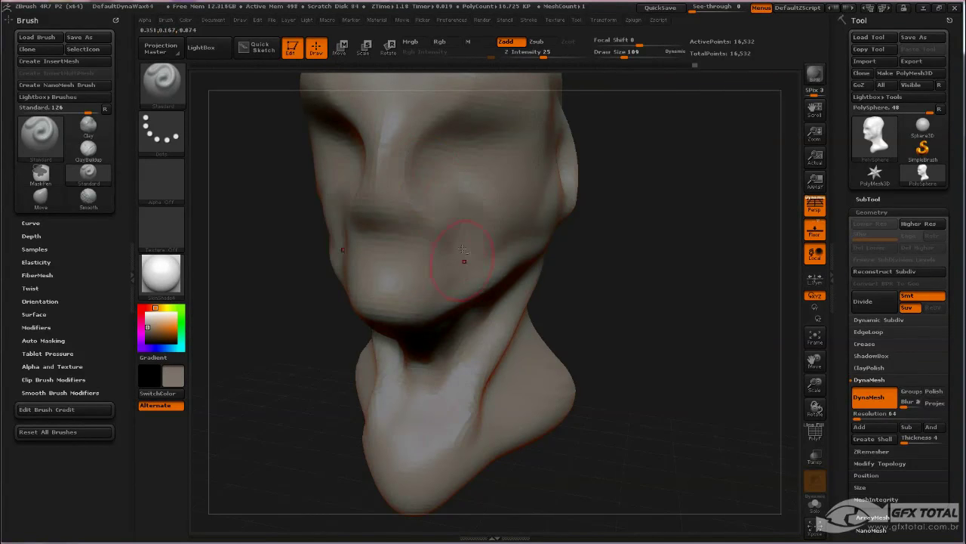
Sculpt the fold from beside the nose to the chin and define the cheekbone and cheek hollow
mouse_move(439, 221)
left_mouse_down()
mouse_move(445, 283)
mouse_move(435, 313)
mouse_move(390, 325)
left_mouse_up()
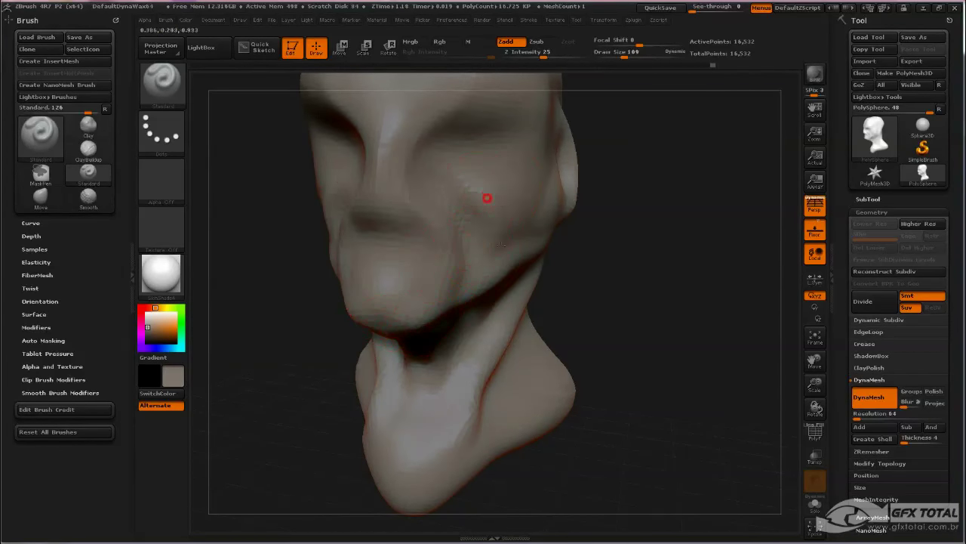
mouse_move(647, 216)
left_mouse_down()
mouse_move(542, 216)
mouse_move(532, 235)
left_mouse_up()
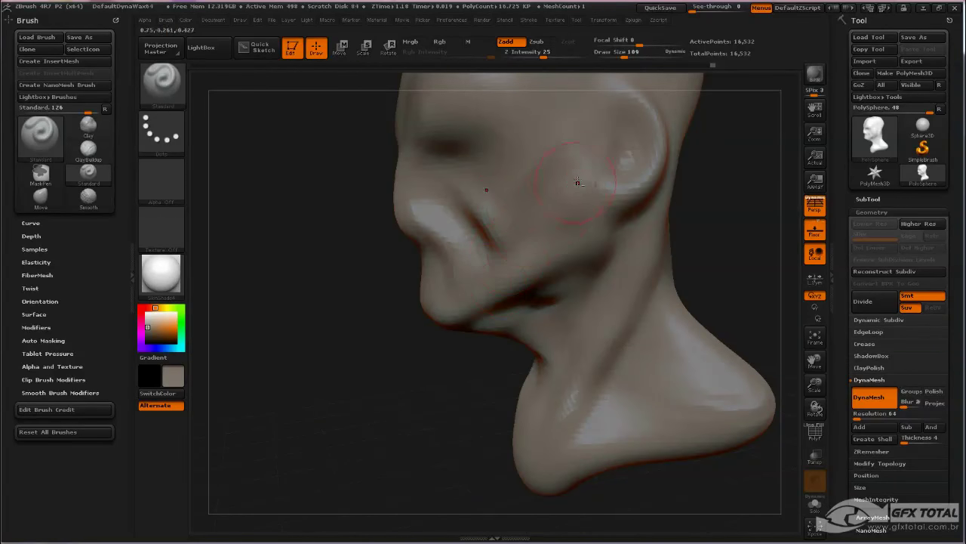
mouse_move(745, 226)
left_mouse_down()
mouse_move(701, 209)
mouse_move(537, 263)
left_mouse_up()
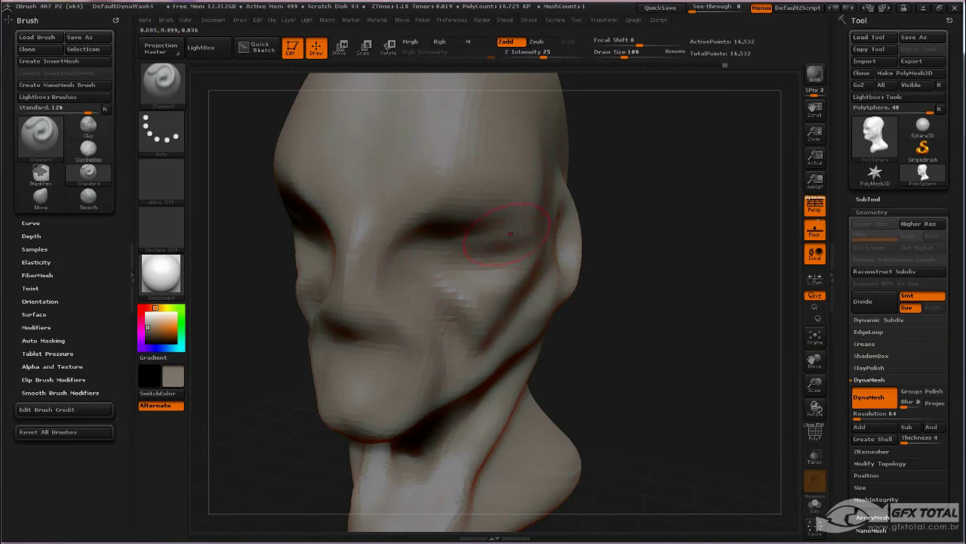
left_click_drag(631, 260, 483, 246)
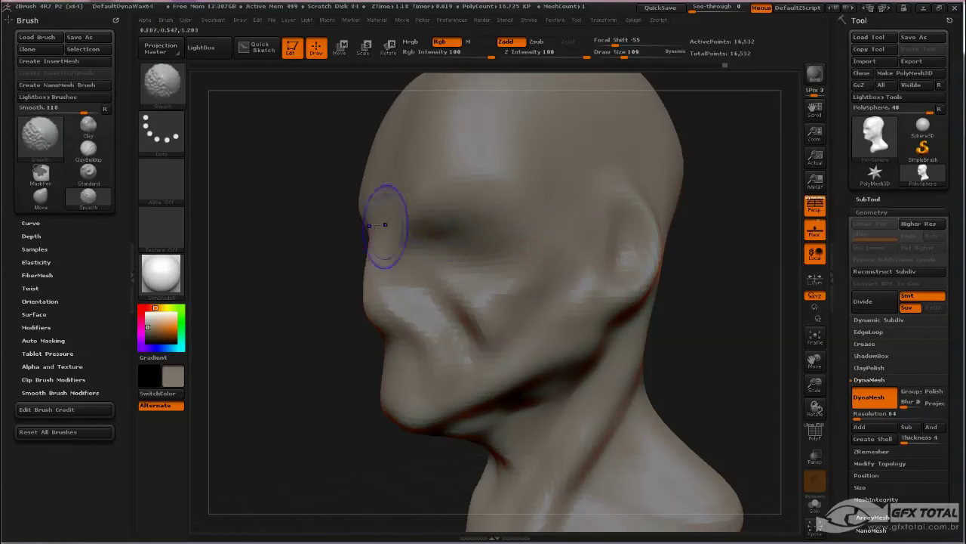
Switch to the Move brush at draw size 347 and reshape the brow and nose profile
left_click(168, 83)
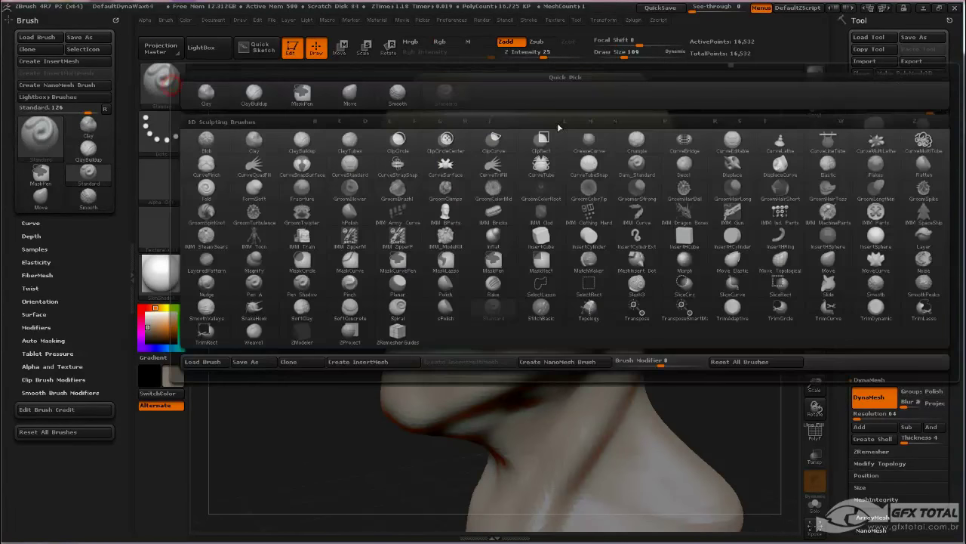
left_click(822, 262)
key("space")
left_click(708, 247)
left_click_drag(416, 201, 399, 196)
left_click_drag(397, 274, 371, 307)
Reshape the forehead slope above the brow and smooth its contour
mouse_move(402, 191)
left_mouse_down()
mouse_move(431, 164)
mouse_move(412, 172)
left_mouse_up()
left_click_drag(421, 136, 404, 144)
left_click_drag(431, 111, 415, 120)
left_click_drag(310, 158, 386, 133, "shift")
left_click_drag(459, 91, 438, 79)
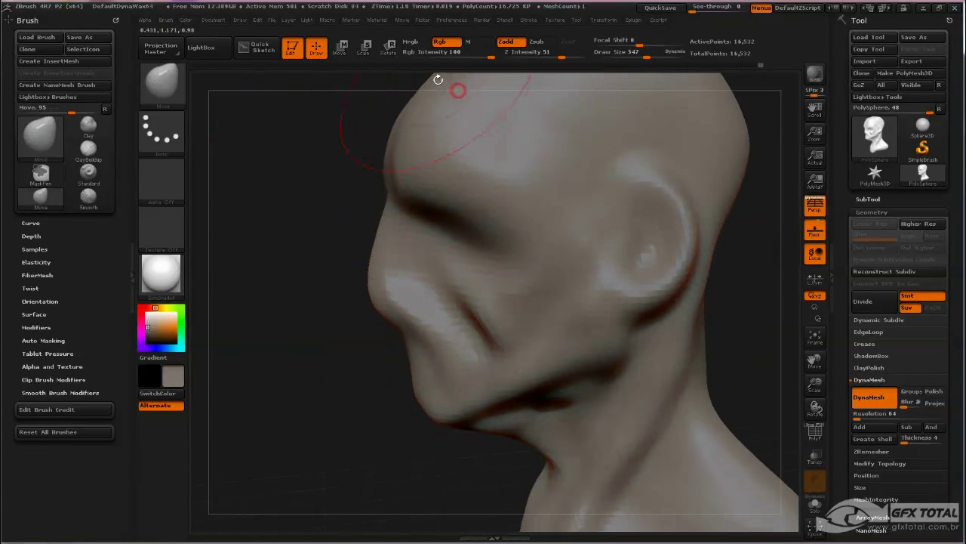
Reshape the forehead and the top of the skull with the Move brush
left_click_drag(333, 168, 305, 342, "alt")
left_click_drag(468, 201, 496, 179)
left_click_drag(440, 202, 424, 190)
left_click_drag(525, 202, 533, 189)
left_click_drag(652, 205, 661, 194)
mouse_move(778, 205)
left_mouse_down()
mouse_move(694, 221)
mouse_move(647, 189)
mouse_move(670, 175)
left_mouse_up()
mouse_move(561, 148)
left_mouse_down()
mouse_move(630, 183)
mouse_move(609, 189)
left_mouse_up()
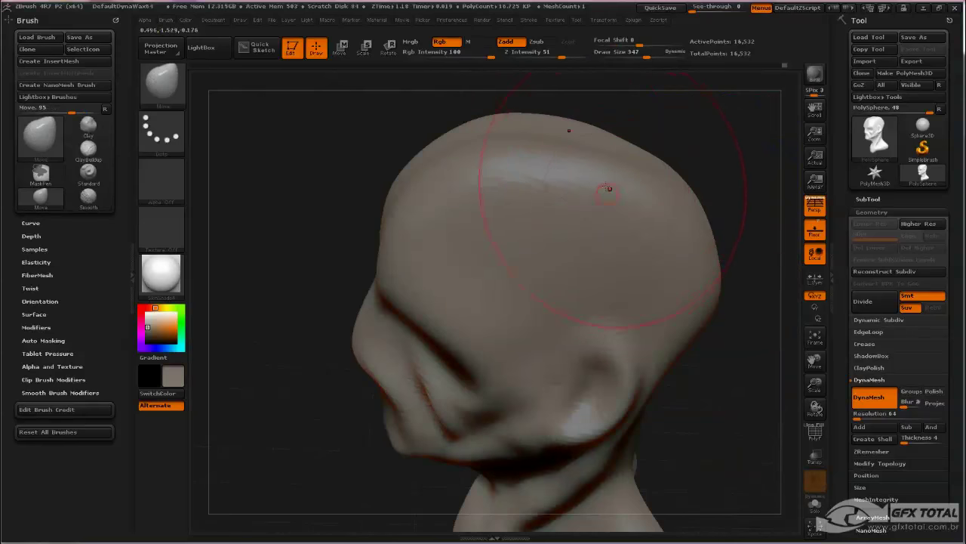
Adjust the crown, sides and back of the cranium from raised viewing angles to even out the skull's volume
left_click_drag(681, 152, 709, 163)
mouse_move(599, 187)
left_mouse_down()
mouse_move(586, 200)
mouse_move(558, 174)
left_mouse_up()
left_click_drag(512, 125, 521, 98)
mouse_move(600, 129)
left_mouse_down()
mouse_move(597, 103)
mouse_move(617, 99)
left_mouse_up()
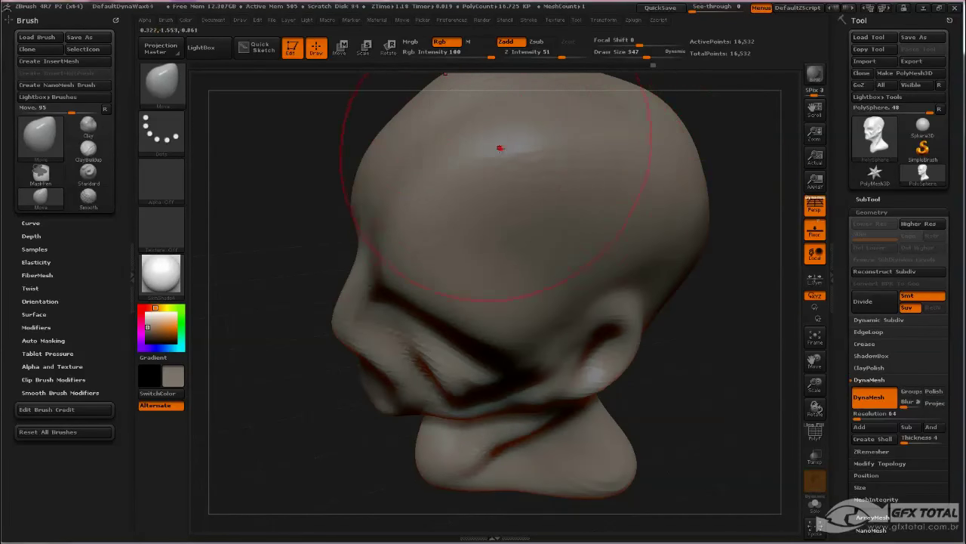
left_click_drag(750, 156, 632, 140)
left_click_drag(512, 202, 520, 214)
left_click_drag(701, 148, 623, 147)
left_click_drag(712, 190, 733, 206)
Pull out the shoulder and reshape the lower edge of the bust around the base of the neck
mouse_move(753, 134)
left_mouse_down("alt")
mouse_move(553, 136)
mouse_move(524, 168)
mouse_move(524, 186)
left_mouse_up("alt")
mouse_move(545, 353)
left_mouse_down()
mouse_move(574, 379)
mouse_move(591, 377)
left_mouse_up()
mouse_move(677, 332)
left_mouse_down("shift")
mouse_move(659, 261)
mouse_move(682, 282)
mouse_move(683, 311)
left_mouse_up("shift")
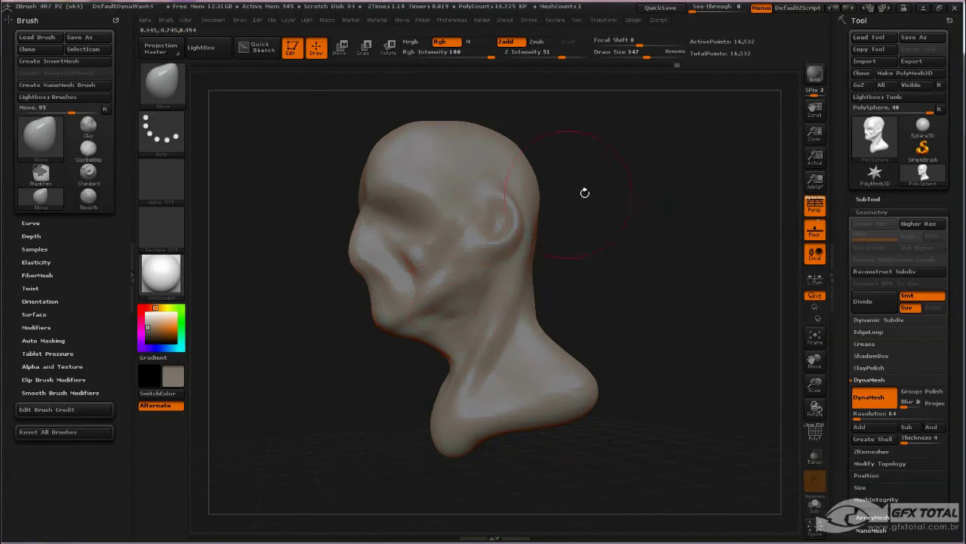
mouse_move(584, 192)
left_mouse_down()
mouse_move(632, 291)
mouse_move(612, 352)
left_mouse_up()
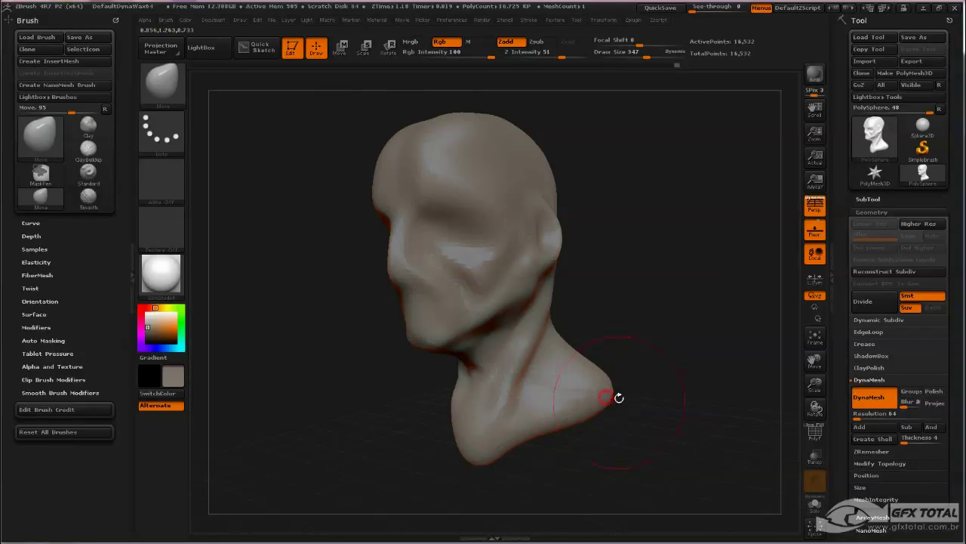
left_click_drag(618, 397, 566, 420)
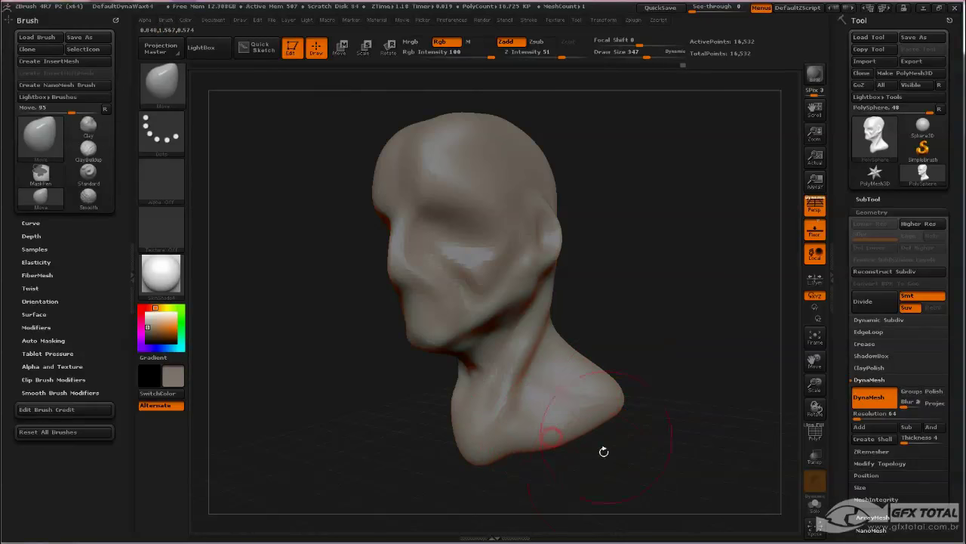
left_click_drag(604, 452, 615, 453, "shift")
mouse_move(535, 438)
left_mouse_down()
mouse_move(544, 446)
mouse_move(643, 317)
mouse_move(481, 401)
mouse_move(489, 438)
left_mouse_up()
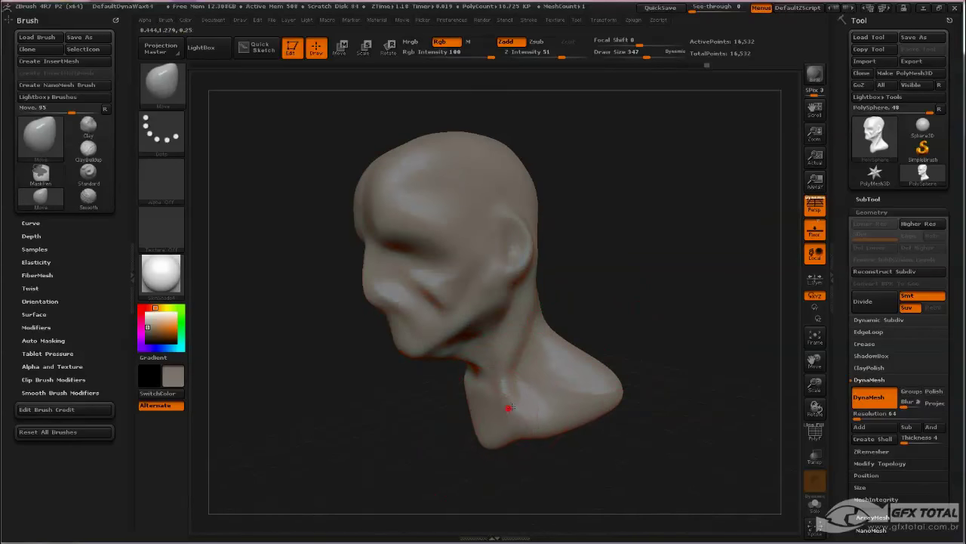
Lower the back of the crown and refine the forehead contour in profile
left_click_drag(629, 300, 578, 330)
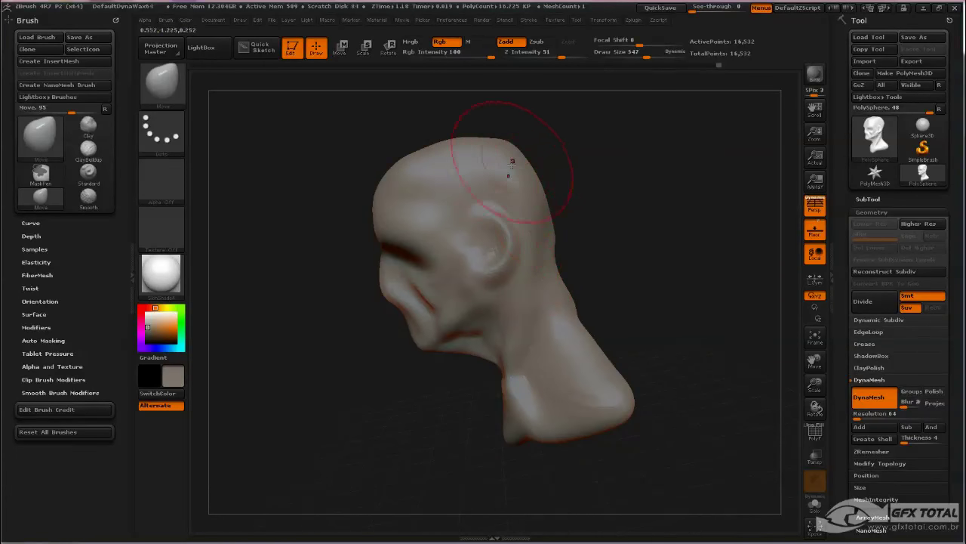
left_click_drag(509, 145, 473, 147)
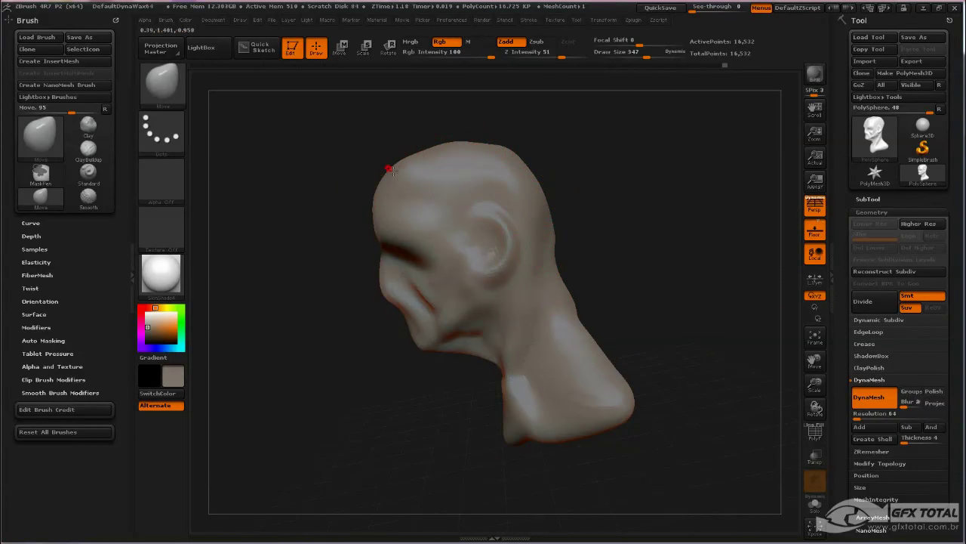
left_click_drag(390, 170, 396, 174)
left_click_drag(373, 218, 366, 203)
mouse_move(320, 247)
left_mouse_down()
mouse_move(306, 353)
mouse_move(379, 215)
mouse_move(370, 225)
left_mouse_up()
Reduce the Move brush to draw size 89 to shape the nose tip, and refine the nose at draw size 145
key("space")
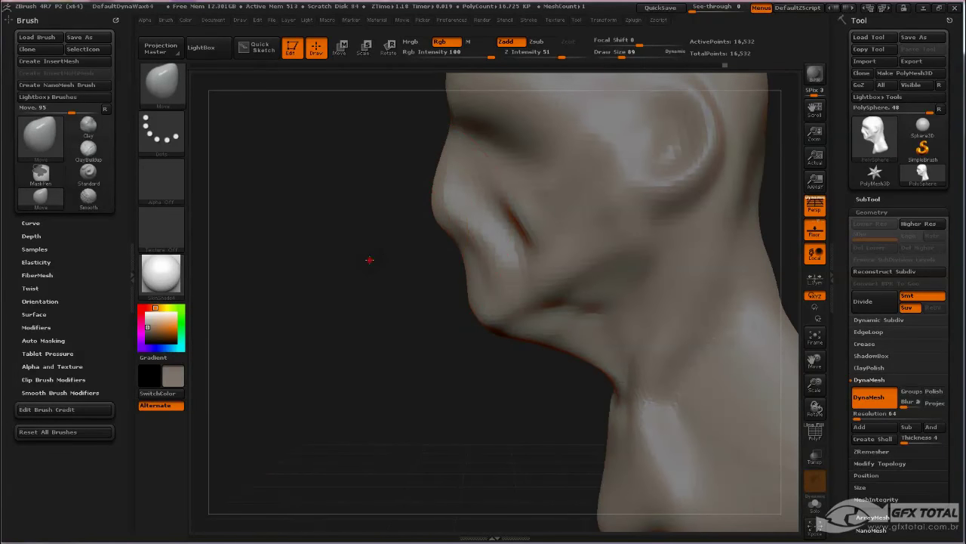
left_click_drag(369, 260, 399, 246)
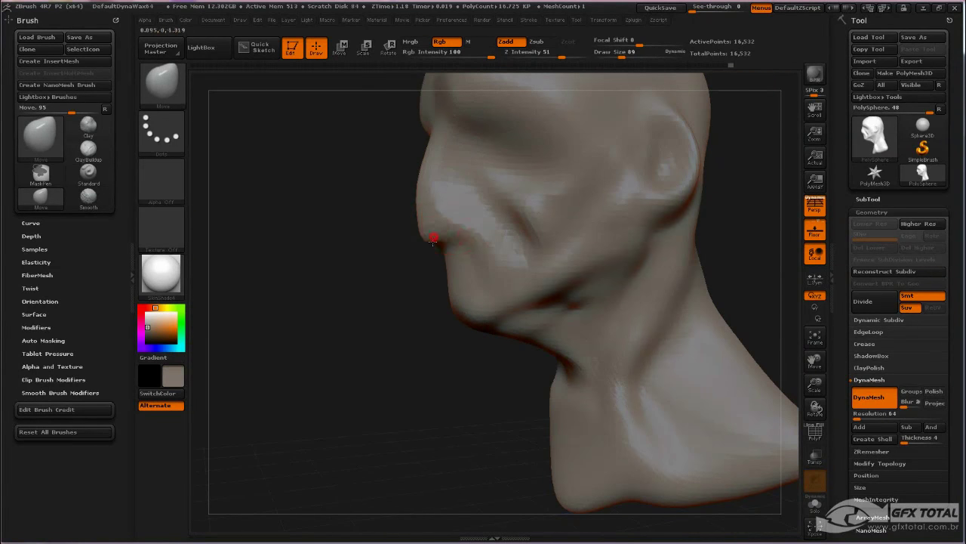
key("space")
left_click_drag(431, 231, 442, 231)
Adjust the upper forehead contour and smooth the front of the forehead
left_click_drag(355, 162, 341, 257, "alt")
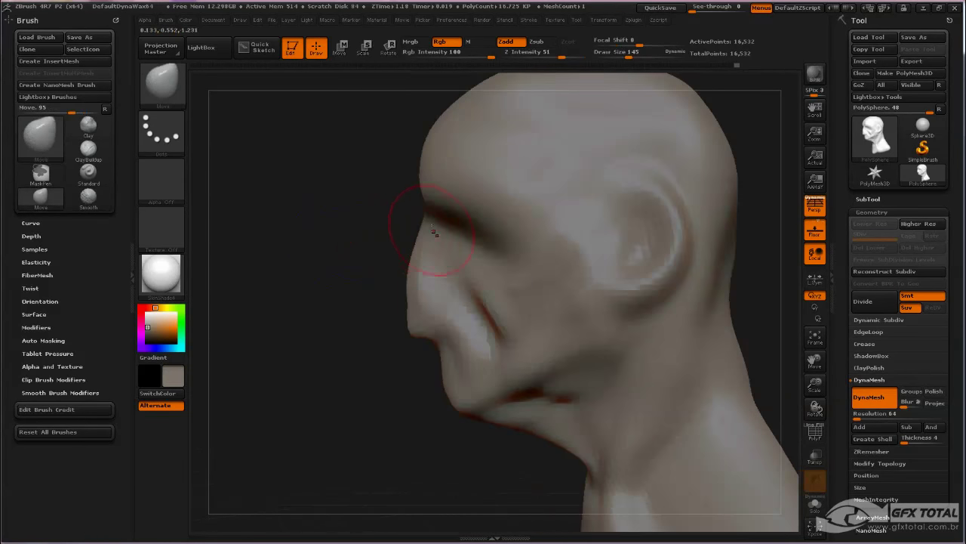
left_click_drag(354, 153, 403, 149)
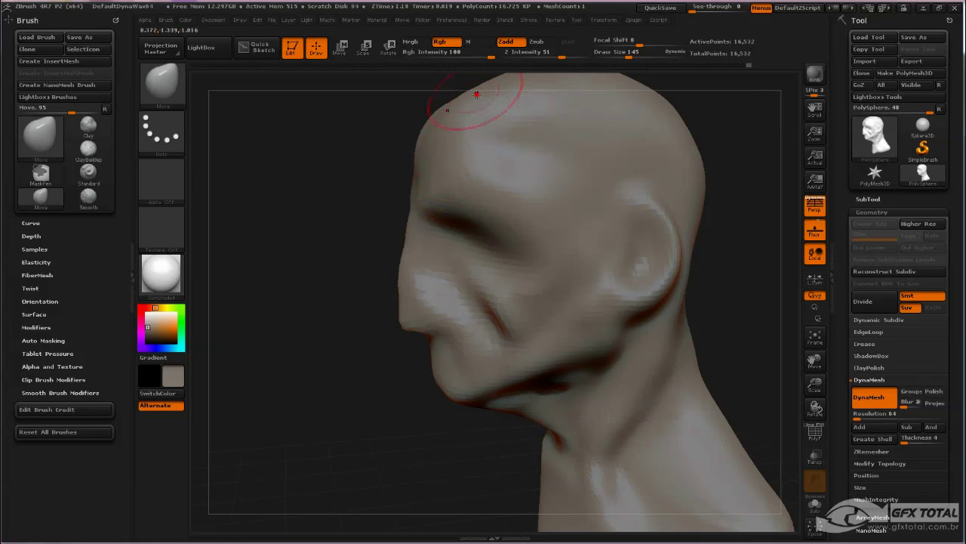
left_click_drag(477, 93, 414, 106)
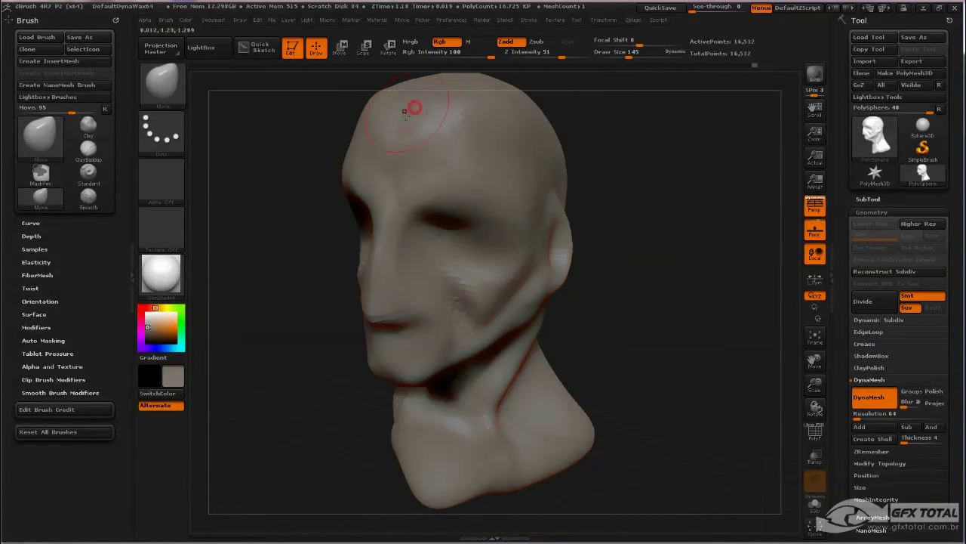
key("shift")
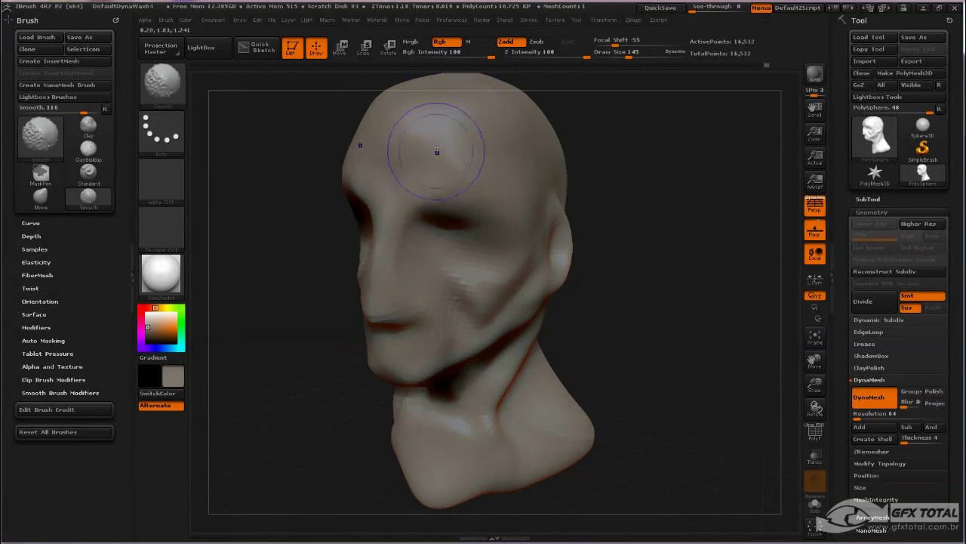
left_click_drag(665, 143, 509, 173)
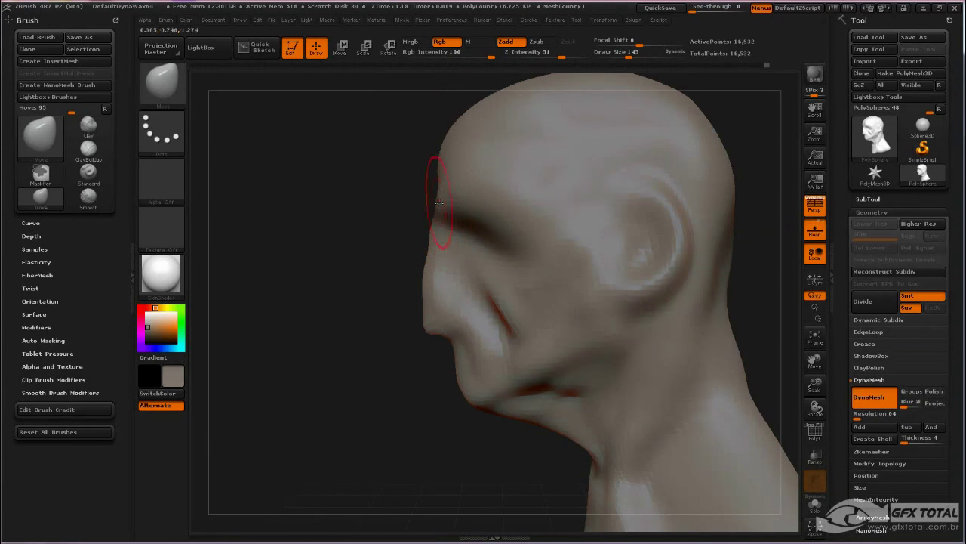
Reshape the brow ridge and the eye socket beside the nose bridge with the Move brush
mouse_move(446, 206)
left_mouse_down()
mouse_move(494, 206)
mouse_move(511, 222)
mouse_move(504, 198)
left_mouse_up()
mouse_move(409, 220)
left_mouse_down()
mouse_move(381, 219)
mouse_move(468, 217)
mouse_move(455, 195)
left_mouse_up()
left_click_drag(574, 224, 445, 237)
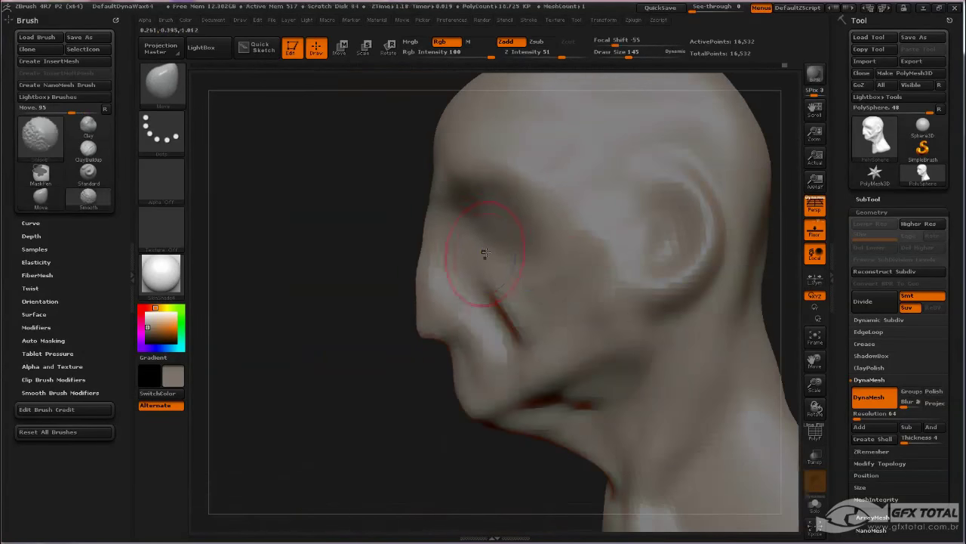
Set the draw size to 203 and move the cheek and the fold beside the nose forward
key("space")
left_click_drag(500, 258, 508, 259)
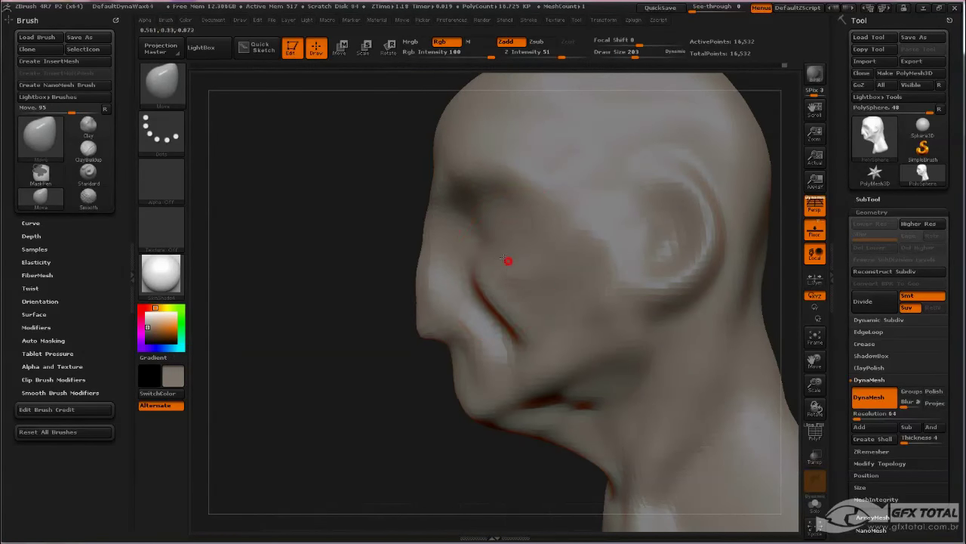
left_click_drag(521, 344, 506, 352)
left_click_drag(497, 307, 490, 300)
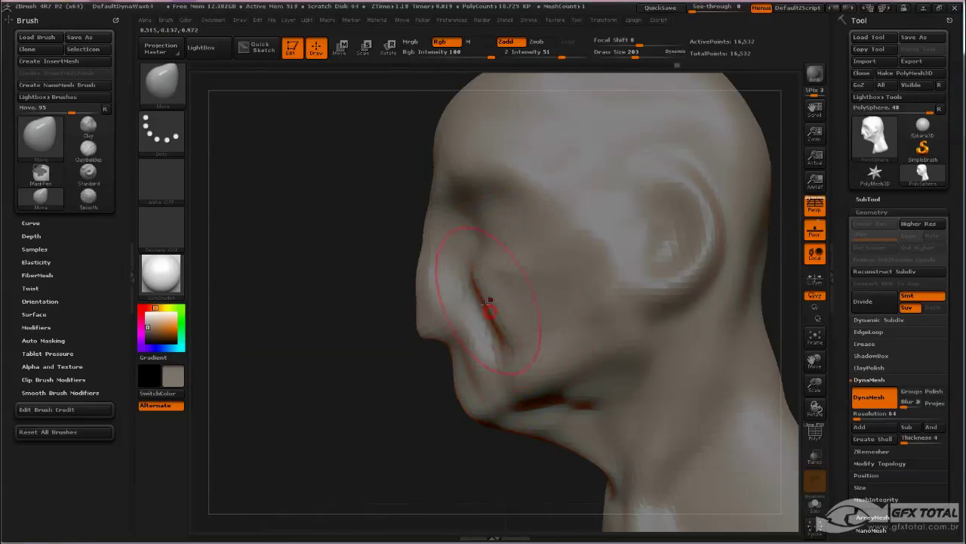
Adjust the jawline and chin profile and refine the lower end of the fold beside the mouth
left_click_drag(571, 366, 556, 394)
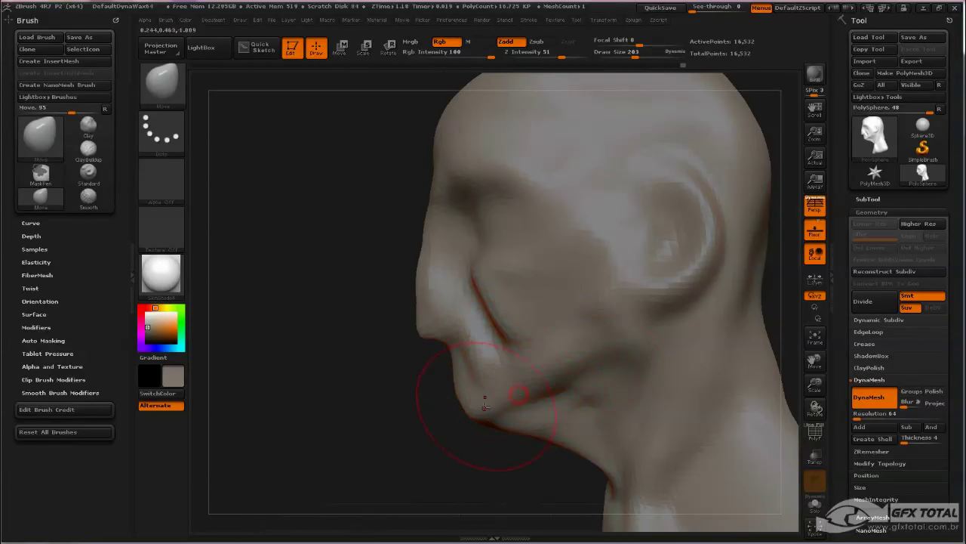
left_click_drag(470, 415, 484, 431)
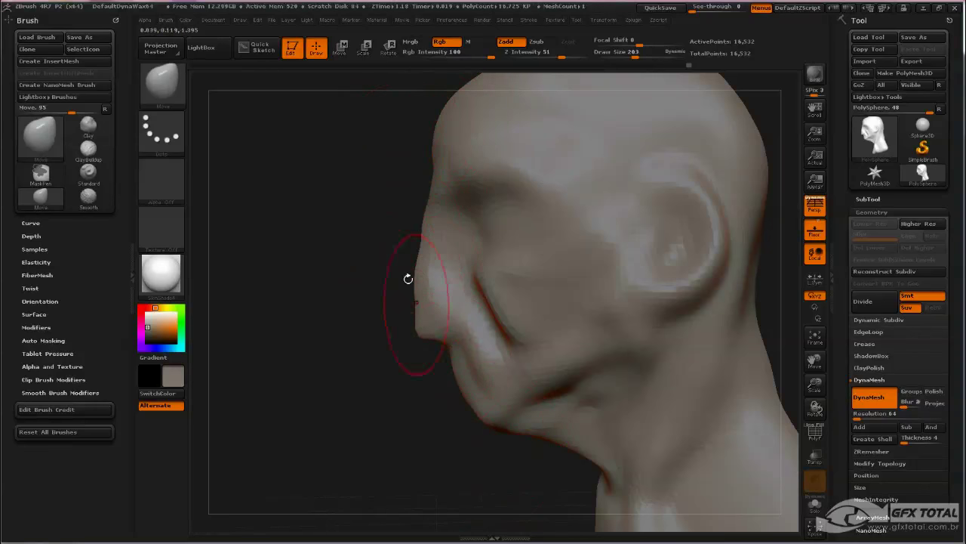
left_click_drag(408, 278, 375, 256)
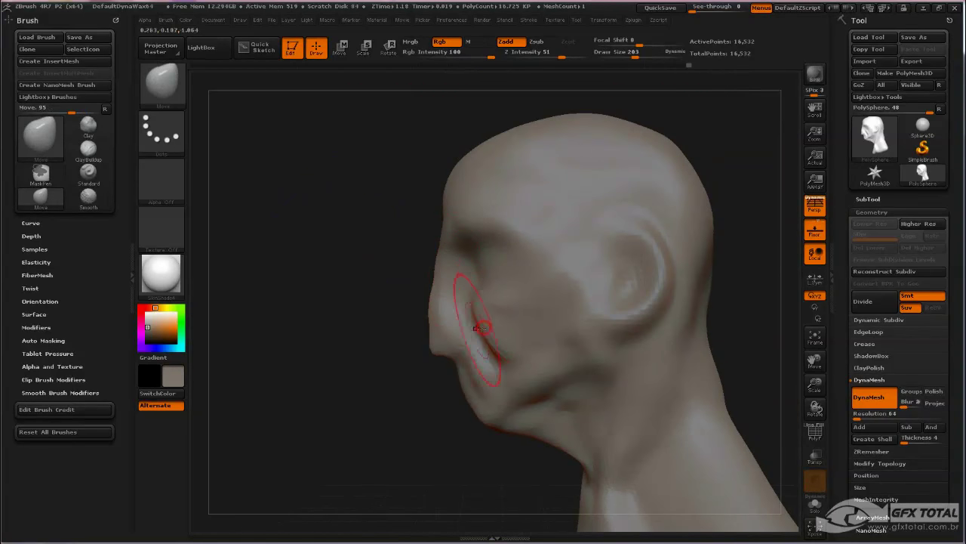
mouse_move(478, 328)
left_mouse_down()
mouse_move(501, 339)
mouse_move(500, 355)
left_mouse_up()
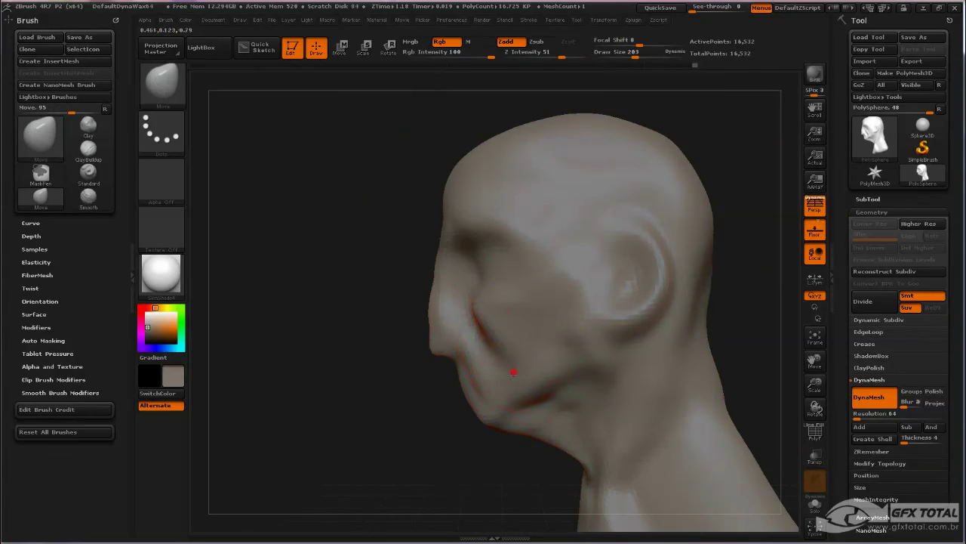
Narrow the sides of the face from the front and adjust the jaw edge at draw size 113
left_click_drag(317, 285, 415, 284)
left_click_drag(547, 266, 517, 265)
key("space")
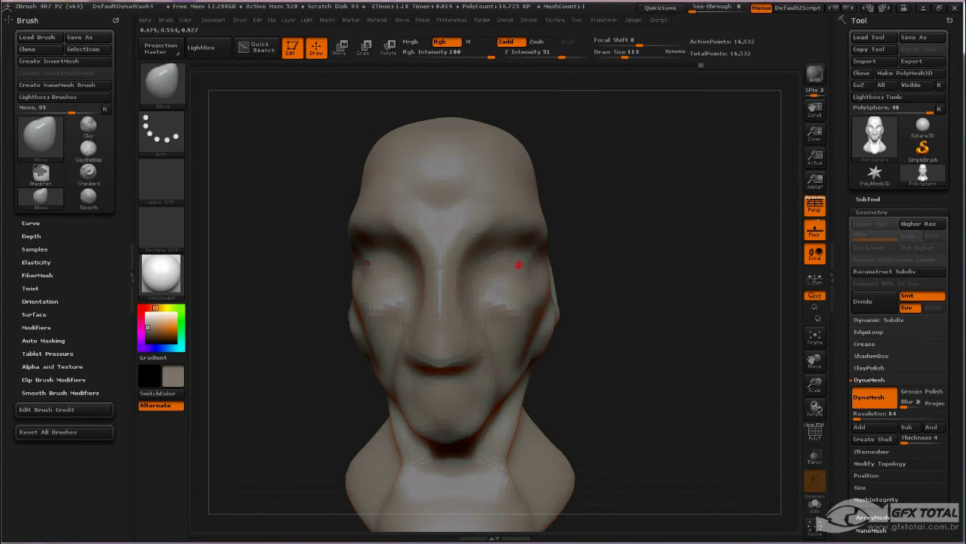
left_click_drag(531, 333, 515, 368)
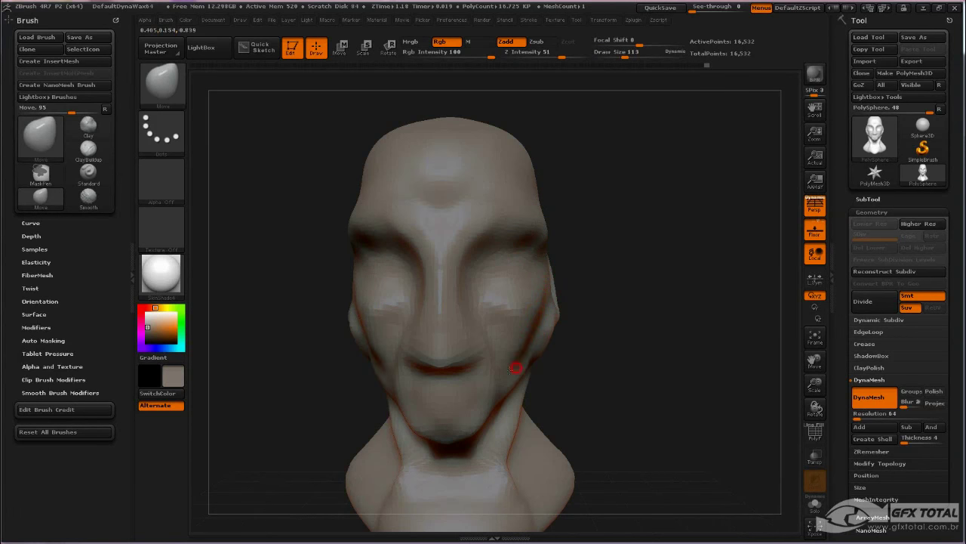
Smooth the lower edge of the chin and refine the nose tip in profile with the Move brush
left_click_drag(574, 371, 603, 305, "alt")
left_click_drag(469, 328, 472, 328, "shift")
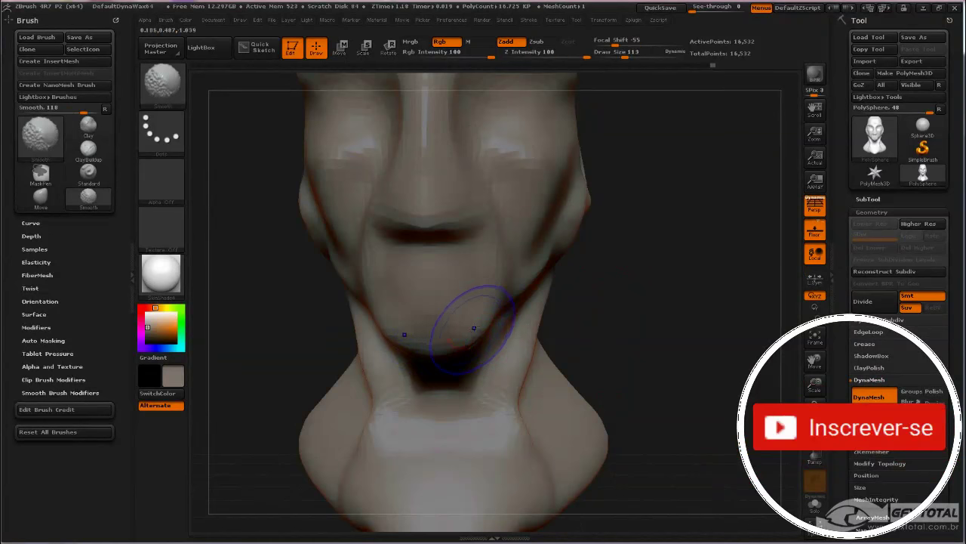
left_click_drag(576, 317, 529, 337)
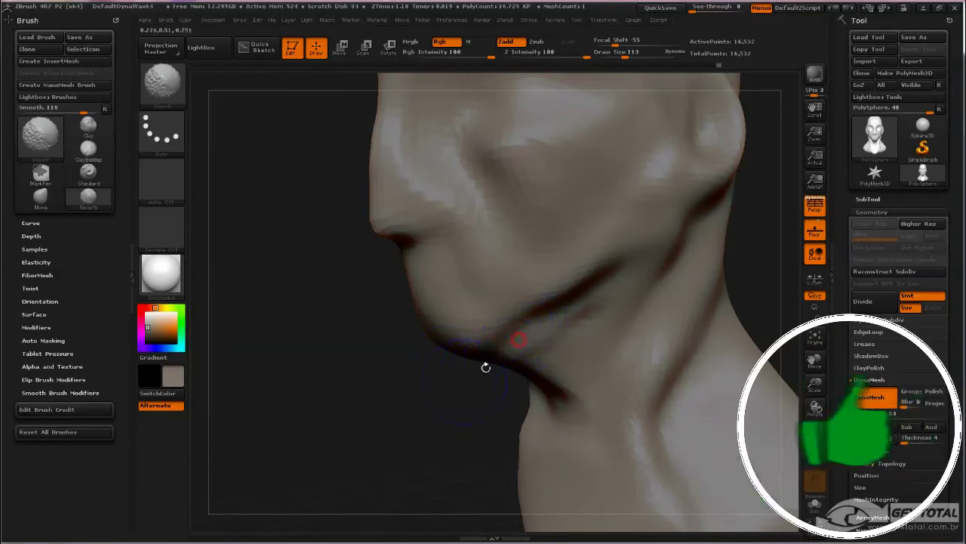
mouse_move(485, 367)
left_mouse_down()
mouse_move(403, 408)
mouse_move(354, 399)
mouse_move(365, 358)
mouse_move(378, 362)
left_mouse_up()
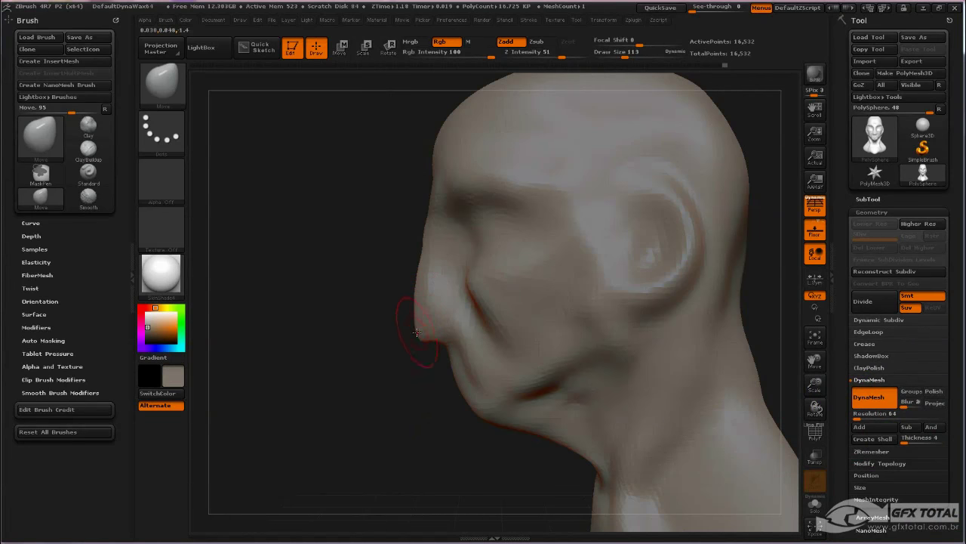
mouse_move(377, 224)
left_mouse_down()
mouse_move(443, 209)
mouse_move(405, 237)
mouse_move(410, 205)
mouse_move(415, 219)
left_mouse_up()
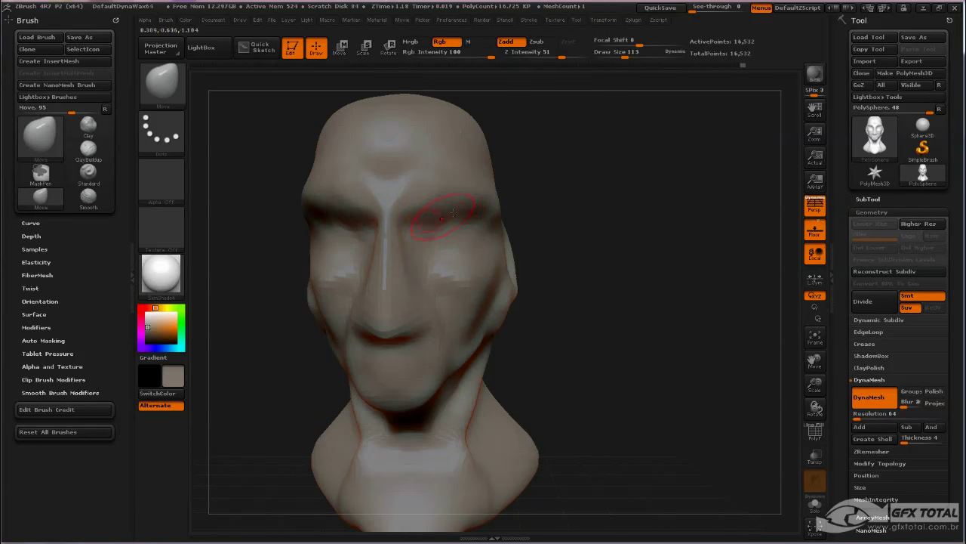
Set the draw size to 105 and reshape the ear's rim and inner hollow from the side and back
left_click_drag(544, 209, 565, 237, "alt")
left_click_drag(651, 240, 543, 276)
key("space")
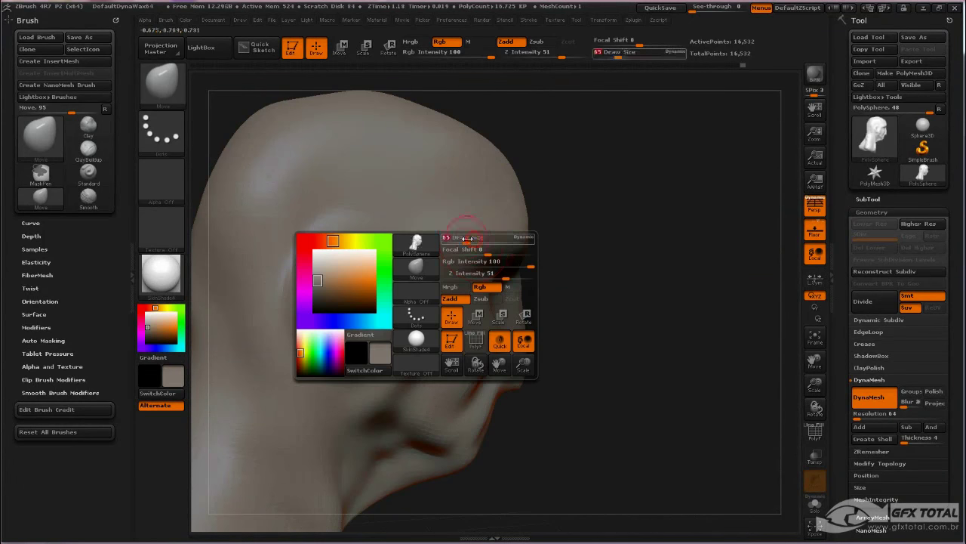
key("space")
left_click_drag(400, 239, 407, 239)
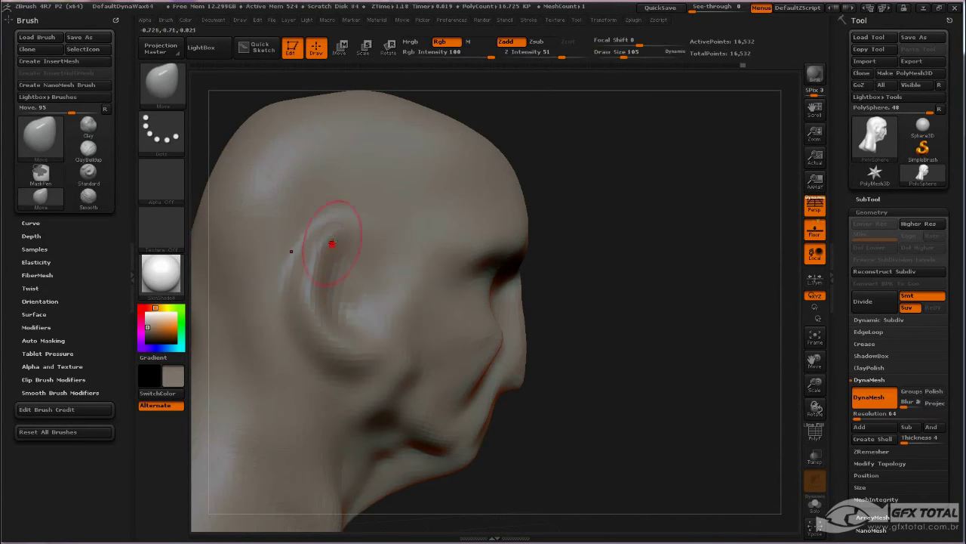
mouse_move(592, 197)
left_mouse_down()
mouse_move(324, 240)
mouse_move(324, 328)
left_mouse_up()
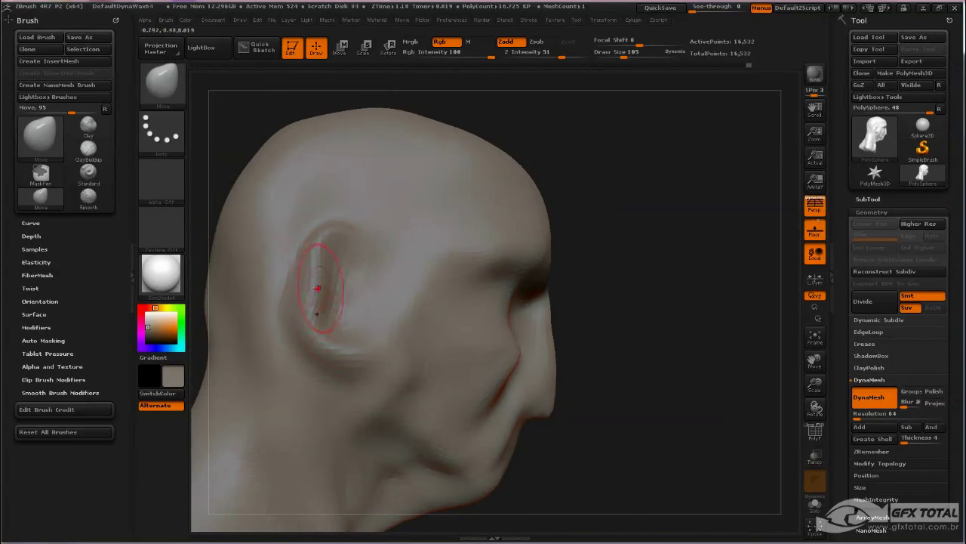
left_click_drag(622, 284, 455, 291, "shift")
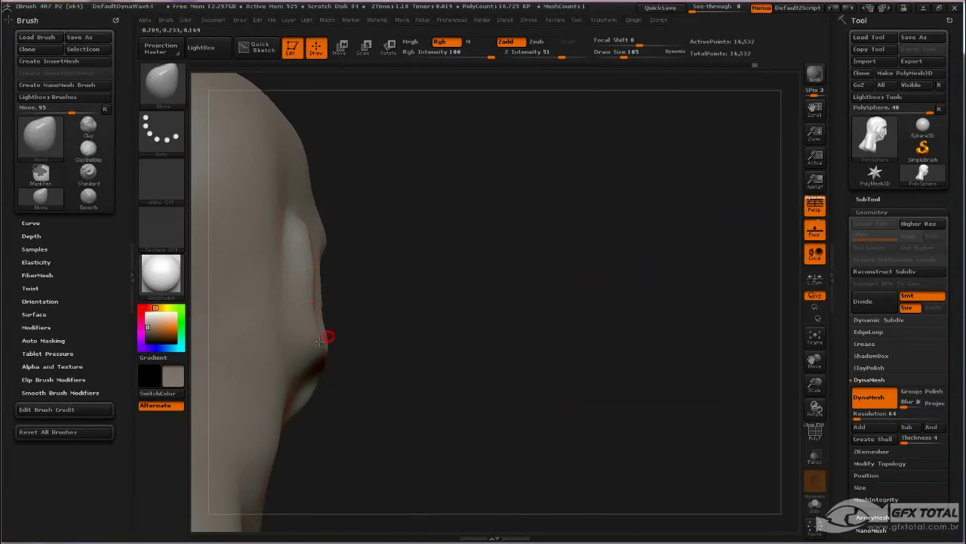
left_click_drag(438, 233, 315, 261)
Paint a mask over the ear with the MaskPen brush and clear the mask
left_click_drag(225, 258, 259, 261)
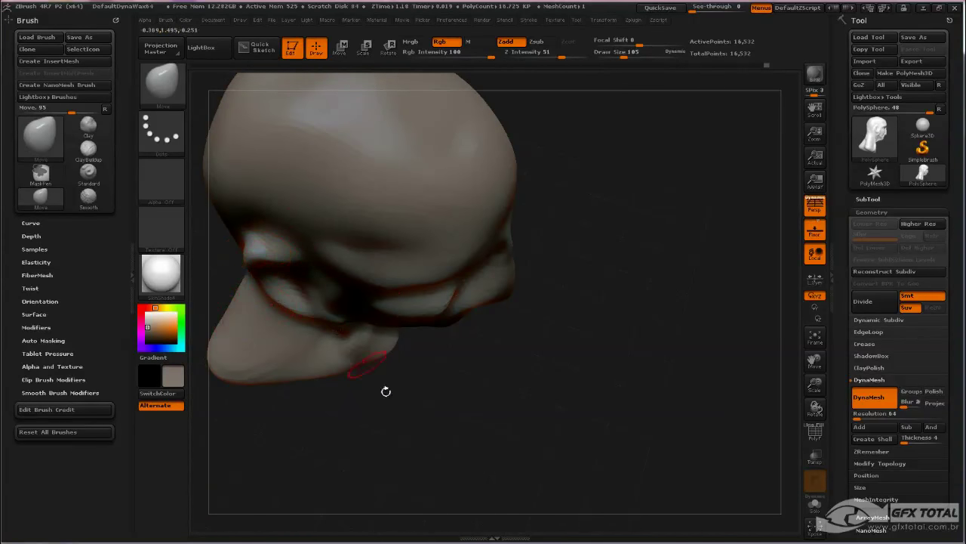
left_click_drag(386, 392, 652, 250)
mouse_move(390, 224)
left_mouse_down("ctrl")
mouse_move(370, 243)
mouse_move(389, 302)
mouse_move(419, 299)
mouse_move(429, 207)
left_mouse_up("ctrl")
left_click_drag(604, 167, 647, 152)
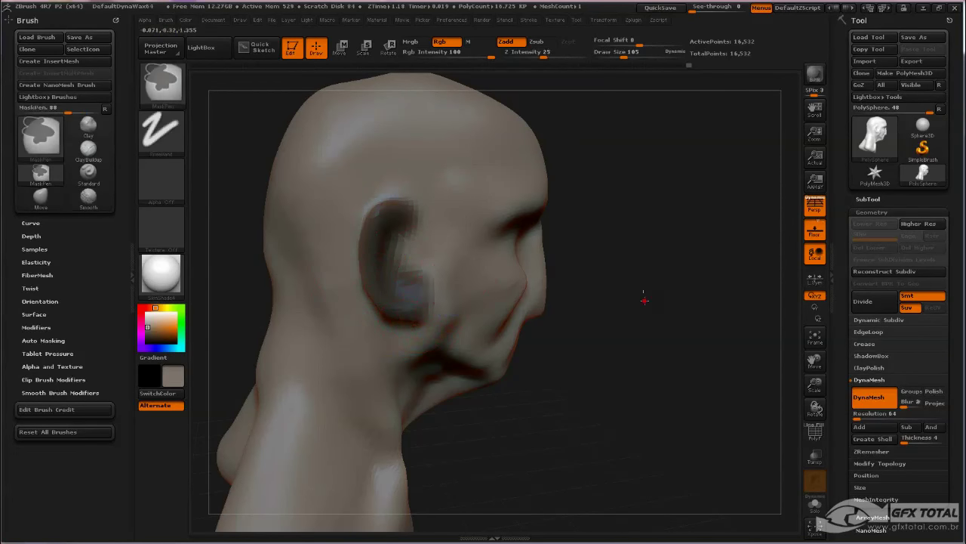
left_click_drag(643, 297, 693, 290, "ctrl")
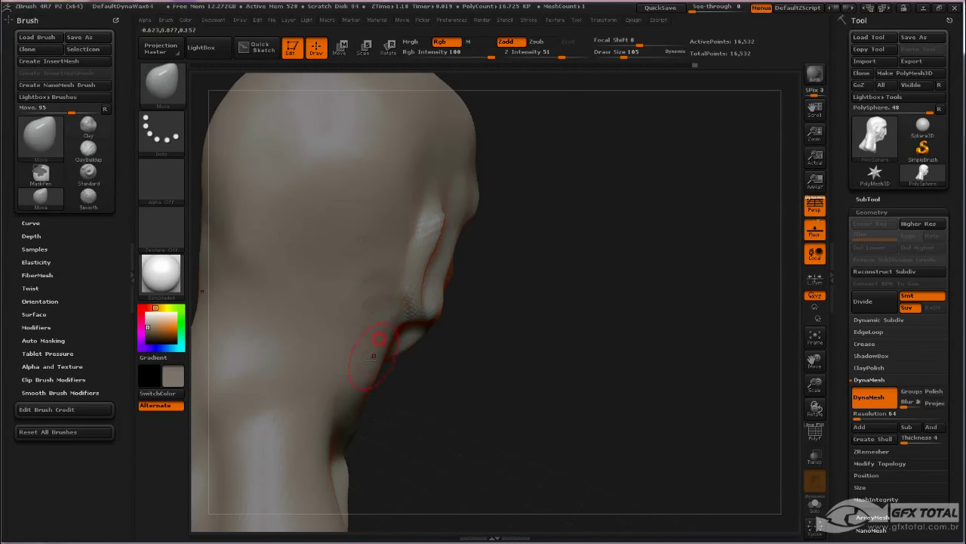
Set the draw size to 140 and reshape the jaw corner below the ear from behind
key("space")
left_click_drag(375, 360, 352, 400)
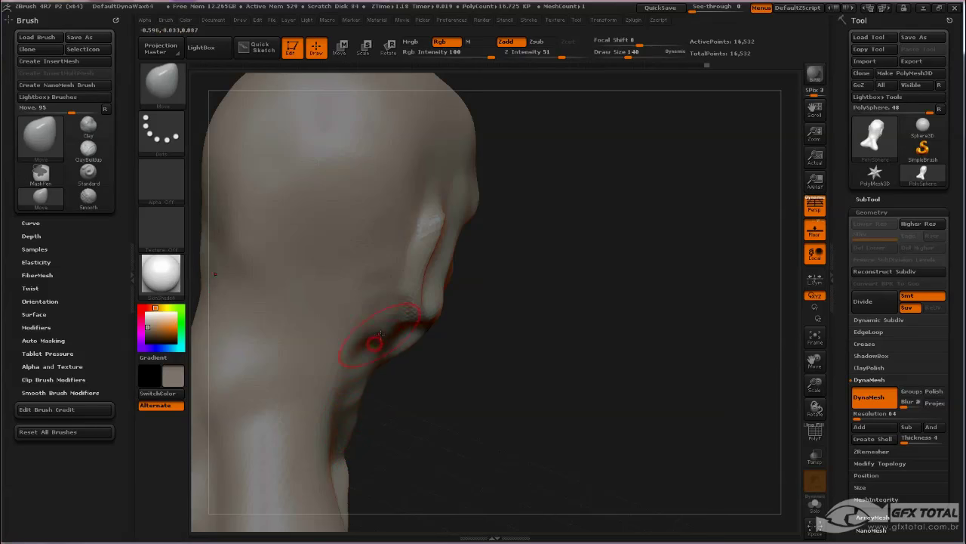
left_click_drag(475, 424, 518, 367)
Set the draw size to 238, reshape the upper back at the base of the neck and smooth that area
key("space")
left_click_drag(321, 312, 330, 314)
mouse_move(521, 380)
left_mouse_down()
mouse_move(576, 358)
mouse_move(555, 340)
mouse_move(592, 285)
mouse_move(575, 251)
left_mouse_up()
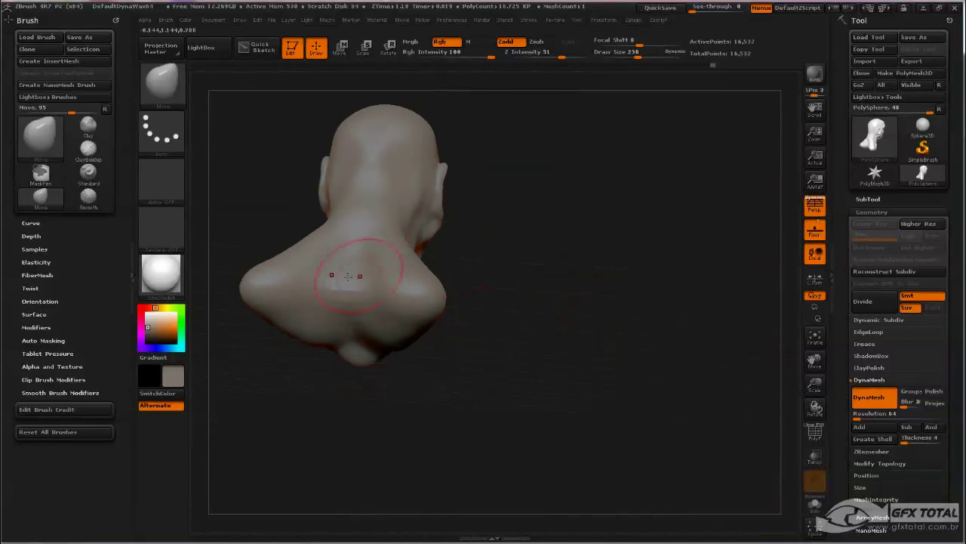
left_click_drag(479, 281, 484, 228)
left_click_drag(347, 259, 361, 221)
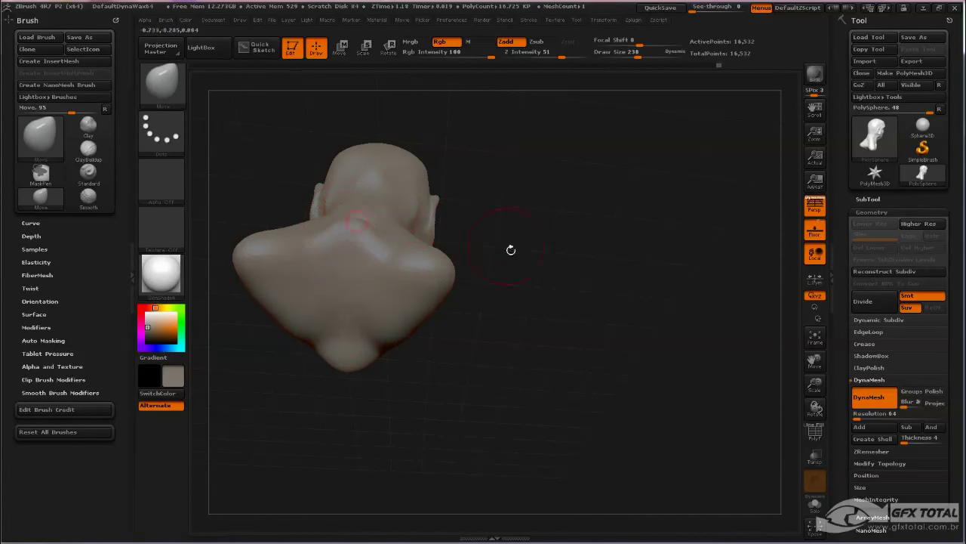
left_click_drag(511, 249, 508, 305)
left_click_drag(339, 206, 347, 218, "shift")
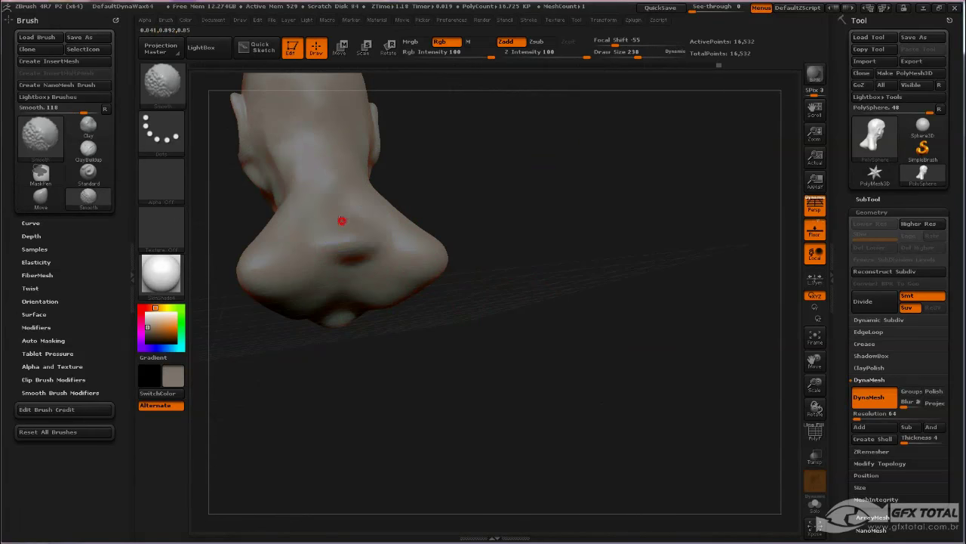
mouse_move(505, 214)
left_mouse_down()
mouse_move(541, 294)
mouse_move(557, 292)
left_mouse_up()
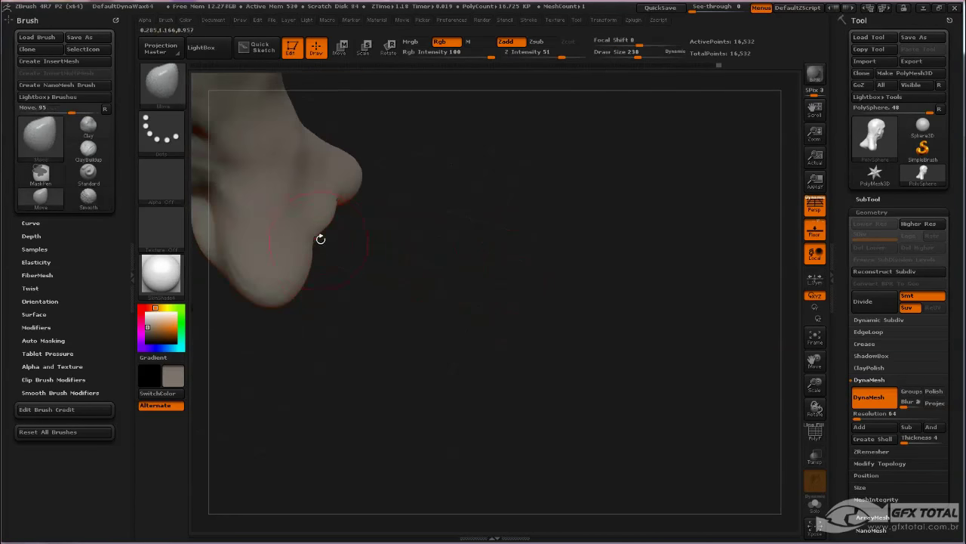
mouse_move(317, 240)
left_mouse_down()
mouse_move(328, 233)
mouse_move(325, 198)
mouse_move(321, 209)
left_mouse_up()
left_click_drag(446, 243, 442, 181, "shift")
Set the draw size to 113 and adjust the sides of the nose and the adjoining cheek with the Move brush
left_click_drag(481, 258, 705, 376, "alt")
left_click_drag(651, 307, 683, 276)
mouse_move(683, 276)
left_mouse_down()
mouse_move(707, 261)
mouse_move(703, 293)
mouse_move(553, 328)
left_mouse_up()
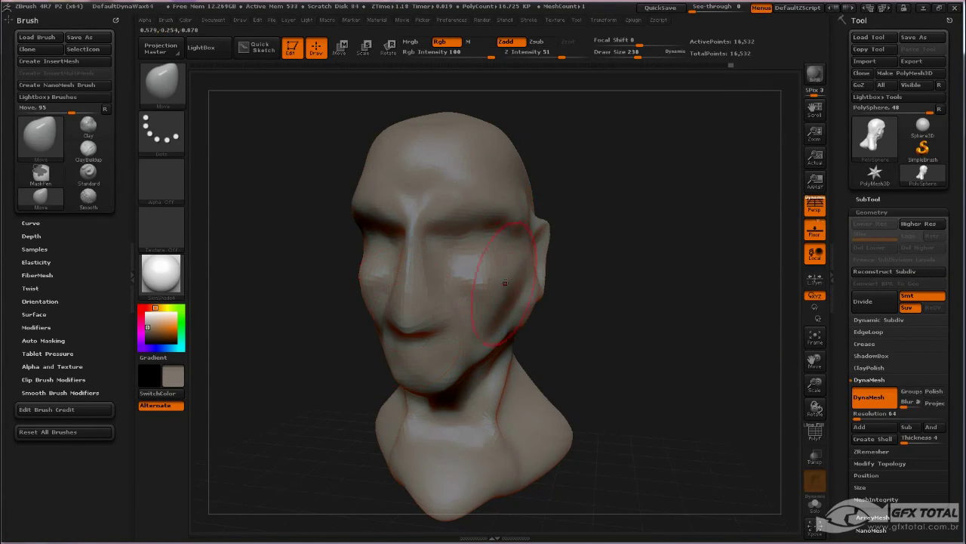
mouse_move(639, 297)
left_mouse_down()
mouse_move(663, 266)
mouse_move(636, 354)
left_mouse_up()
key("space")
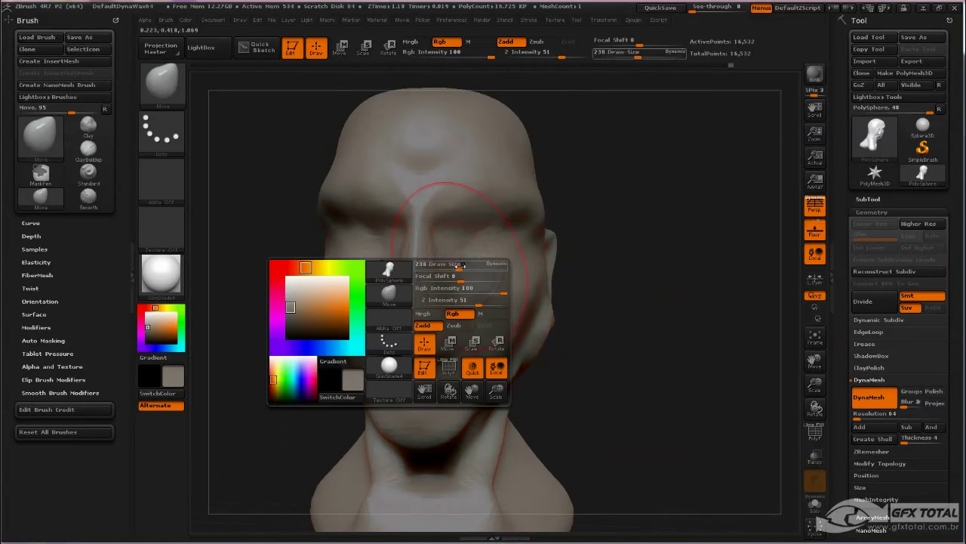
left_click_drag(460, 266, 446, 266)
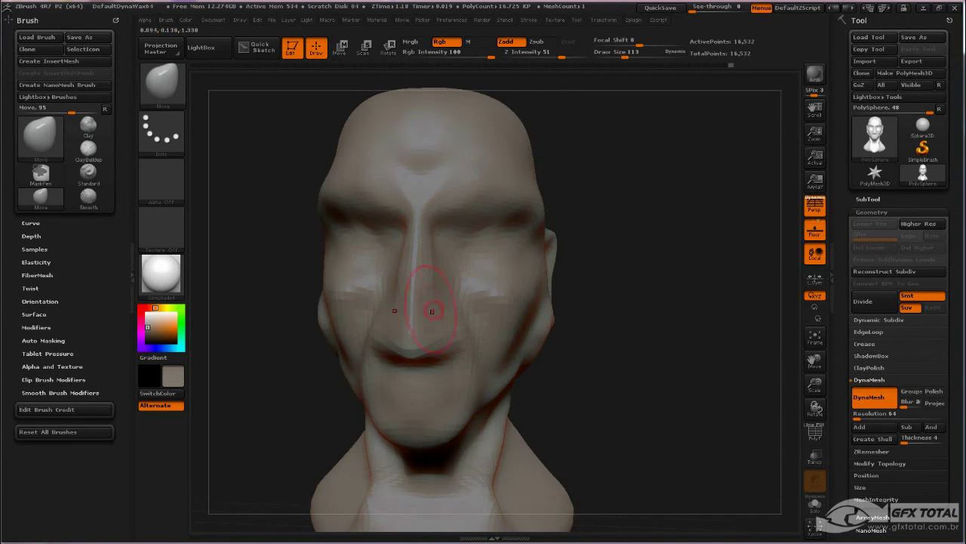
left_click_drag(449, 321, 446, 322)
left_click_drag(593, 360, 628, 364)
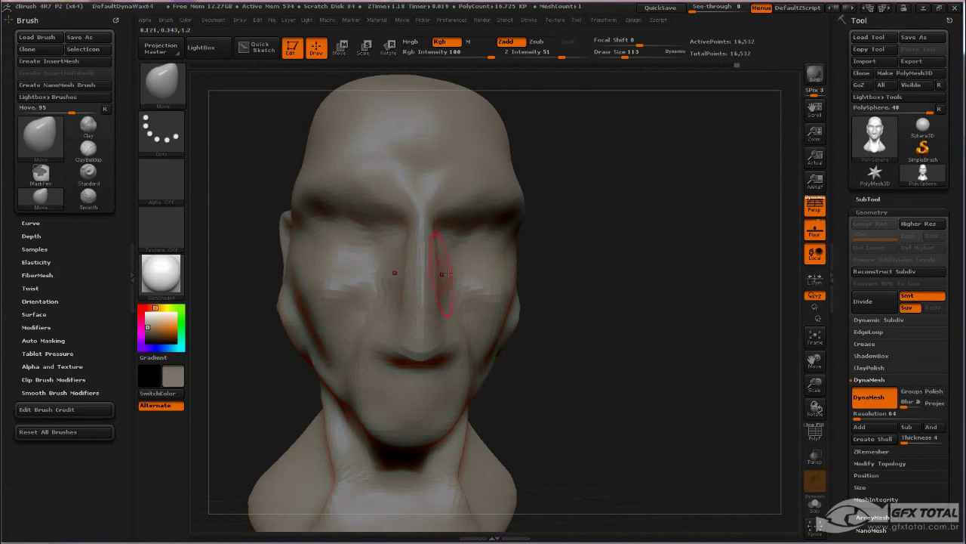
left_click_drag(457, 273, 460, 275)
left_click_drag(555, 323, 636, 293)
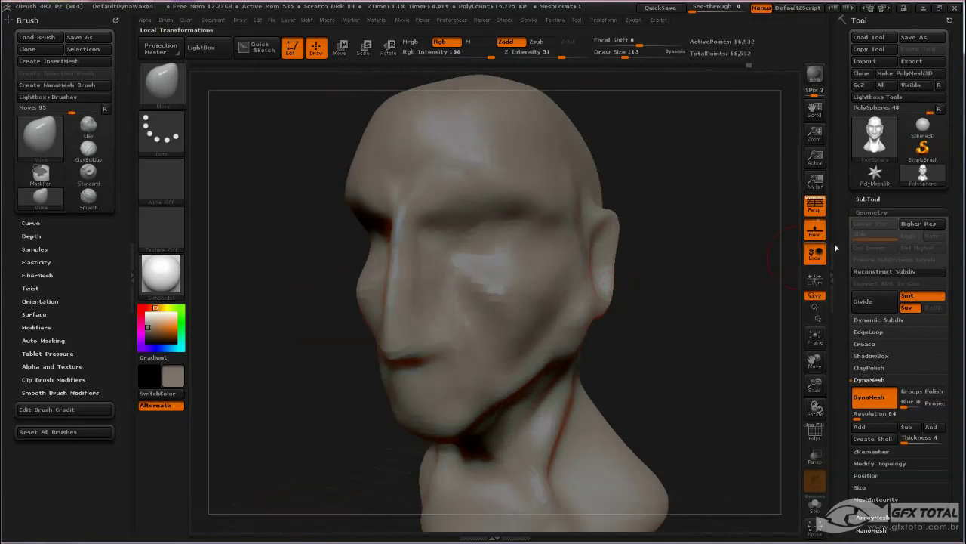
Subdivide the head mesh once with smoothing enabled, to subdivision level 2
left_click(872, 307)
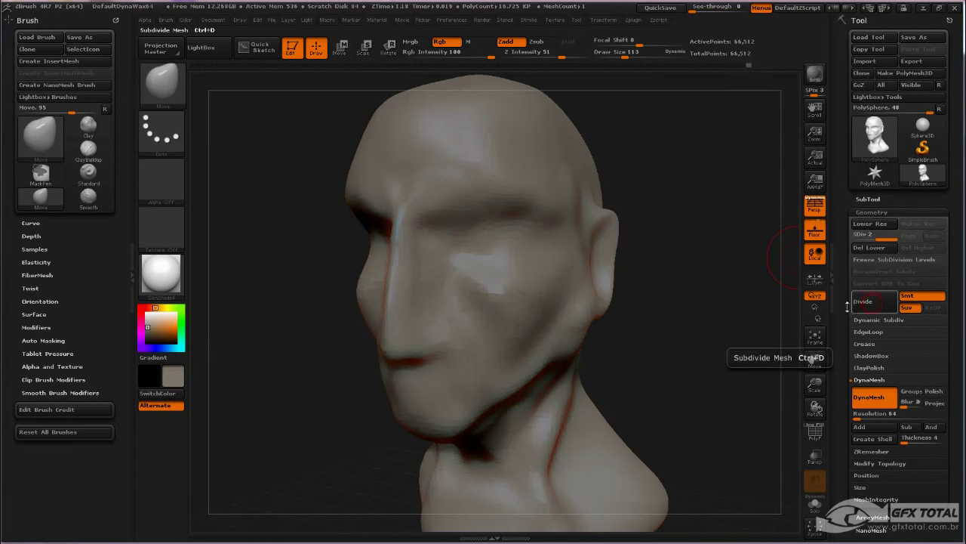
left_click_drag(717, 287, 661, 280)
mouse_move(647, 223)
left_mouse_down()
mouse_move(673, 231)
mouse_move(702, 268)
mouse_move(696, 298)
mouse_move(647, 292)
left_mouse_up()
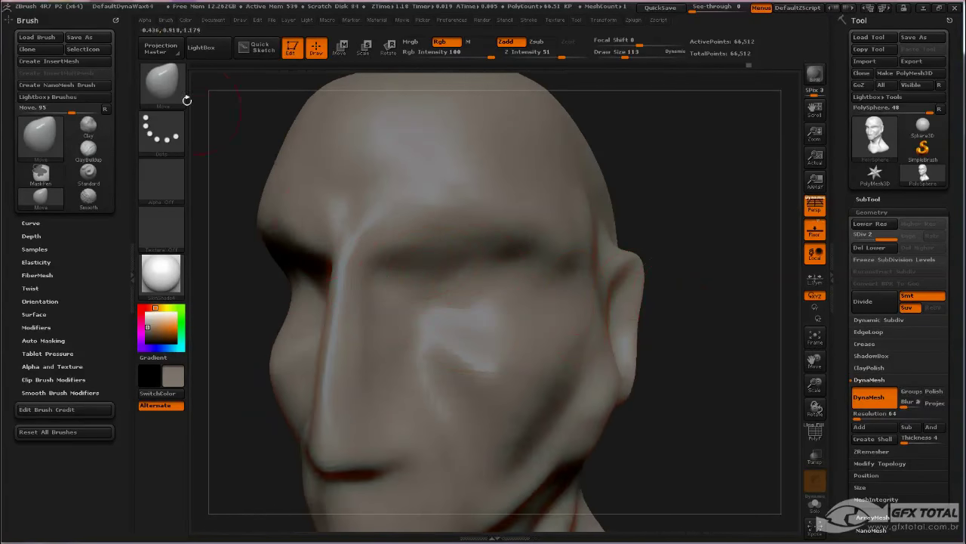
left_click(159, 86)
left_click(445, 96)
key("space")
mouse_move(499, 202)
left_mouse_down()
mouse_move(478, 202)
mouse_move(514, 202)
left_mouse_up()
key("space")
left_click_drag(679, 173, 654, 198)
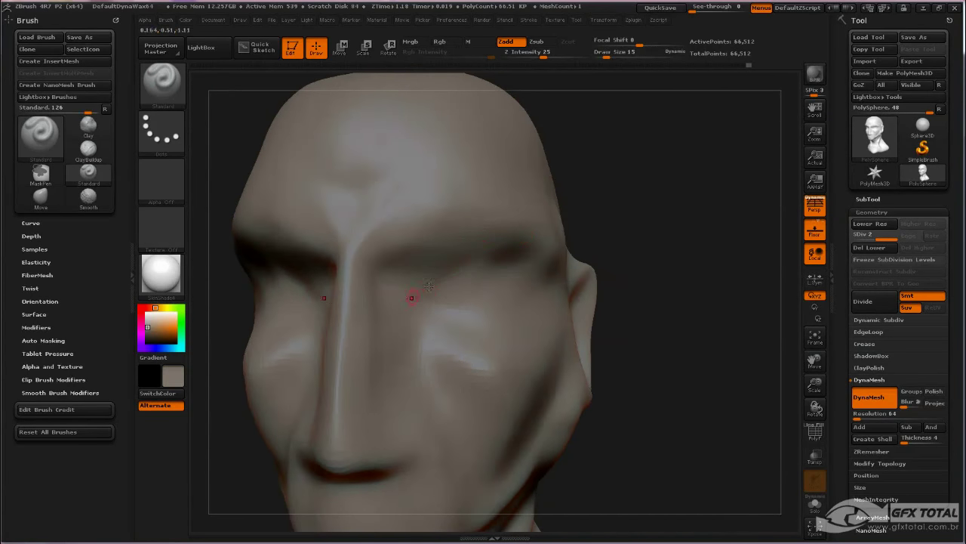
Select the Move brush at draw size 59 and reshape the inner eye socket beside the nose bridge
left_click(160, 83)
left_click(353, 97)
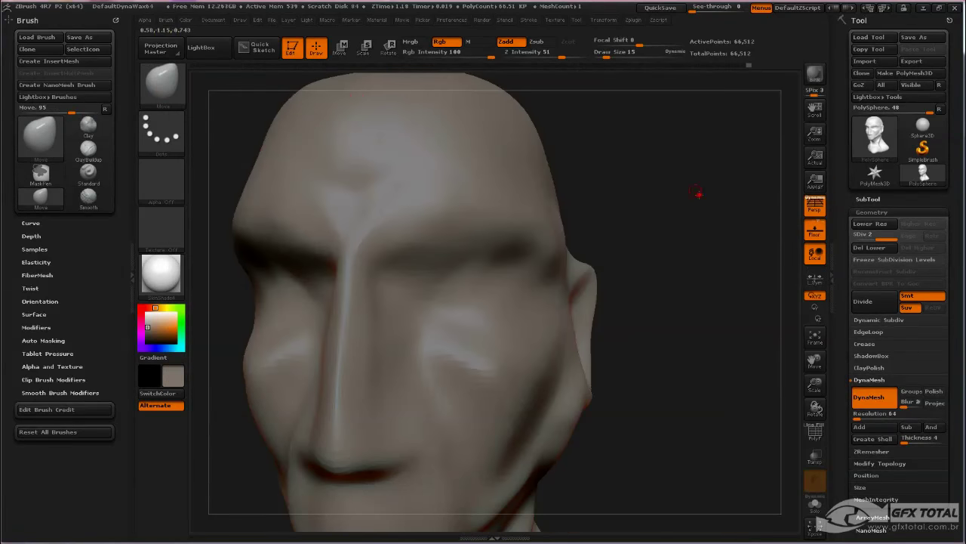
mouse_move(698, 194)
left_mouse_down()
mouse_move(410, 280)
mouse_move(444, 282)
mouse_move(426, 276)
left_mouse_up()
key("space")
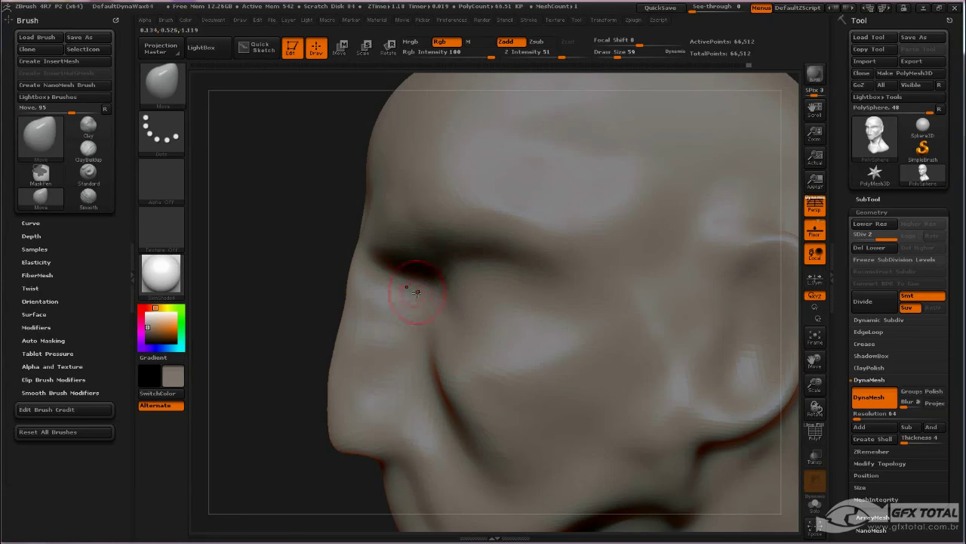
left_click_drag(425, 323, 426, 317)
mouse_move(251, 268)
left_mouse_down()
mouse_move(408, 287)
mouse_move(425, 309)
left_mouse_up()
Select the Standard brush at draw size 20 and sculpt the closed eyelids with a crease running to the outer eye corner
left_click(161, 83)
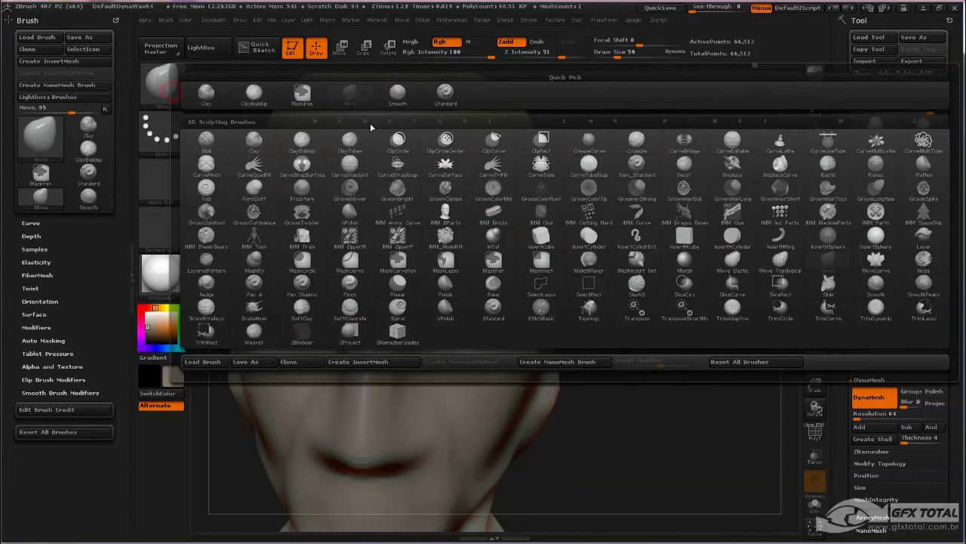
left_click(446, 93)
mouse_move(603, 228)
left_mouse_down()
mouse_move(639, 252)
mouse_move(669, 244)
mouse_move(618, 269)
left_mouse_up()
key("space")
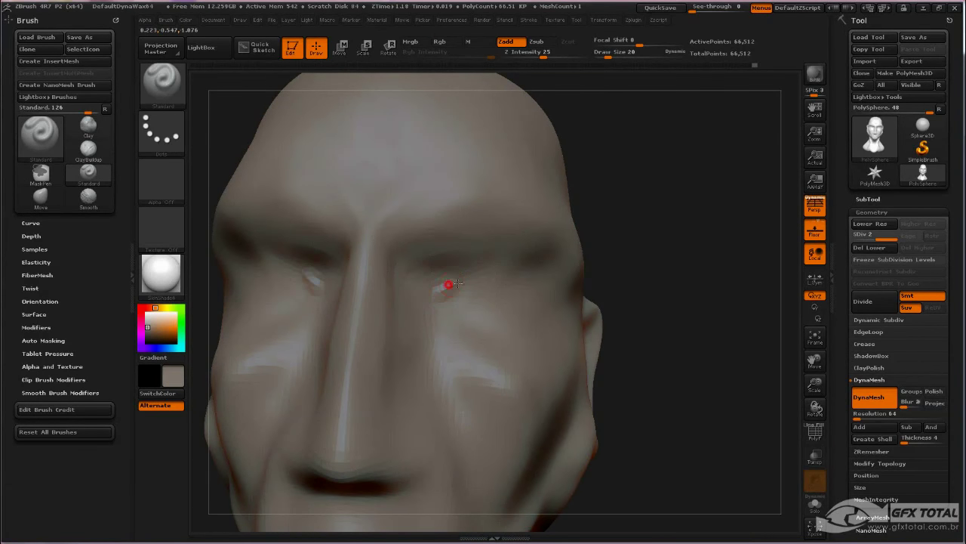
left_click_drag(522, 286, 461, 284)
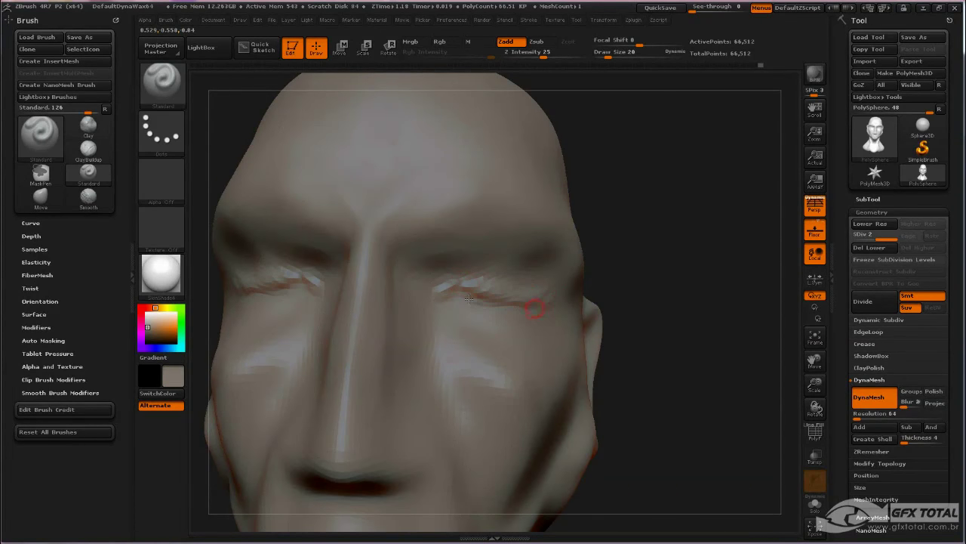
left_click_drag(465, 294, 563, 299)
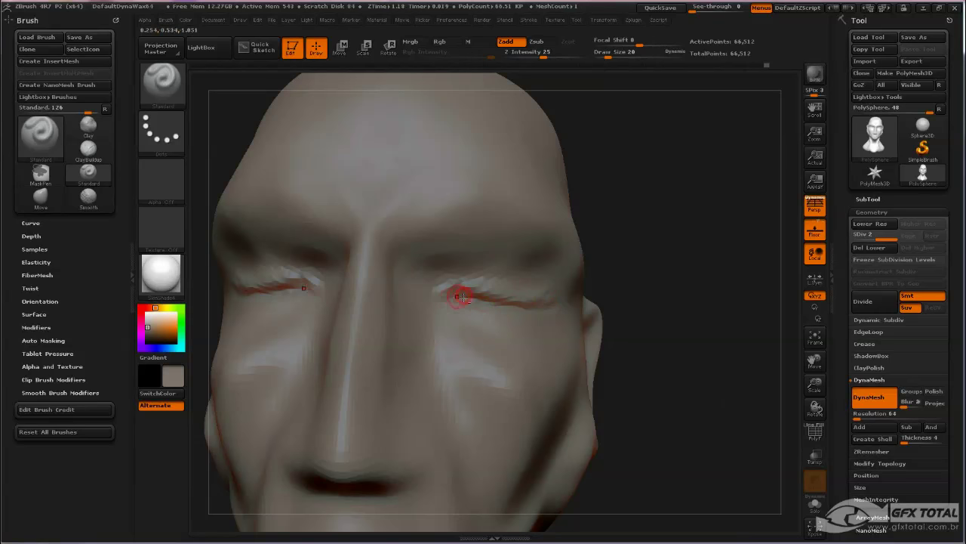
left_click_drag(699, 273, 667, 295)
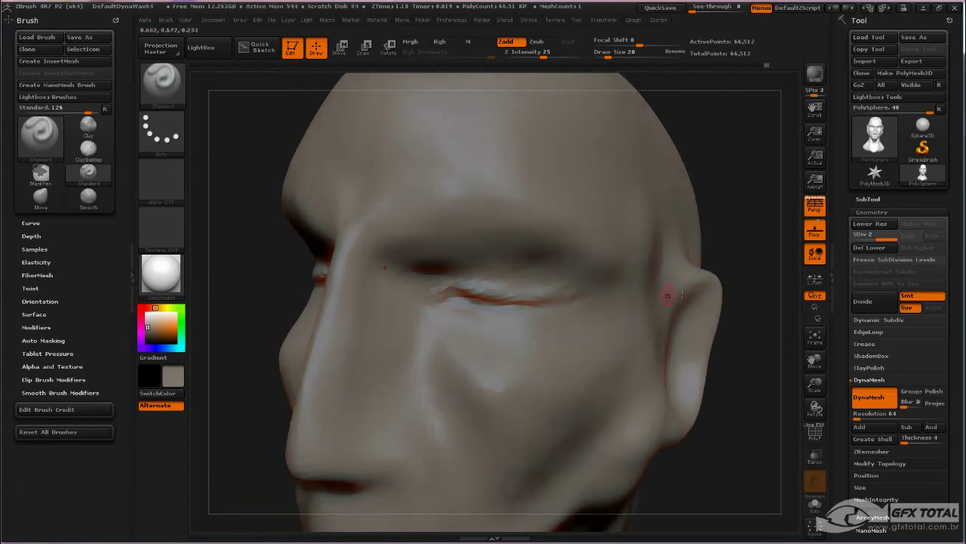
Select the Flatten brush at draw size 72 and flatten the nose bridge along its length
mouse_move(772, 237)
left_mouse_down()
mouse_move(746, 218)
mouse_move(744, 226)
mouse_move(710, 118)
mouse_move(576, 180)
left_mouse_up()
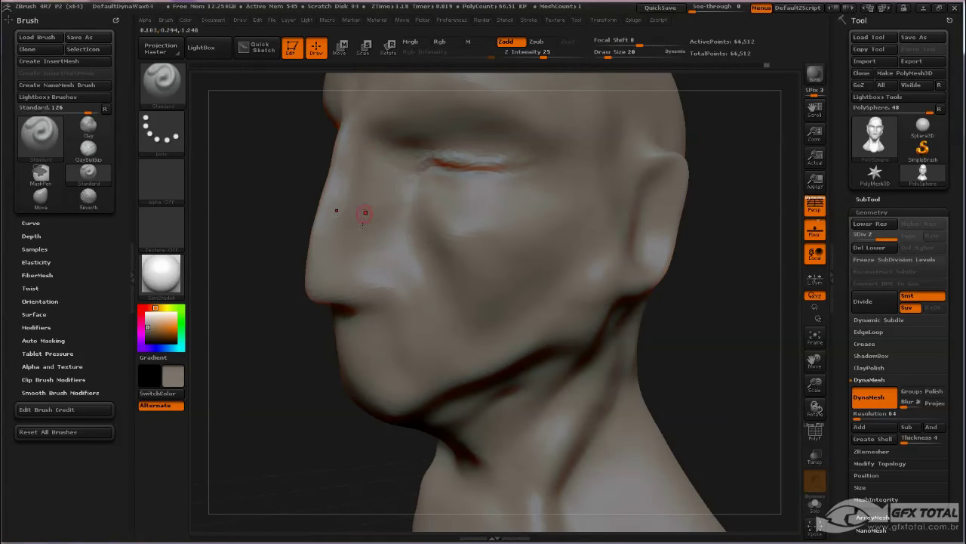
left_click_drag(258, 203, 249, 160)
left_click(161, 80)
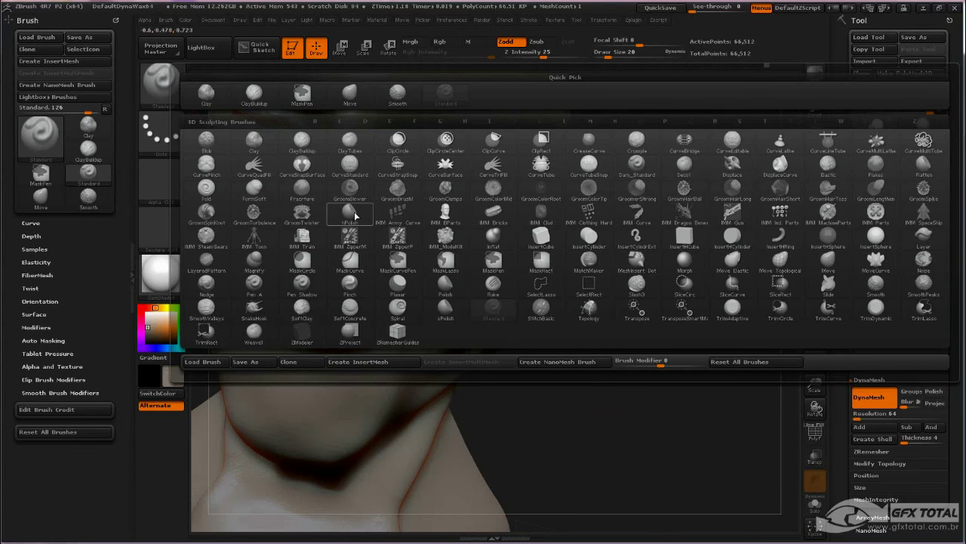
key("s")
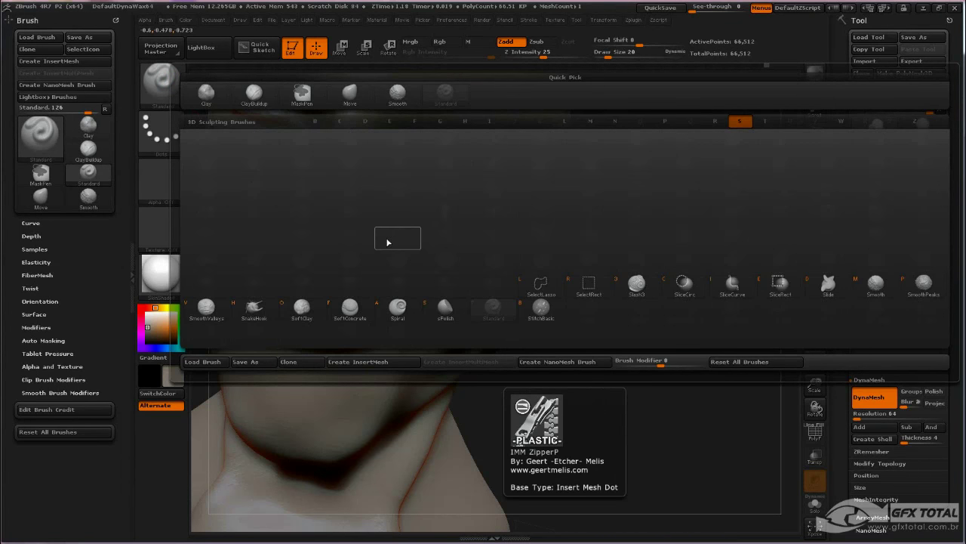
key("f")
left_click(180, 80)
key("f")
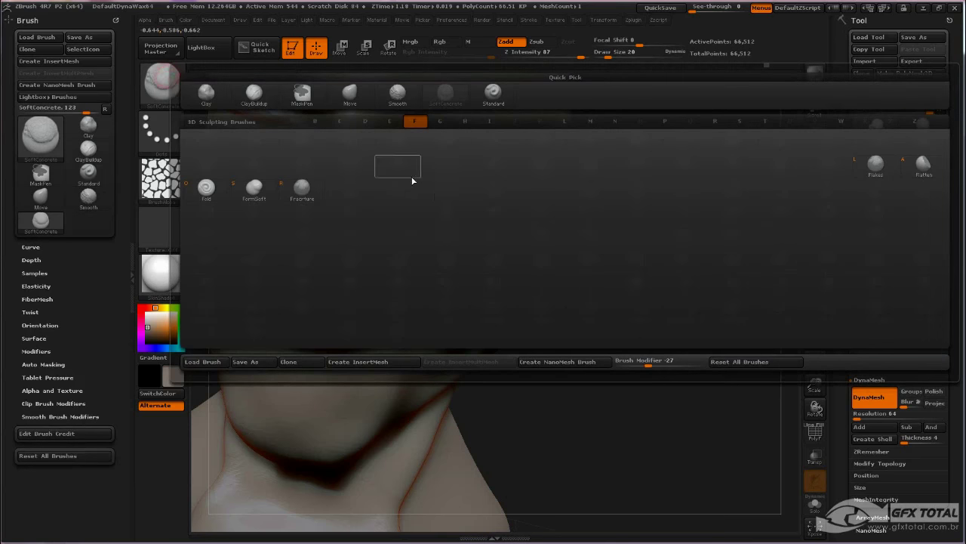
left_click(920, 168)
key("space")
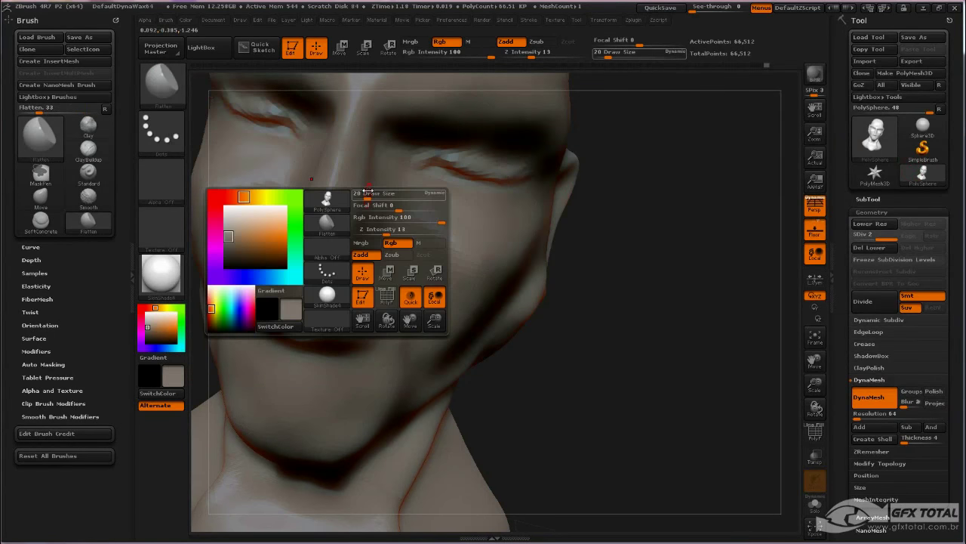
left_click_drag(368, 194, 380, 194)
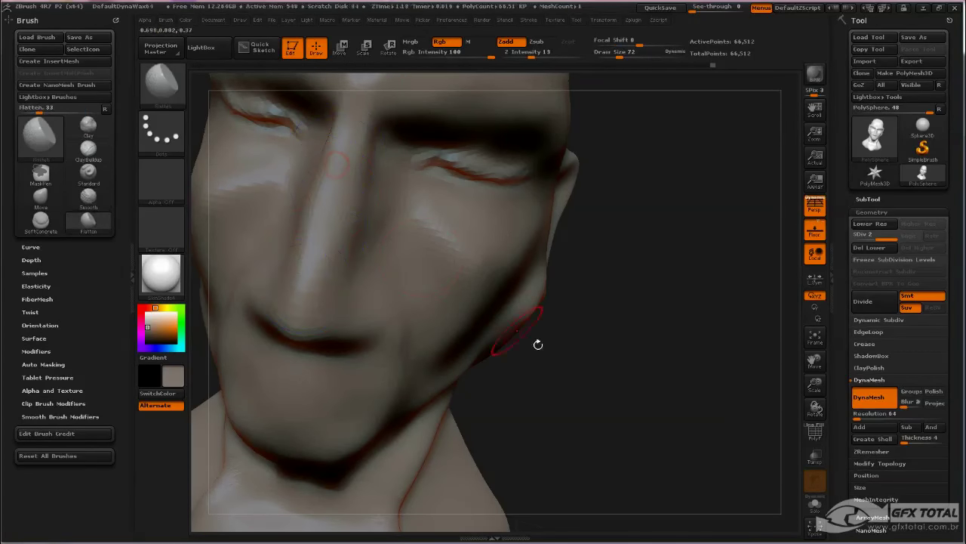
mouse_move(537, 341)
left_mouse_down()
mouse_move(647, 402)
mouse_move(626, 351)
mouse_move(674, 350)
mouse_move(657, 307)
mouse_move(712, 276)
mouse_move(759, 268)
mouse_move(479, 312)
left_mouse_up()
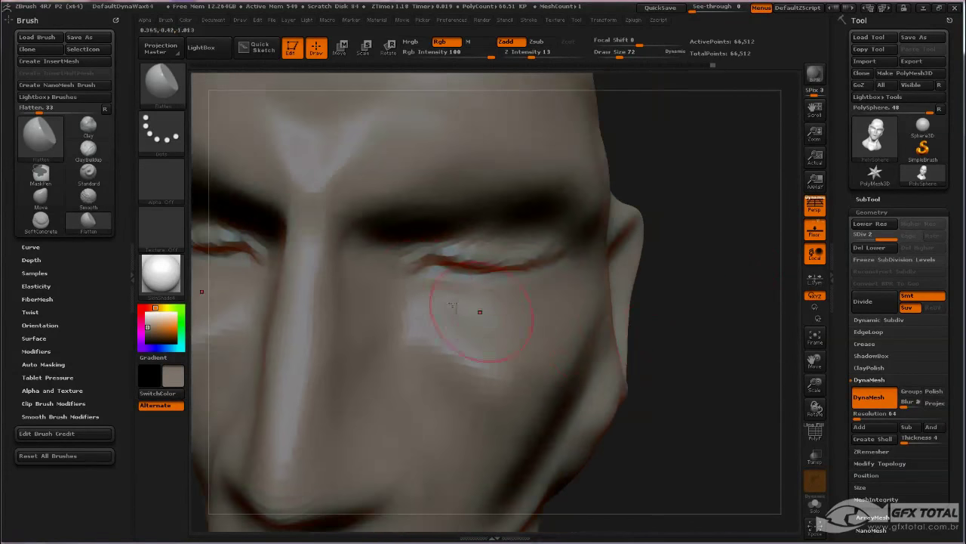
Select the Standard brush, set the draw size to 32 and build up the nostril wing at the side of the nose tip
key("b")
key("s")
key("t")
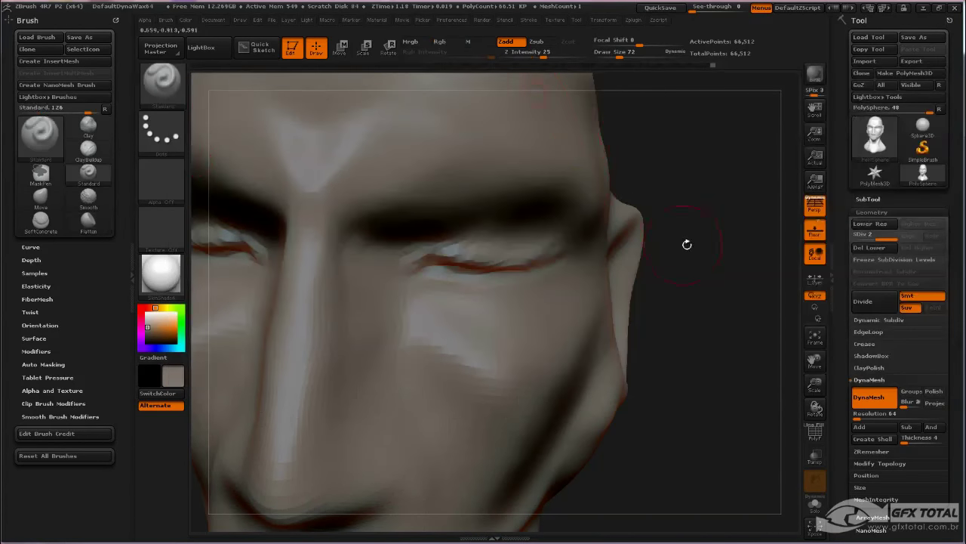
mouse_move(688, 245)
left_mouse_down()
mouse_move(720, 189)
mouse_move(697, 190)
left_mouse_up()
key("space")
left_click_drag(446, 261, 441, 261)
mouse_move(676, 251)
left_mouse_down()
mouse_move(702, 181)
mouse_move(580, 219)
left_mouse_up()
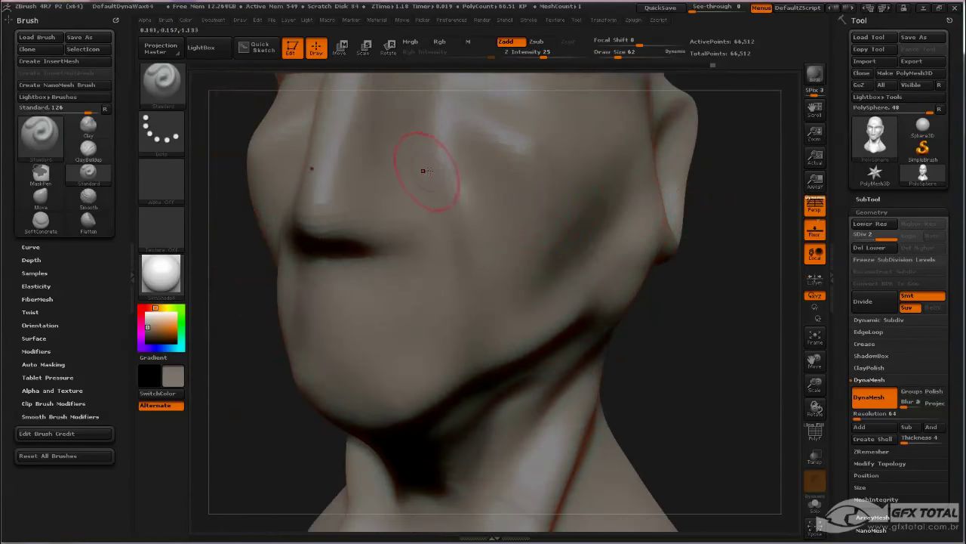
key("space")
left_click_drag(432, 171, 427, 171)
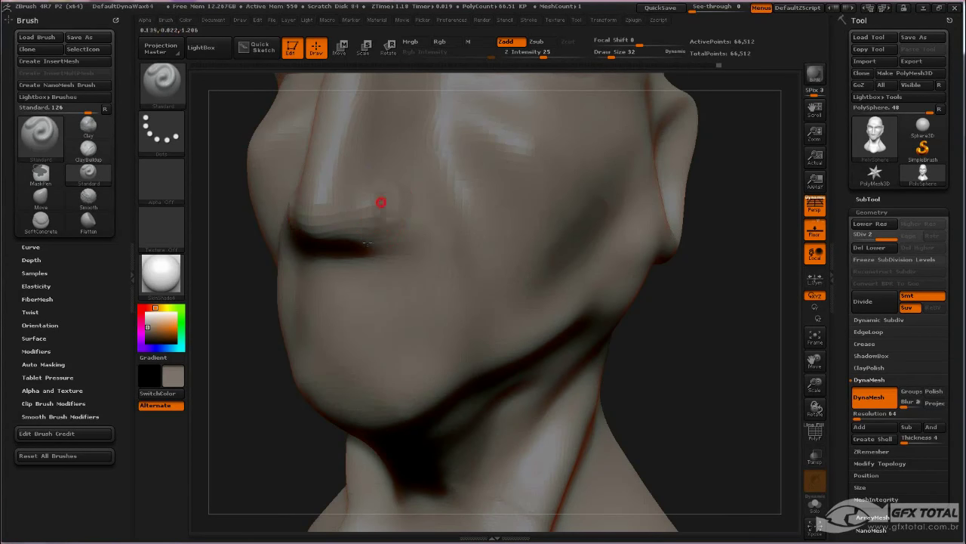
left_click_drag(398, 212, 357, 209)
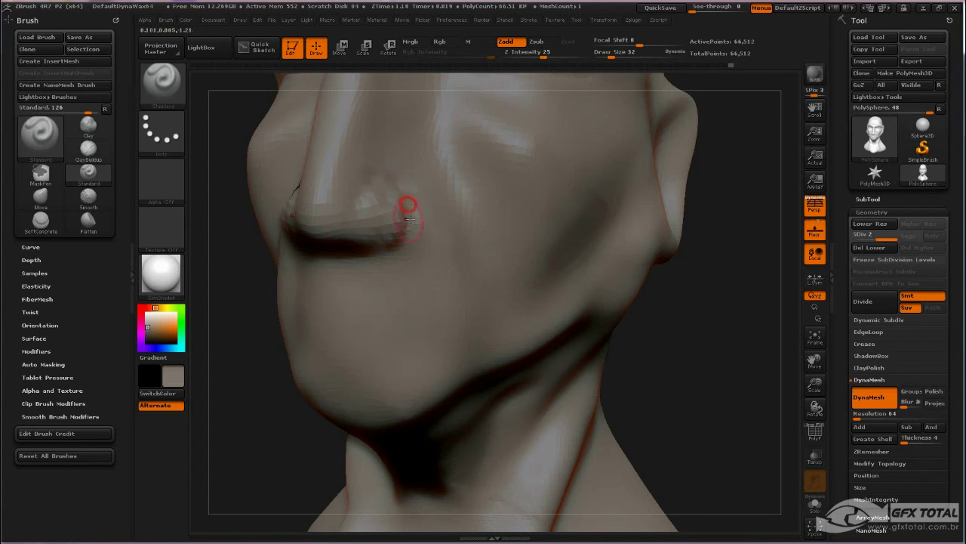
Sculpt the crease behind the nostril wing and build up the adjoining cheek surface
left_click_drag(741, 342, 475, 309)
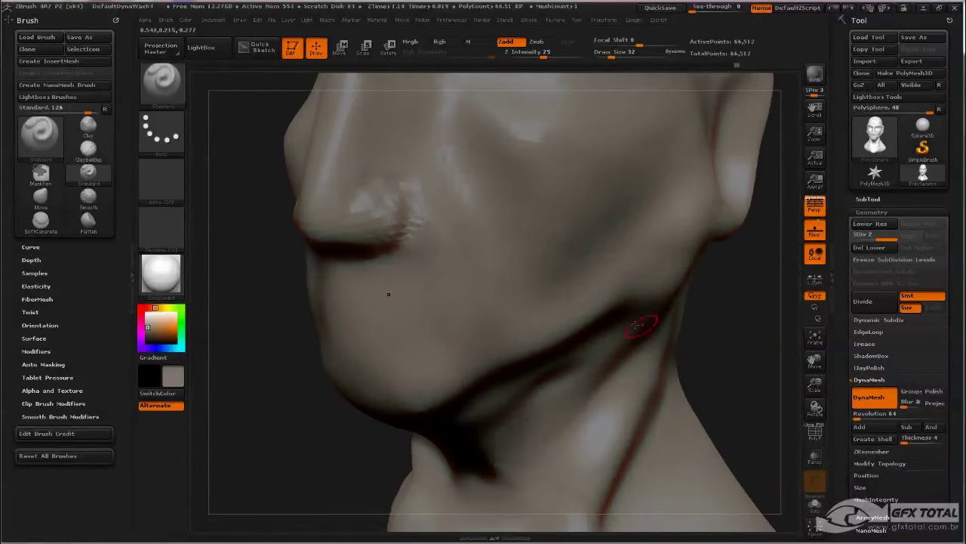
mouse_move(405, 219)
left_mouse_down()
mouse_move(413, 196)
mouse_move(409, 209)
left_mouse_up()
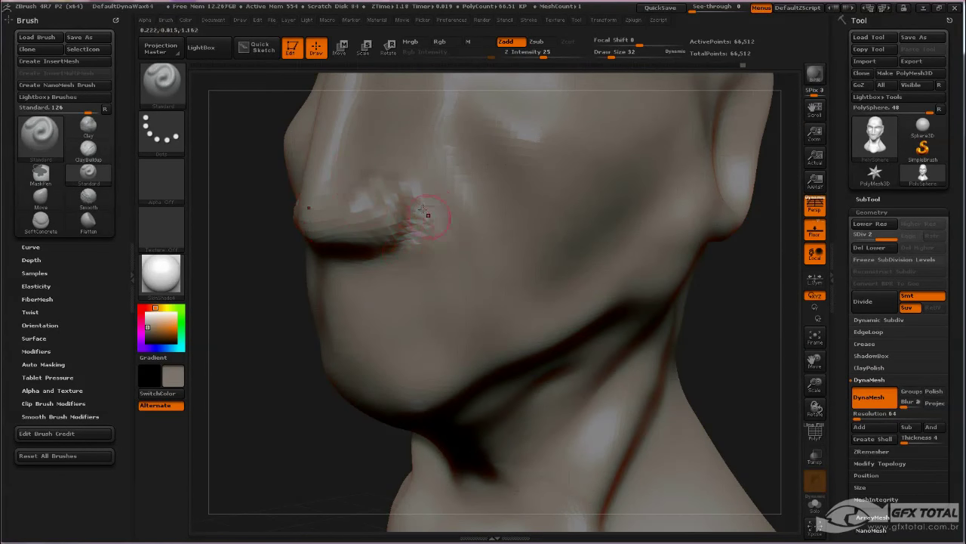
left_click_drag(415, 199, 400, 201)
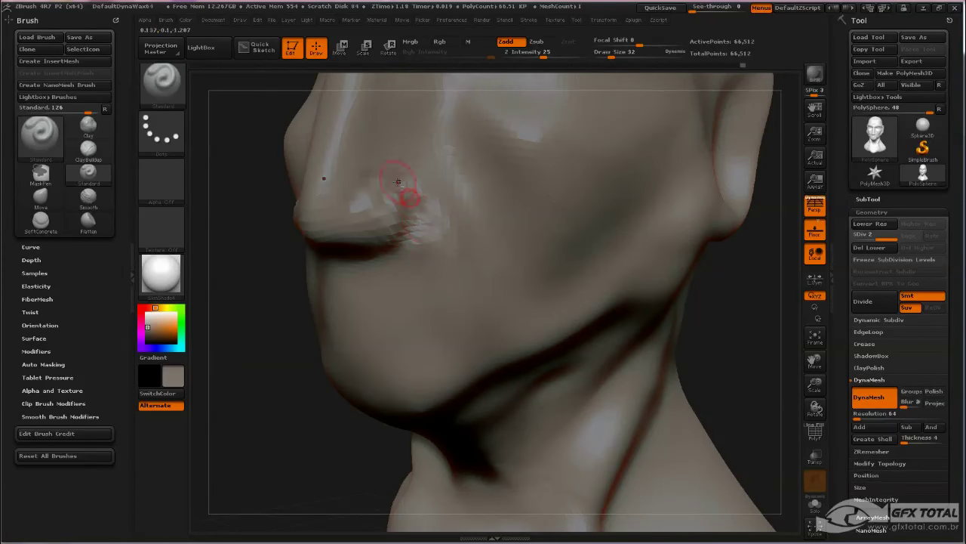
mouse_move(250, 280)
left_mouse_down()
mouse_move(267, 258)
mouse_move(242, 367)
mouse_move(317, 302)
left_mouse_up()
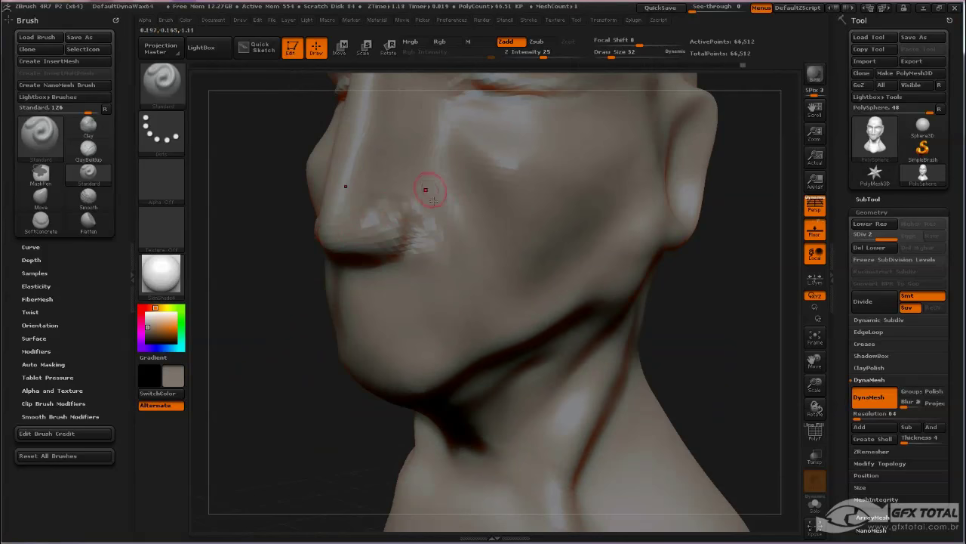
Set the Standard brush's draw size to 62, then sculpt and smooth the cheek surface beside the nostril
left_click_drag(241, 337, 257, 332)
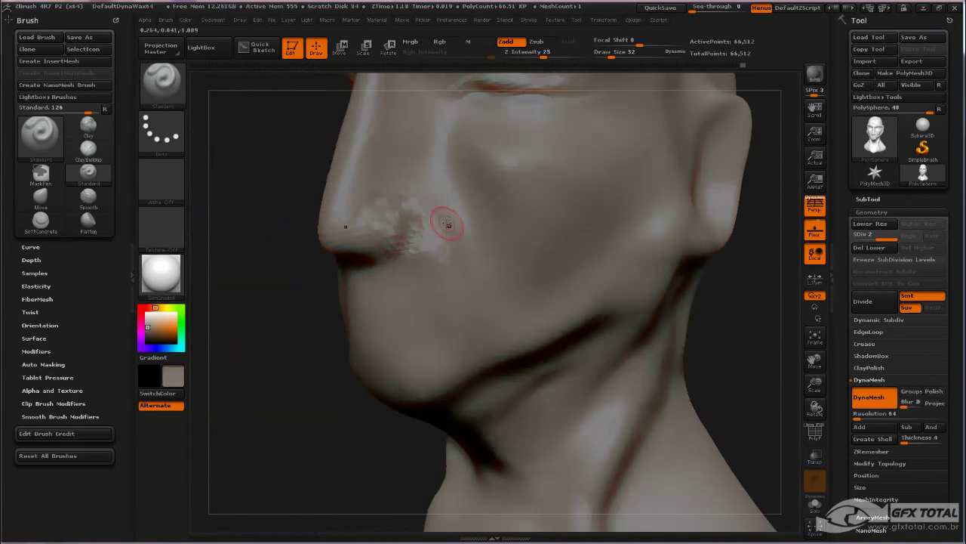
key("space")
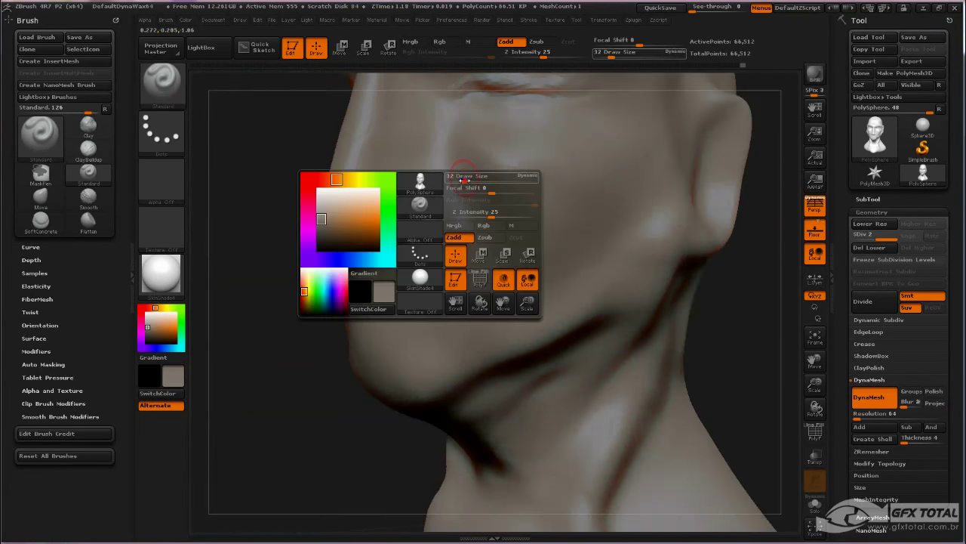
left_click_drag(460, 179, 474, 246)
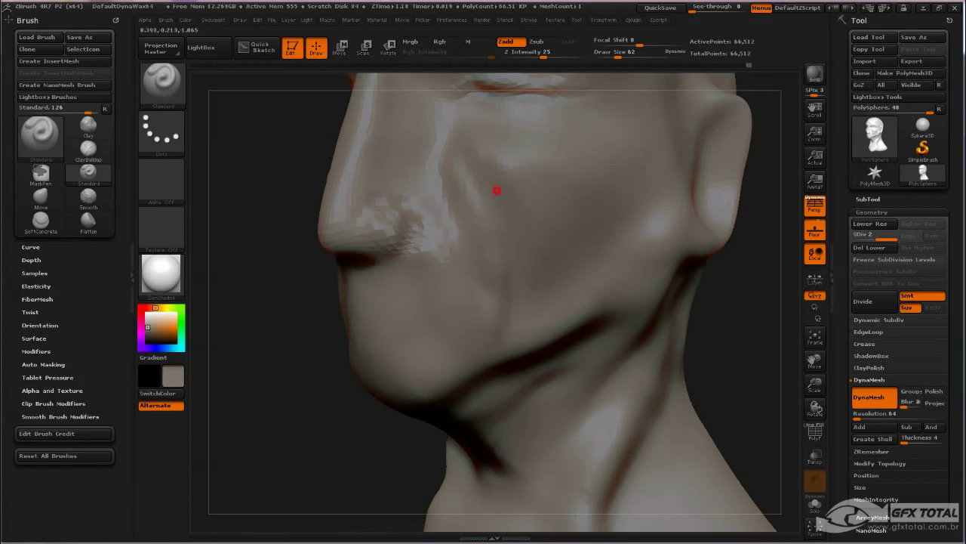
key("shift")
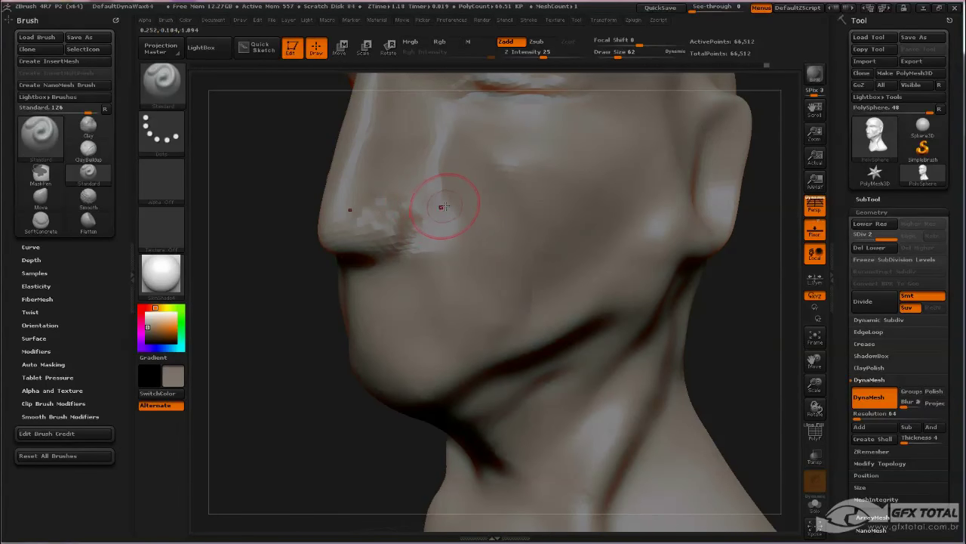
Set the draw size to 26, sculpt the fold running from beside the nostril down toward the chin, and smooth its lower part
key("space")
mouse_move(443, 206)
left_mouse_down()
mouse_move(435, 206)
mouse_move(467, 287)
left_mouse_up()
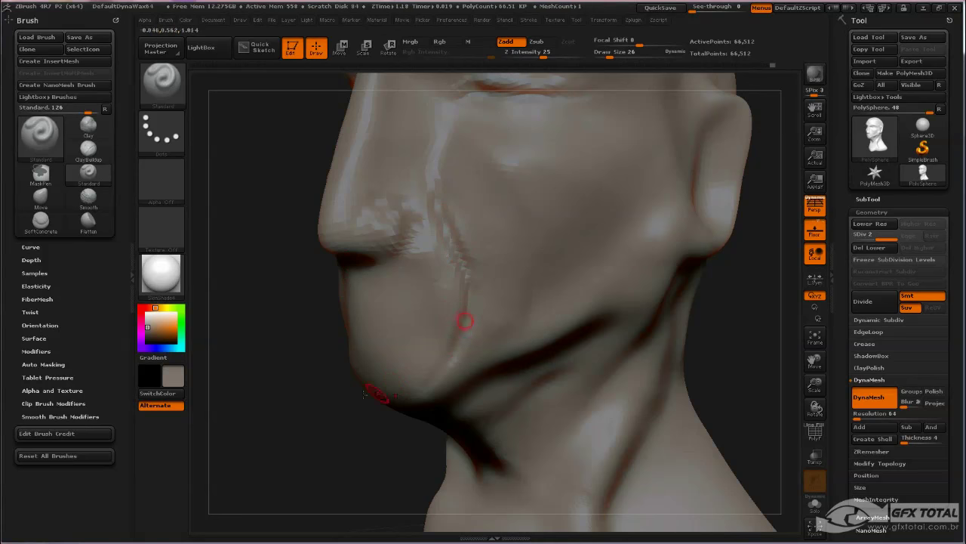
left_click_drag(319, 390, 451, 374)
right_click_drag(604, 347, 392, 210)
right_click_drag(554, 339, 321, 214)
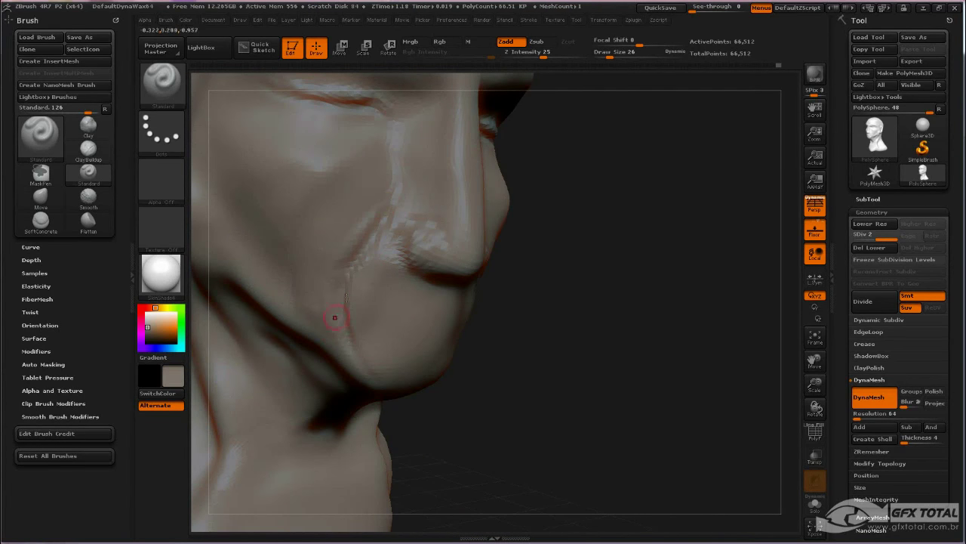
key("shift")
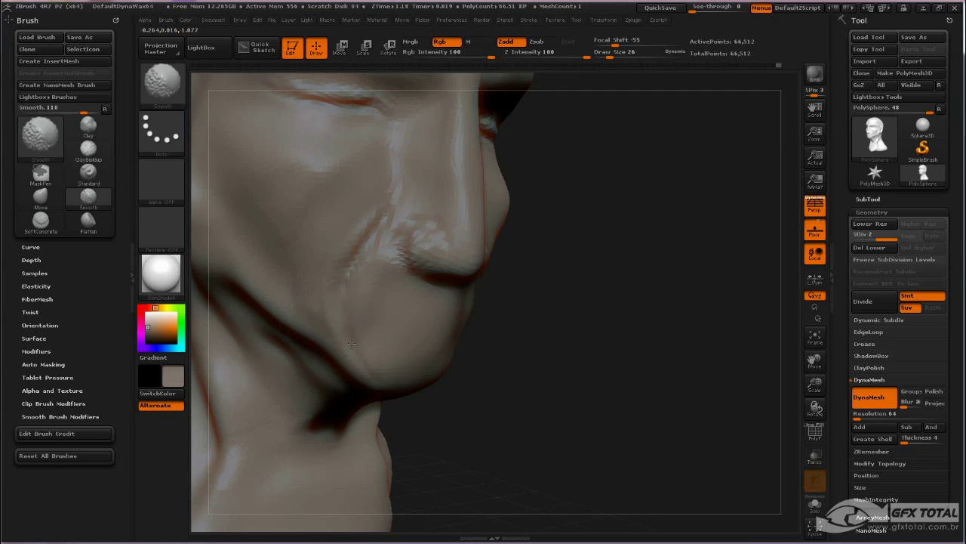
Carve the horizontal mouth line below the nose and build up the lower lip beneath it
mouse_move(574, 297)
left_mouse_down()
mouse_move(654, 309)
mouse_move(666, 363)
left_mouse_up()
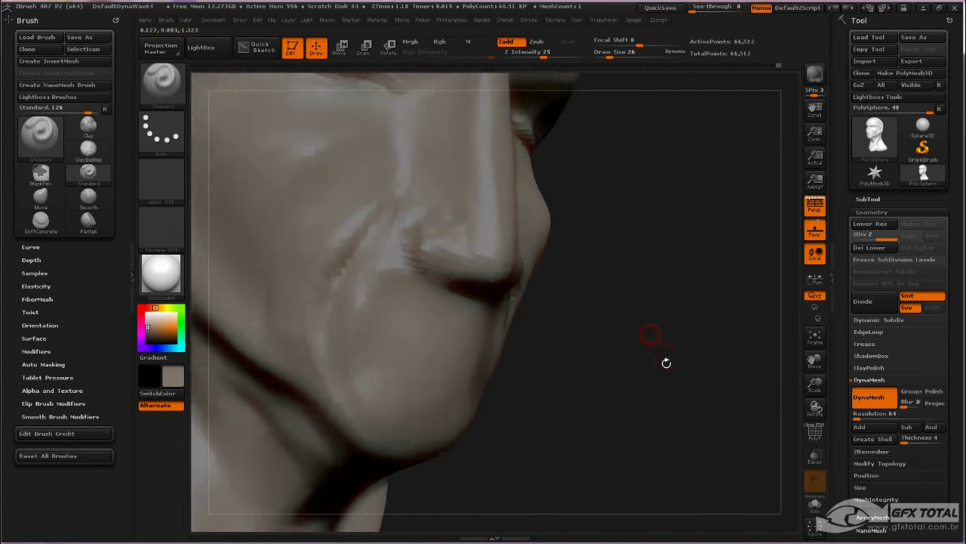
mouse_move(666, 363)
right_mouse_down()
mouse_move(686, 395)
mouse_move(655, 325)
right_mouse_up()
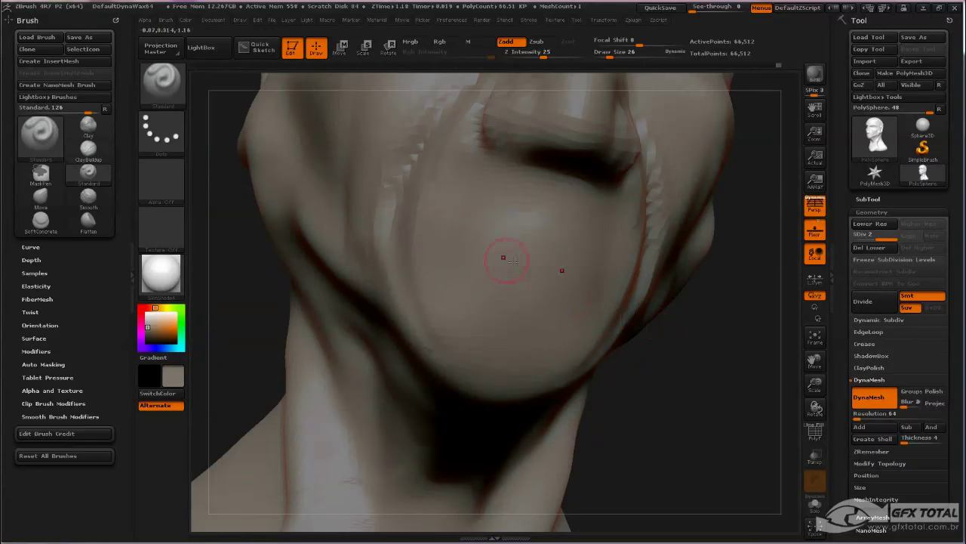
left_click_drag(528, 253, 497, 259)
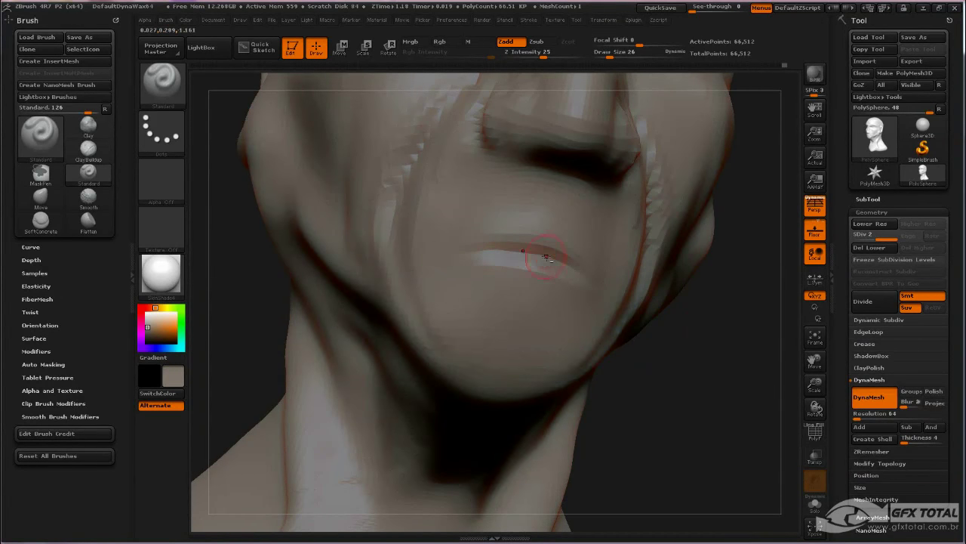
left_click_drag(522, 261, 453, 260)
left_click_drag(525, 255, 453, 261)
mouse_move(706, 383)
left_mouse_down()
mouse_move(736, 364)
mouse_move(755, 272)
mouse_move(755, 298)
mouse_move(637, 421)
left_mouse_up()
mouse_move(634, 306)
left_mouse_down()
mouse_move(705, 349)
mouse_move(685, 354)
mouse_move(702, 306)
mouse_move(740, 302)
mouse_move(701, 315)
mouse_move(748, 311)
left_mouse_up()
left_click_drag(544, 324, 587, 335, "shift")
Select the Move brush at draw size 539 and reshape the forehead, crown, back of the skull and nape in profile
mouse_move(344, 379)
left_mouse_down()
mouse_move(337, 416)
mouse_move(359, 331)
left_mouse_up()
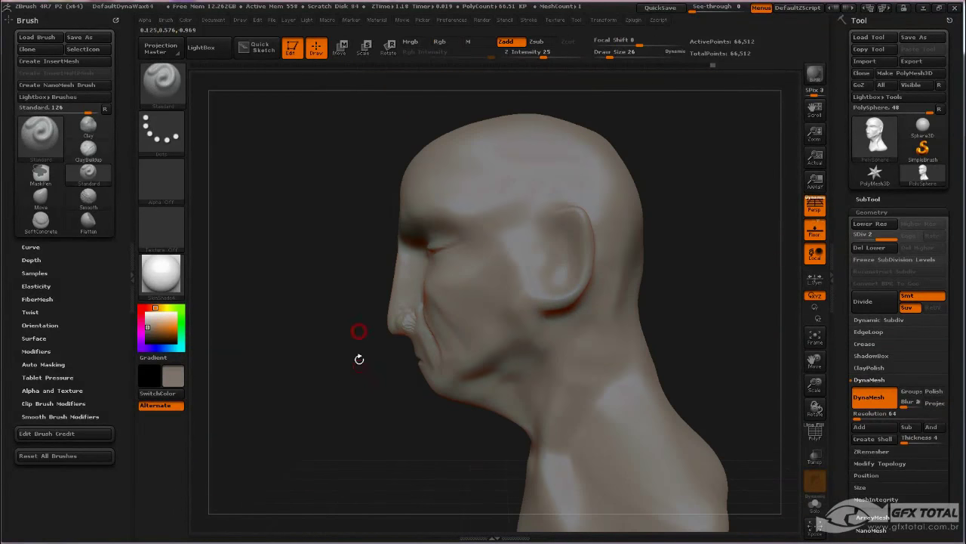
left_click(162, 82)
left_click(397, 94)
key("space")
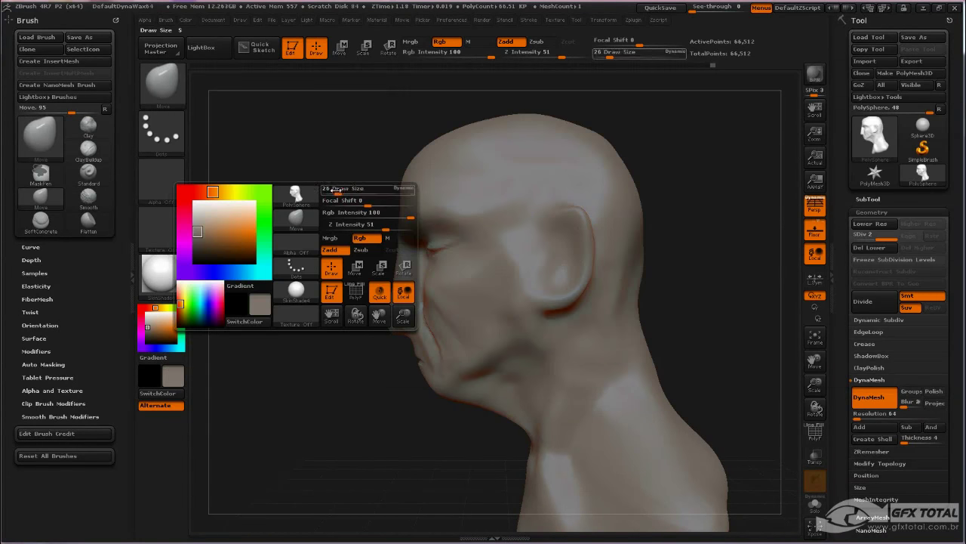
left_click_drag(340, 190, 388, 194)
left_click_drag(420, 152, 446, 156)
left_click_drag(568, 153, 574, 160)
left_click_drag(616, 174, 622, 183)
left_click_drag(634, 247, 643, 252)
left_click_drag(638, 340, 647, 342)
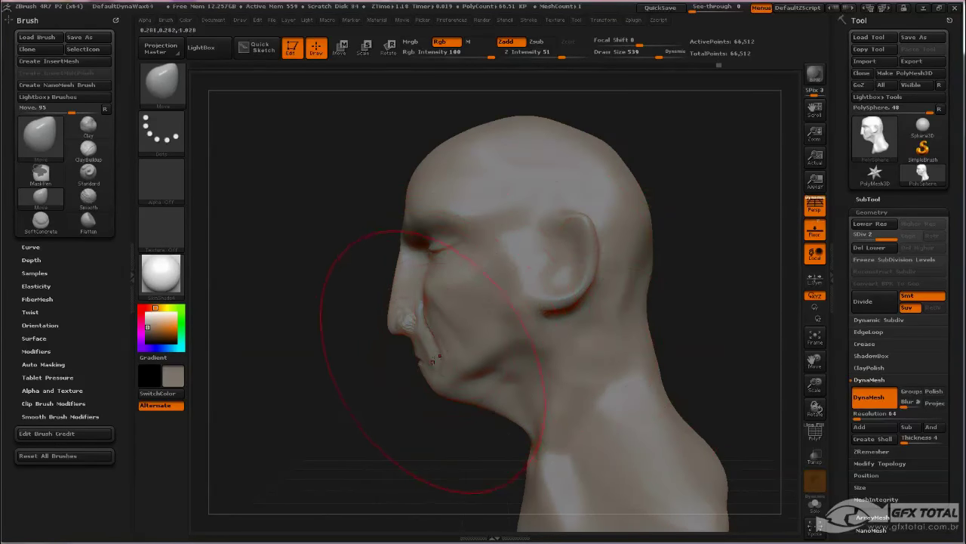
Reduce the Move brush's draw size to 283 and reshape the mouth area and nose tip in profile
key("space")
mouse_move(448, 362)
left_mouse_down()
mouse_move(439, 362)
mouse_move(447, 399)
mouse_move(436, 362)
left_mouse_up()
key("space")
key("space")
left_click_drag(407, 326, 397, 327)
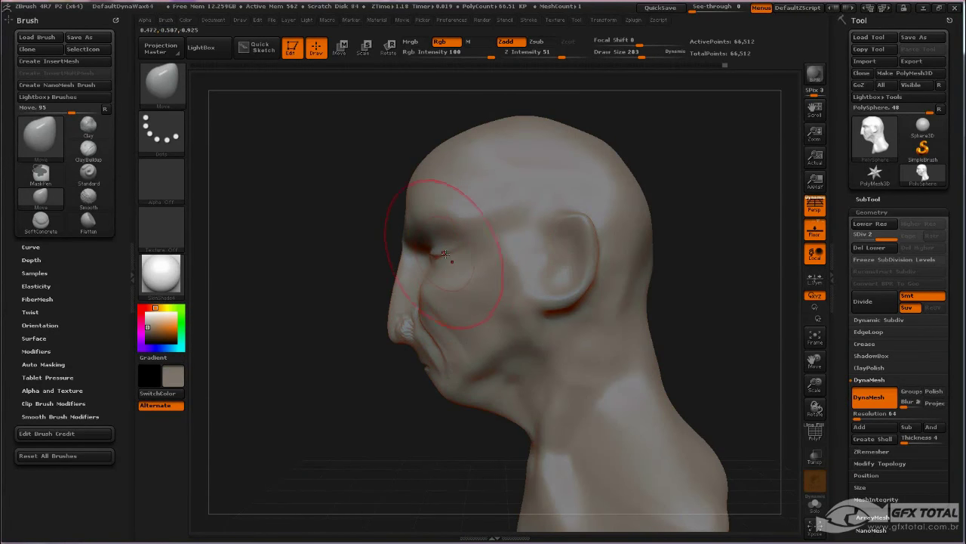
Set the Move brush's draw size to 186 and shift the closed eye area toward the nose
mouse_move(311, 257)
left_mouse_down()
mouse_move(593, 271)
mouse_move(374, 257)
left_mouse_up()
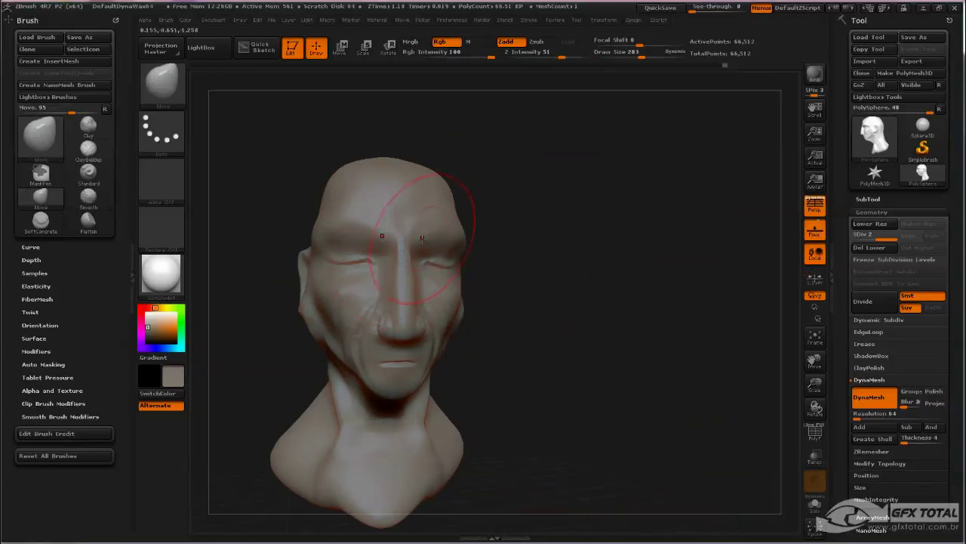
mouse_move(459, 231)
left_mouse_down()
mouse_move(550, 276)
mouse_move(614, 261)
mouse_move(604, 298)
left_mouse_up()
key("space")
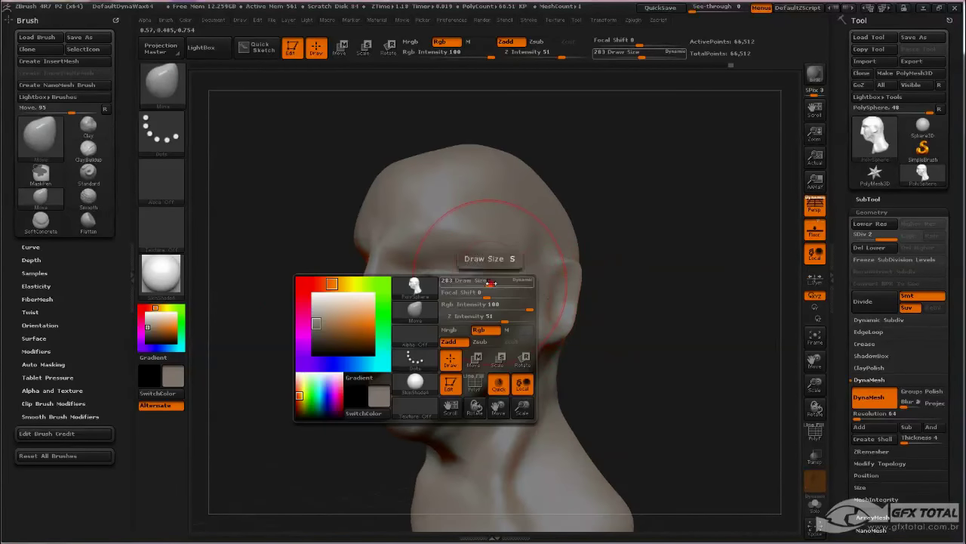
left_click_drag(491, 283, 482, 284)
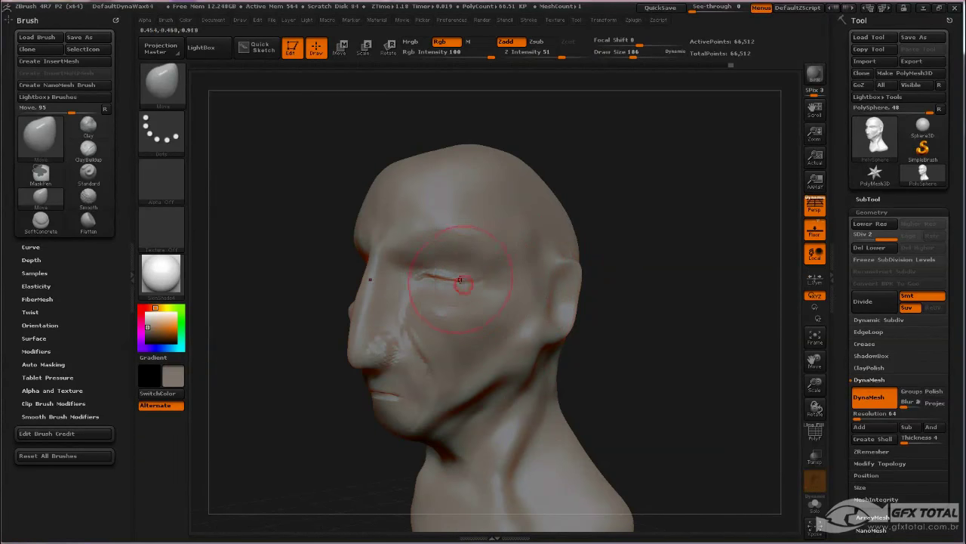
left_click_drag(438, 289, 421, 287)
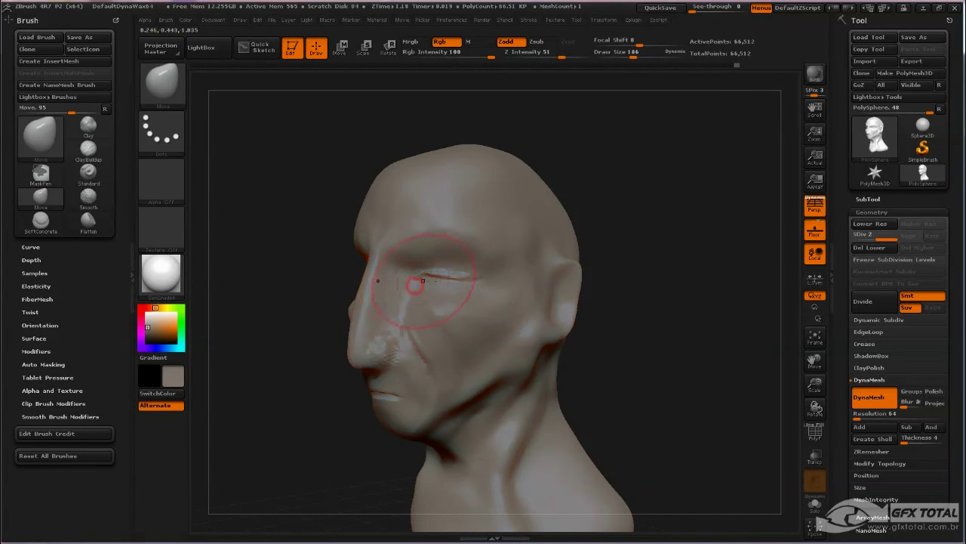
Reshape the cheek behind the mouth fold and the lower jaw with the Move brush
left_click_drag(659, 254, 746, 284)
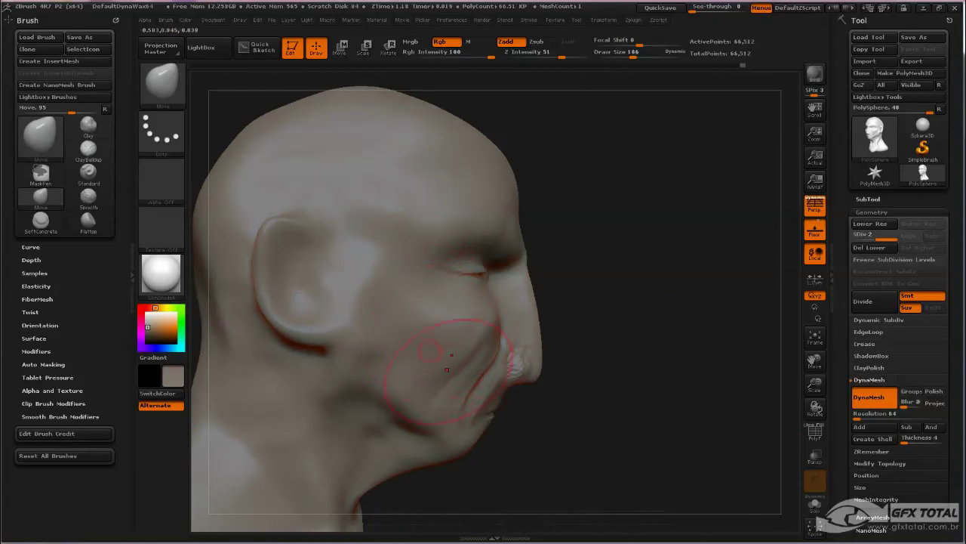
left_click_drag(466, 375, 451, 370)
mouse_move(604, 327)
left_mouse_down()
mouse_move(653, 295)
mouse_move(496, 285)
left_mouse_up()
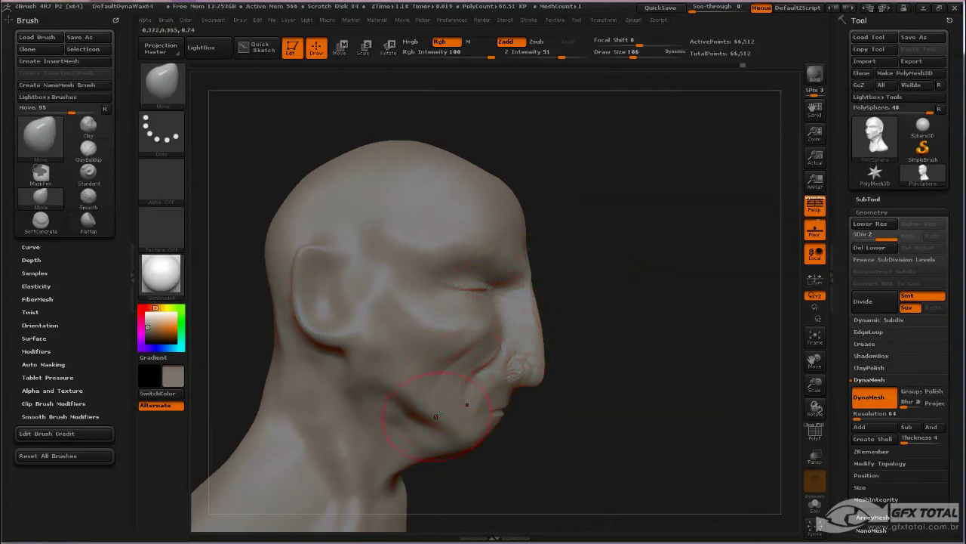
left_click_drag(449, 387, 444, 412)
mouse_move(467, 445)
left_mouse_down()
mouse_move(454, 448)
mouse_move(467, 475)
left_mouse_up()
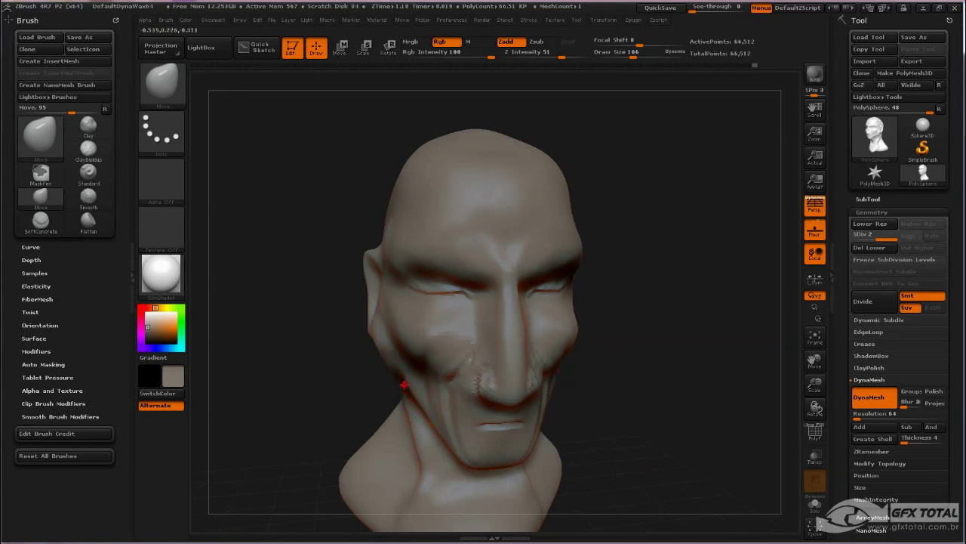
Adjust the side of the jaw below the ear with the Move brush, checking the shape from front and profile
mouse_move(337, 416)
left_mouse_down()
mouse_move(423, 373)
mouse_move(391, 349)
left_mouse_up()
left_click_drag(311, 370, 351, 361)
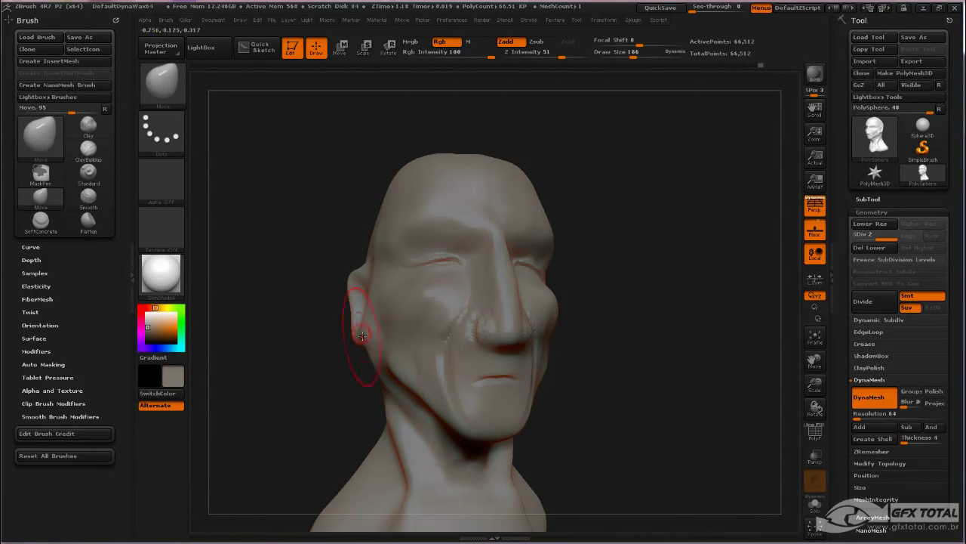
left_click_drag(387, 332, 376, 329)
left_click_drag(300, 380, 338, 372)
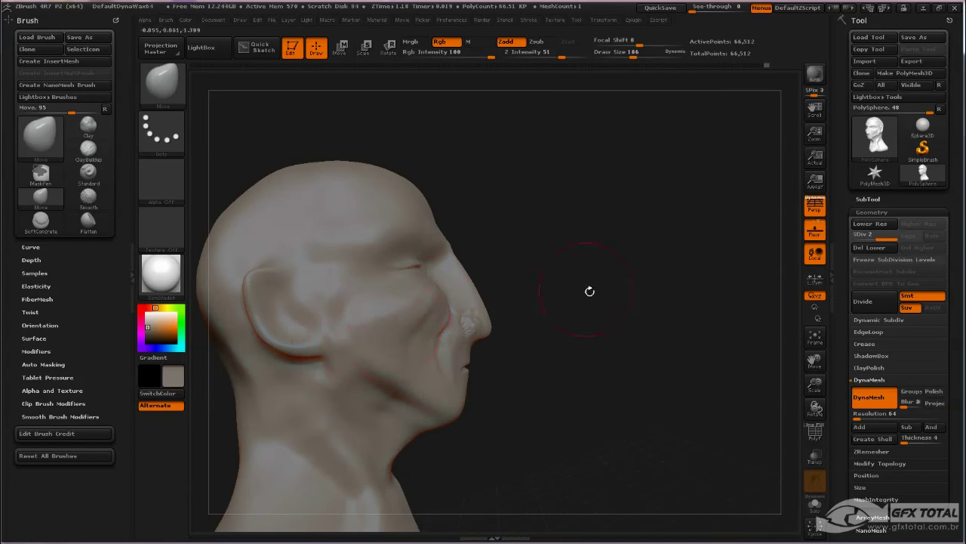
left_click_drag(586, 285, 382, 321)
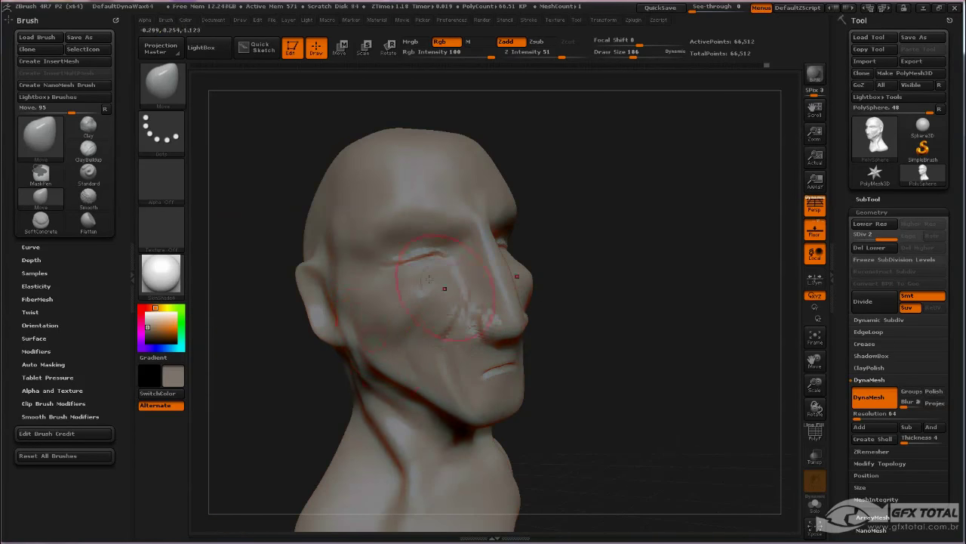
Select the Standard brush and sculpt the cheek hollow, smoothing it down to the jaw with the draw size reduced to 122
left_click(162, 83)
left_click(545, 96)
mouse_move(539, 188)
left_mouse_down()
mouse_move(617, 274)
mouse_move(613, 233)
left_mouse_up()
left_click_drag(331, 281, 412, 306)
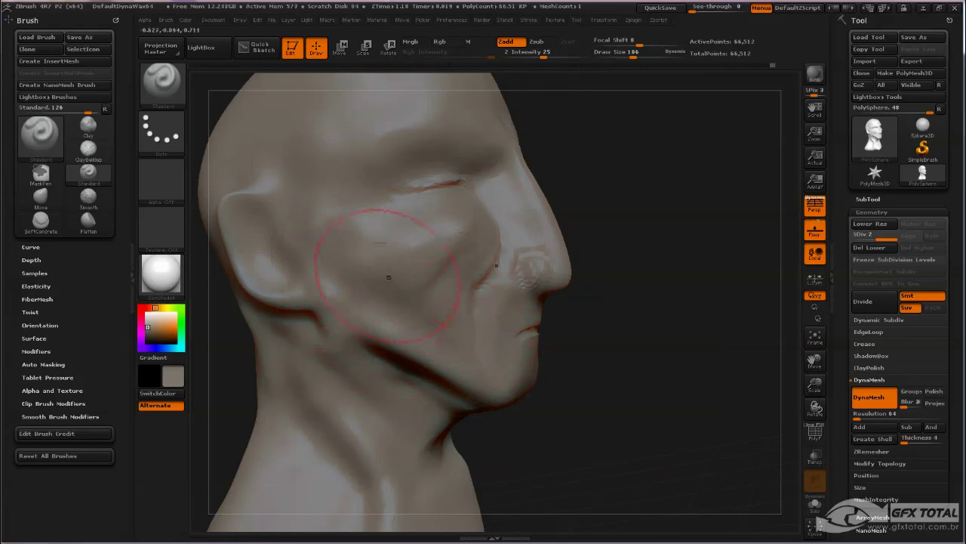
left_click_drag(427, 278, 457, 255, "shift")
key("space")
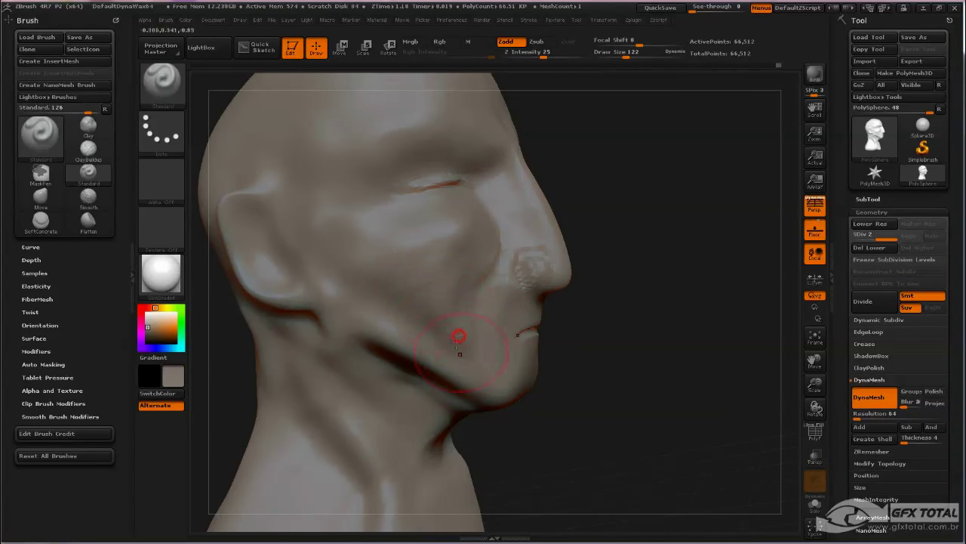
left_click_drag(450, 333, 444, 314, "shift")
Set the draw size to 39, then sculpt and smooth the crease between the nose and cheek below the eye
mouse_move(695, 336)
left_mouse_down()
mouse_move(611, 345)
mouse_move(735, 304)
mouse_move(625, 337)
mouse_move(721, 331)
left_mouse_up()
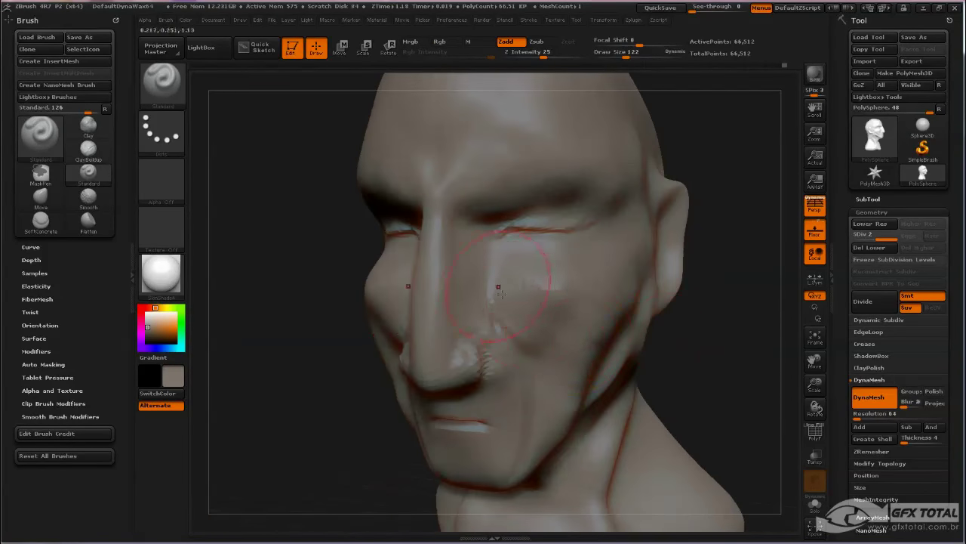
key("space")
left_click_drag(518, 289, 508, 290)
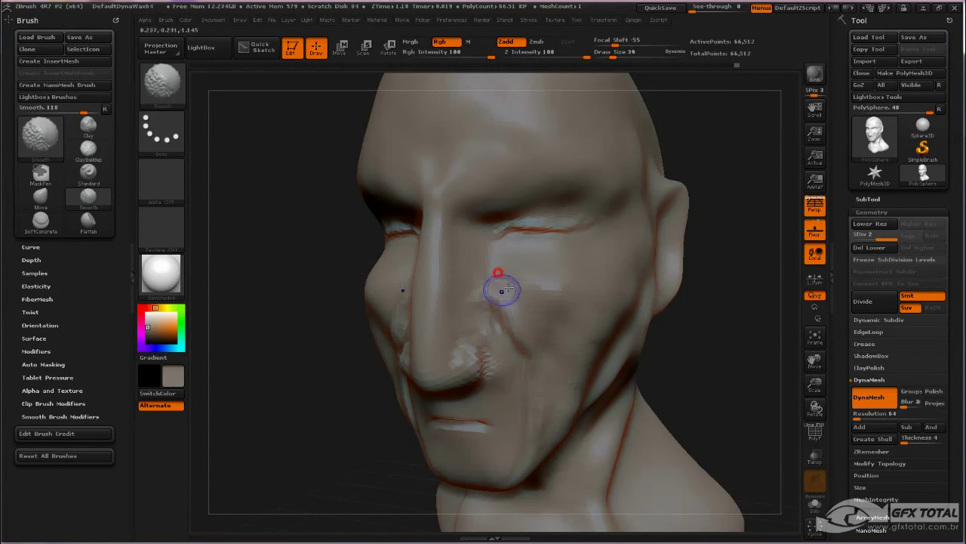
Mask the closed eyes and the area beneath them, then invert the mask so only the eye areas stay editable
left_click_drag(727, 267, 754, 267)
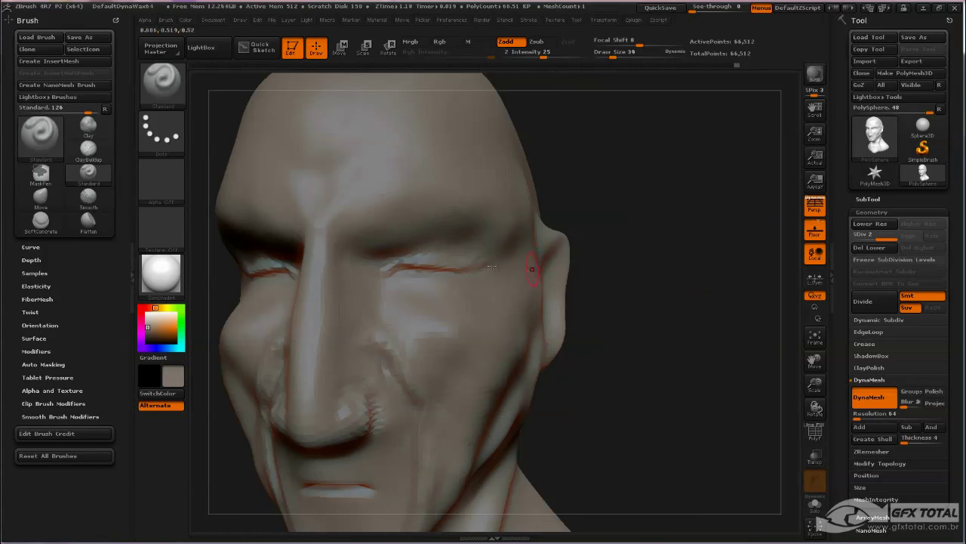
key("ctrl")
mouse_move(465, 259)
left_mouse_down("ctrl")
mouse_move(391, 261)
mouse_move(394, 300)
mouse_move(421, 309)
mouse_move(460, 291)
mouse_move(468, 253)
mouse_move(400, 265)
mouse_move(450, 273)
mouse_move(411, 274)
mouse_move(439, 297)
left_mouse_up("ctrl")
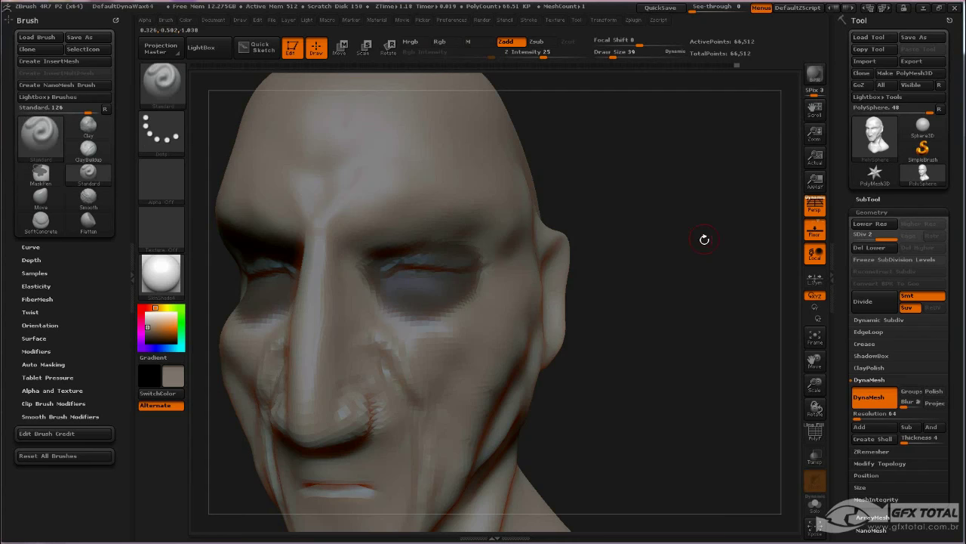
left_click_drag(703, 237, 682, 207)
left_click(710, 204, "ctrl")
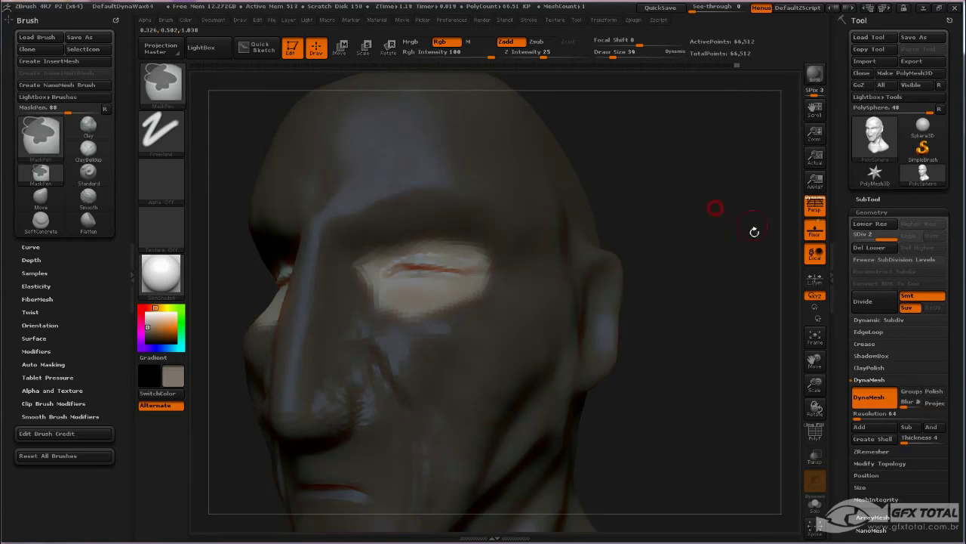
left_click_drag(746, 222, 745, 224)
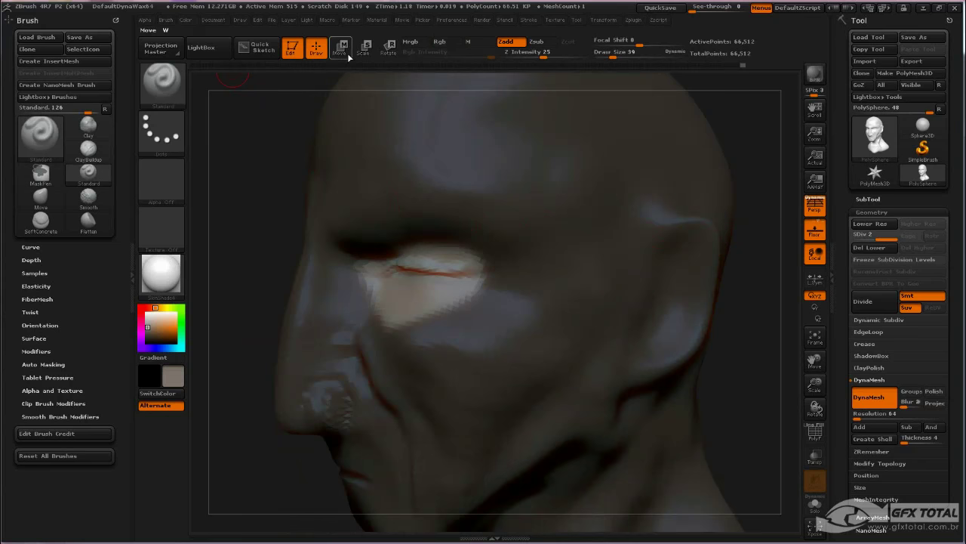
Select the Move brush at draw size 116 and reshape the unmasked area below the lower eyelid
left_click(175, 89)
left_click(398, 92)
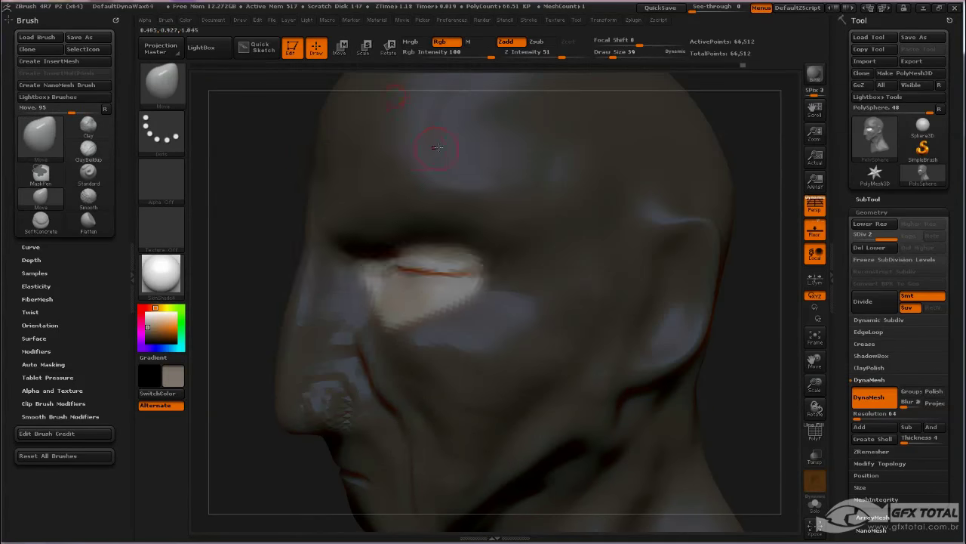
key("space")
left_click_drag(393, 337, 405, 338)
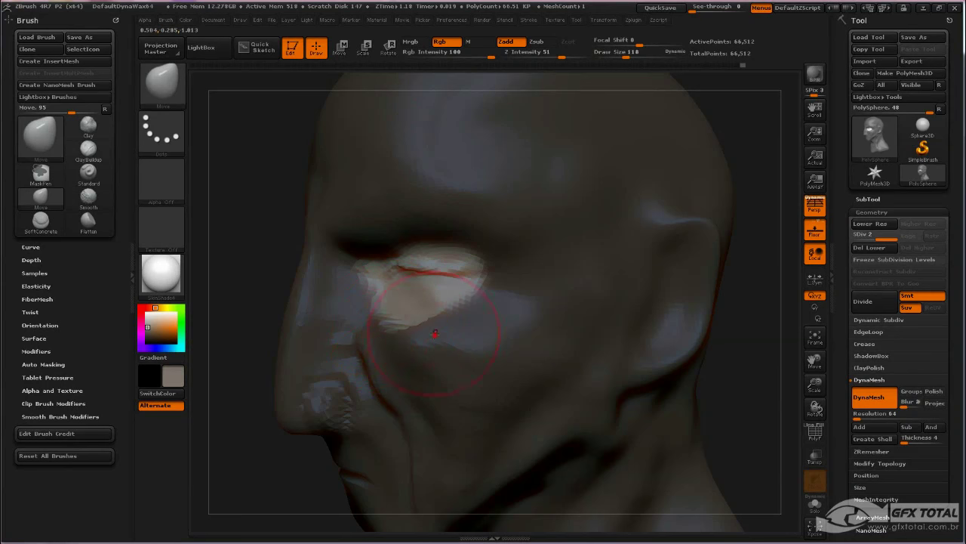
left_click_drag(450, 319, 446, 322)
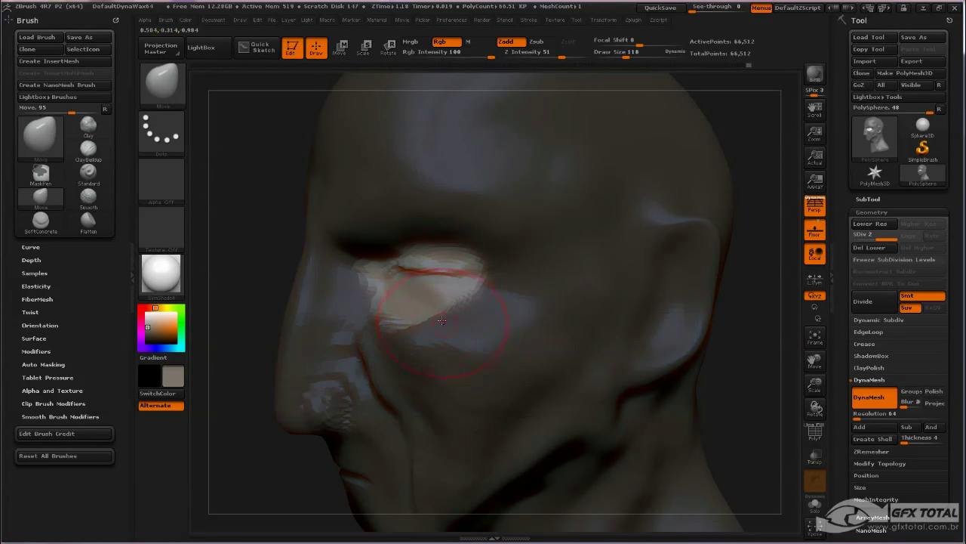
Set the Move draw size to 101, adjust the unmasked area below the eye, clear the mask and smooth the surrounding cheek
left_click_drag(236, 295, 319, 269)
key("space")
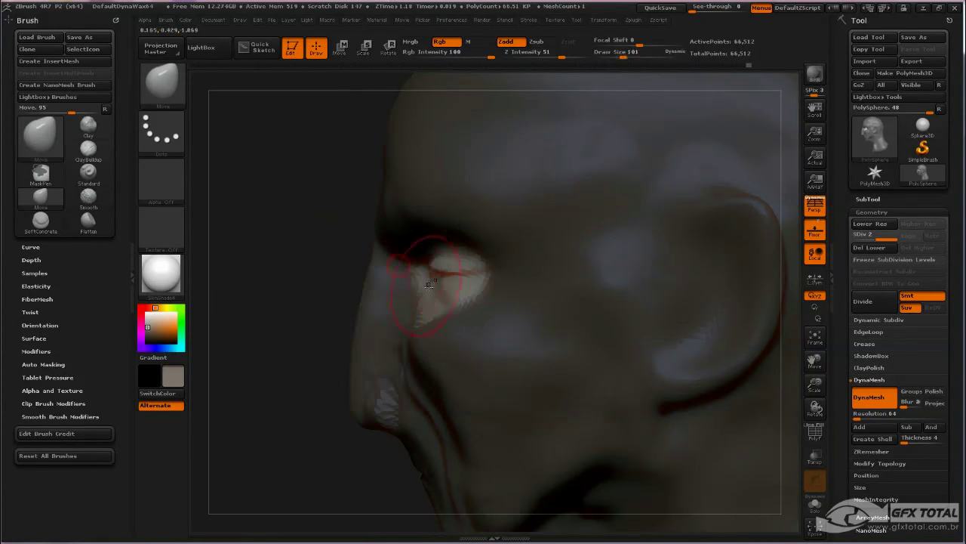
left_click_drag(434, 295, 431, 295)
left_click_drag(271, 253, 591, 321, "ctrl")
left_click_drag(471, 330, 508, 325, "shift")
mouse_move(615, 360)
left_mouse_down()
mouse_move(601, 338)
mouse_move(623, 362)
mouse_move(668, 368)
left_mouse_up()
Select the Standard brush at draw size 39, then sculpt and smooth wrinkle folds below the lower eyelid
left_click(163, 93)
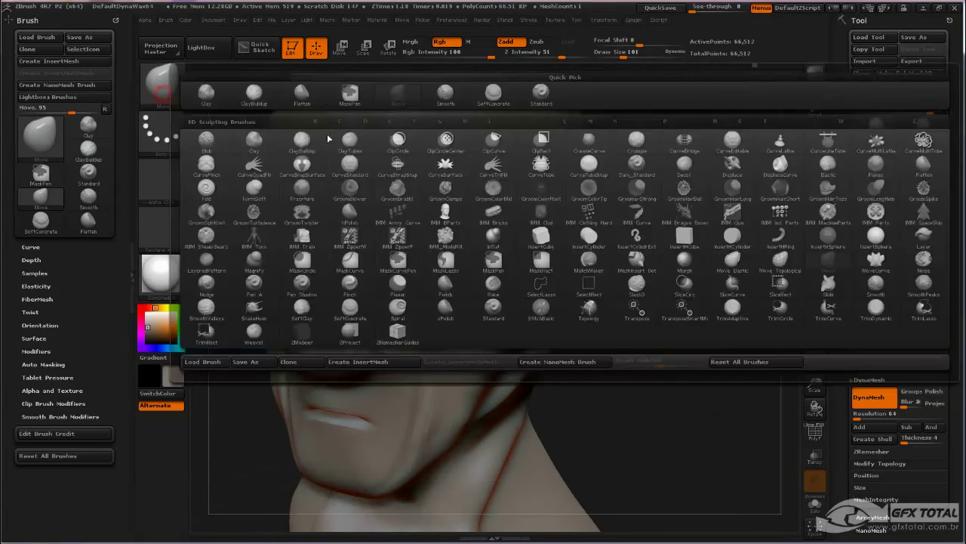
left_click(537, 99)
mouse_move(654, 280)
left_mouse_down()
mouse_move(692, 320)
mouse_move(674, 338)
left_mouse_up()
key("space")
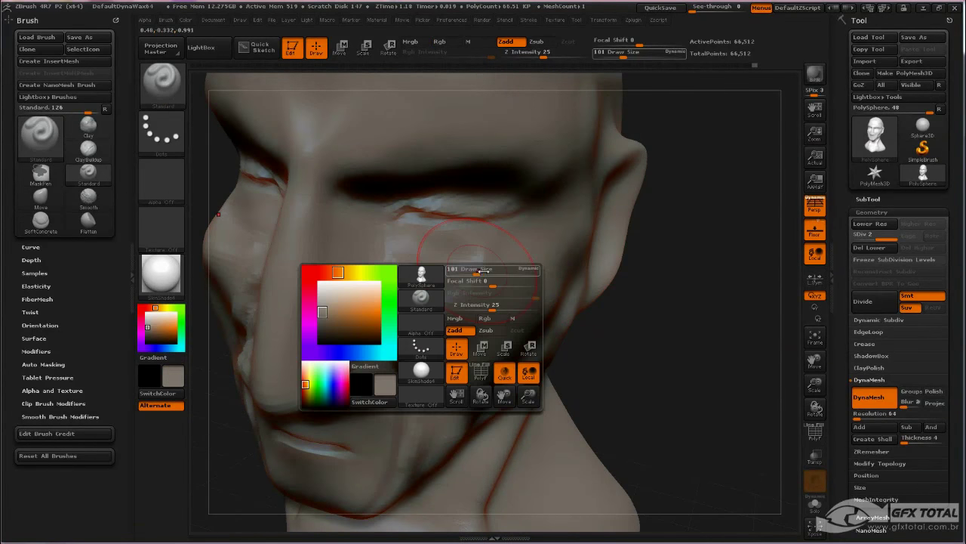
left_click_drag(491, 272, 446, 276)
key("space")
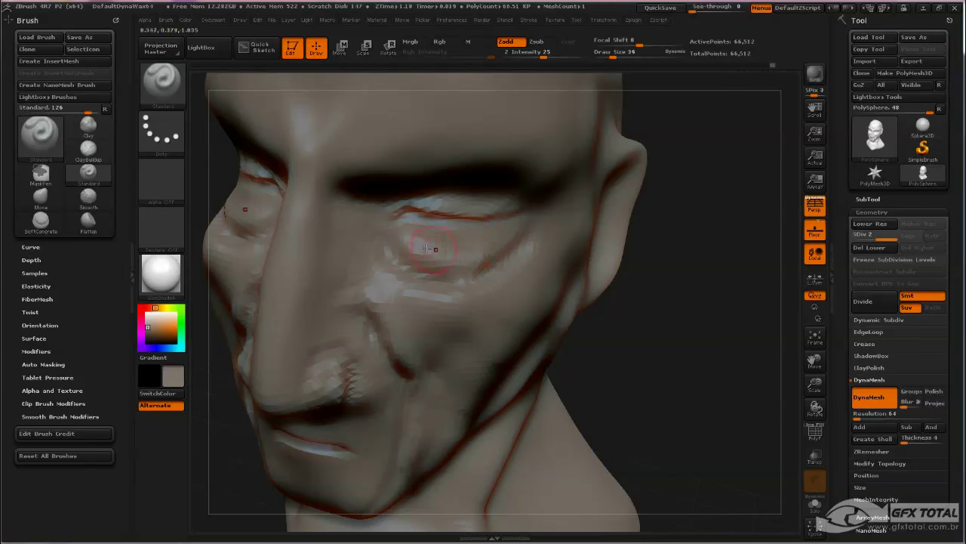
mouse_move(500, 251)
left_mouse_down("shift")
mouse_move(390, 249)
mouse_move(496, 285)
mouse_move(472, 282)
mouse_move(529, 284)
left_mouse_up("shift")
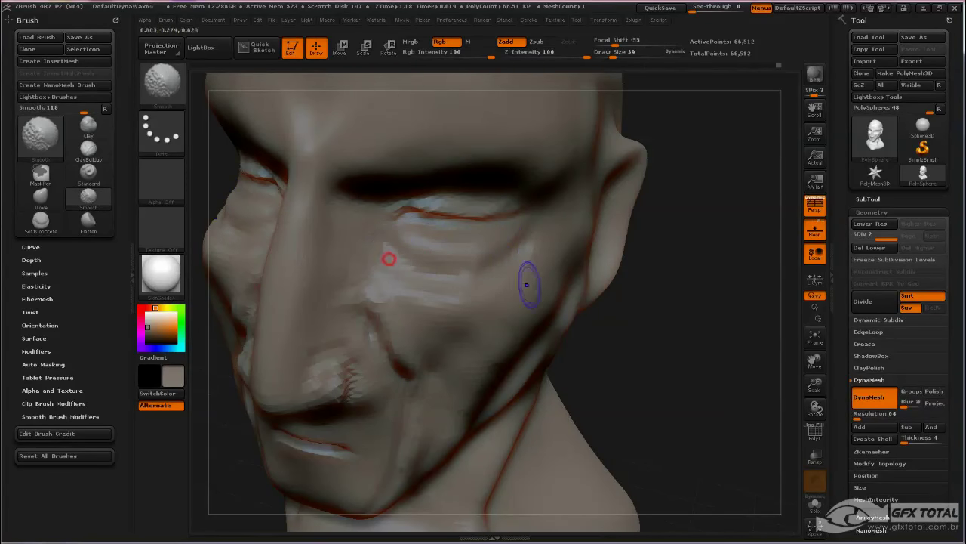
Select the Move brush at draw size 113, reshape the upper cheek below the eye, and smooth it
mouse_move(724, 320)
left_mouse_down()
mouse_move(672, 326)
mouse_move(665, 307)
mouse_move(693, 300)
mouse_move(700, 267)
mouse_move(764, 267)
left_mouse_up()
left_click(170, 83)
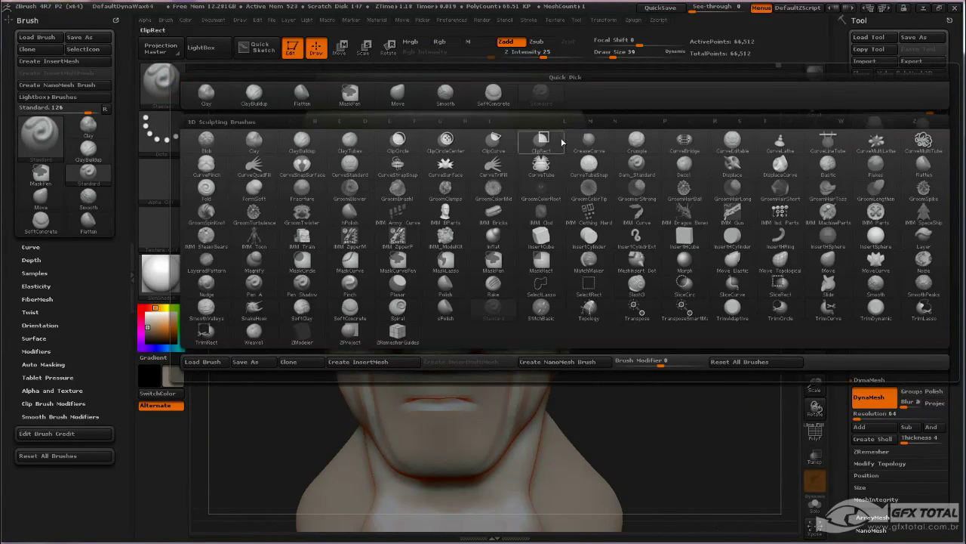
left_click(445, 93)
key("space")
left_click_drag(545, 215, 563, 215)
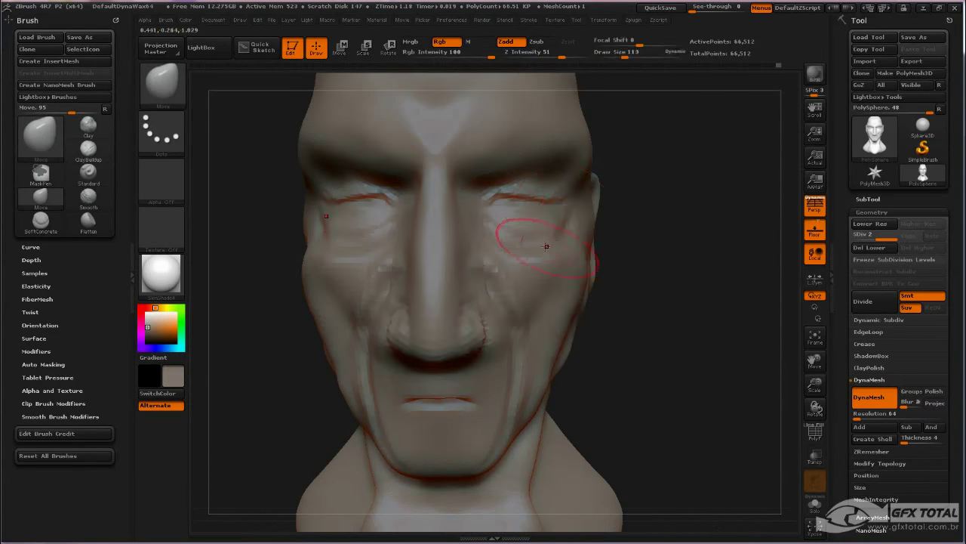
mouse_move(666, 289)
left_mouse_down()
mouse_move(557, 297)
mouse_move(561, 308)
left_mouse_up()
mouse_move(556, 256)
left_mouse_down()
mouse_move(533, 254)
mouse_move(560, 259)
left_mouse_up()
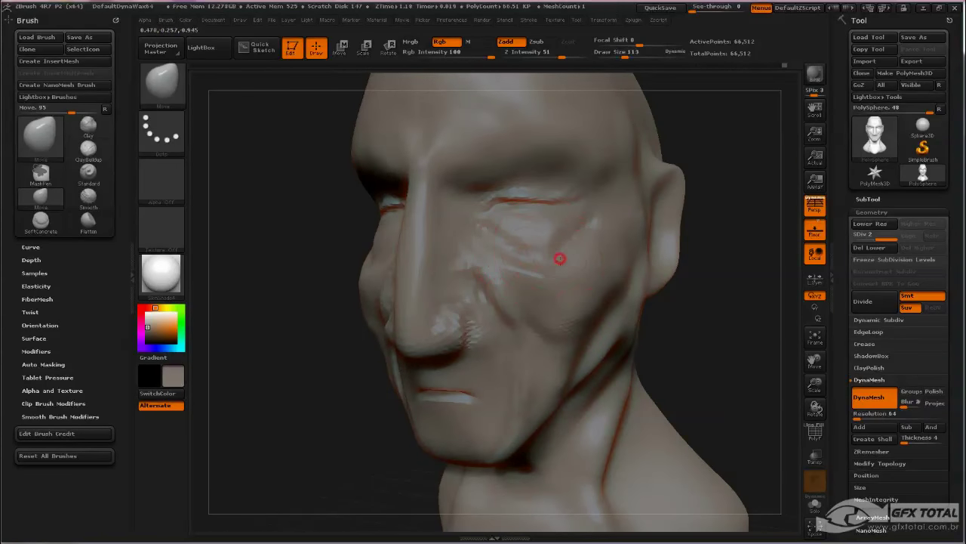
mouse_move(553, 296)
left_mouse_down("shift")
mouse_move(517, 276)
mouse_move(569, 276)
left_mouse_up("shift")
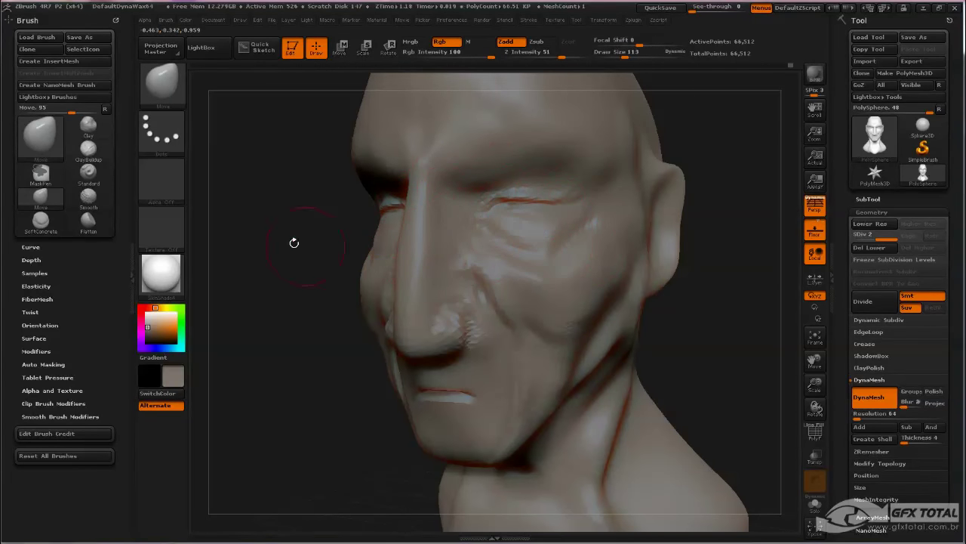
Reduce the Move draw size to 86 and refine the outer cheek contour beside the eye corner
mouse_move(294, 241)
left_mouse_down()
mouse_move(284, 215)
mouse_move(230, 219)
left_mouse_up()
mouse_move(328, 199)
left_mouse_down("alt")
mouse_move(317, 231)
mouse_move(344, 231)
left_mouse_up("alt")
left_click_drag(242, 234, 309, 225)
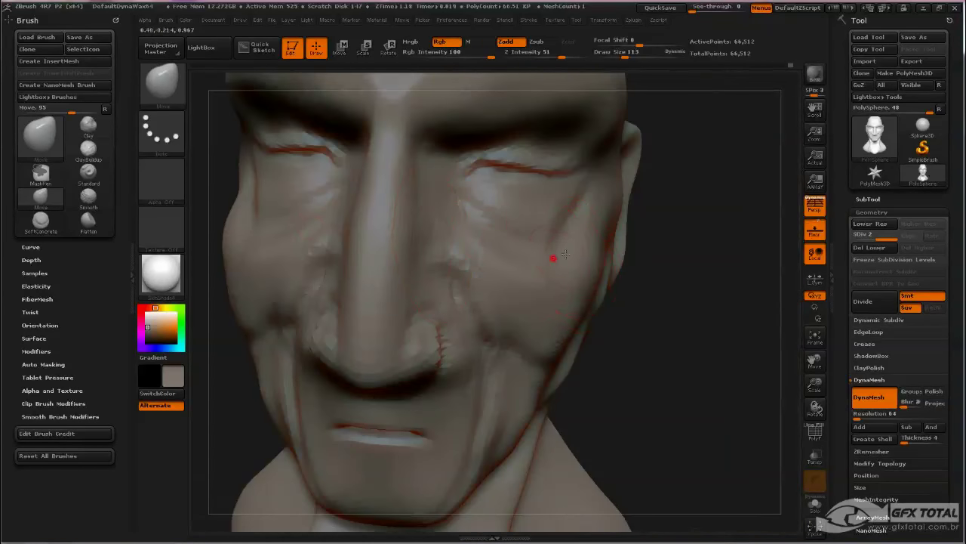
key("space")
left_click_drag(577, 226, 569, 221)
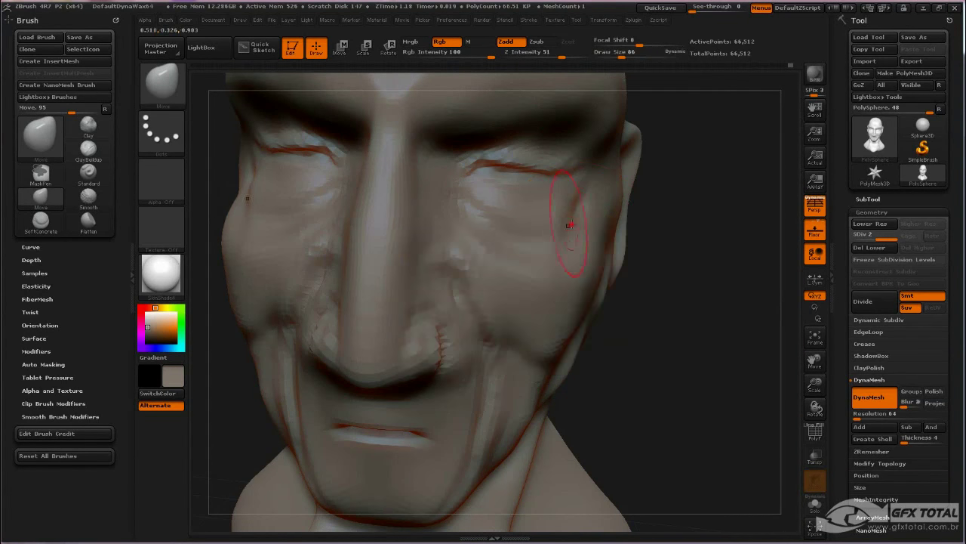
left_click_drag(653, 237, 614, 216)
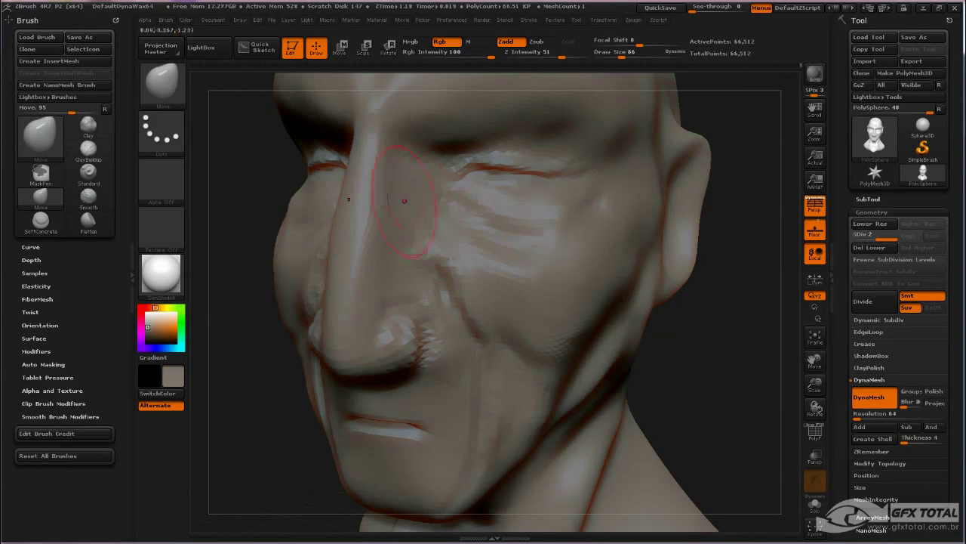
Enlarge the Move draw size to 150 and adjust the forehead above the brow
left_click_drag(250, 199, 276, 288)
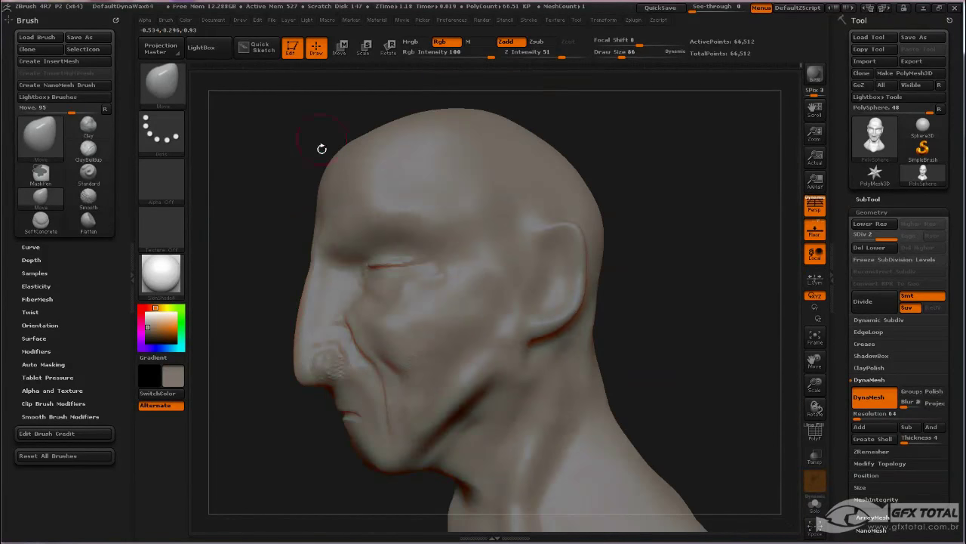
mouse_move(321, 148)
left_mouse_down()
mouse_move(257, 201)
mouse_move(319, 205)
mouse_move(557, 270)
mouse_move(643, 240)
mouse_move(649, 278)
mouse_move(480, 198)
mouse_move(491, 197)
left_mouse_up()
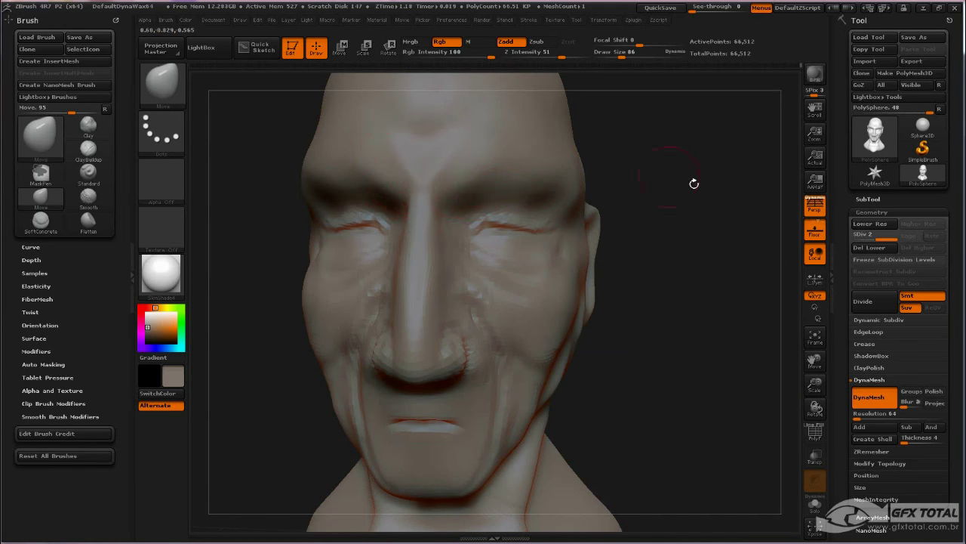
left_click_drag(694, 184, 679, 259)
left_click(161, 84)
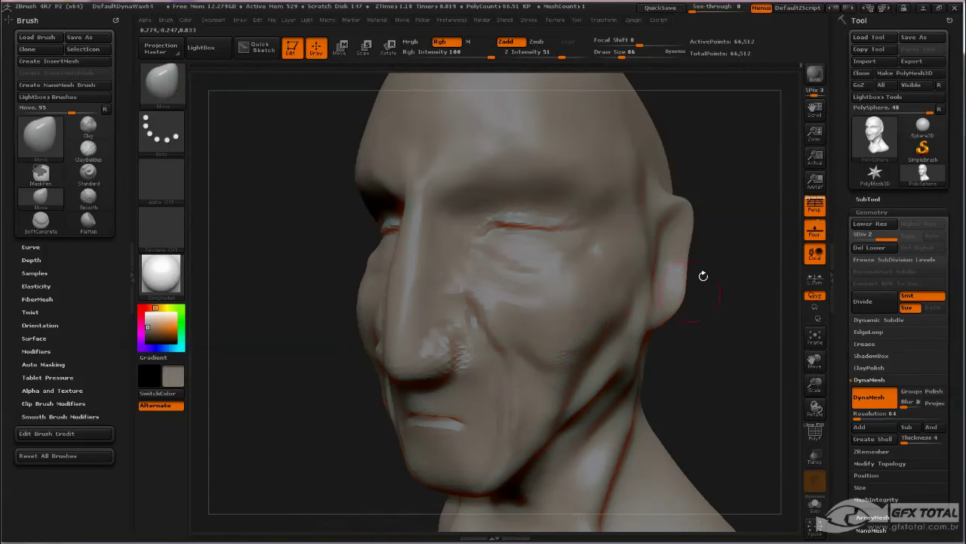
mouse_move(701, 274)
left_mouse_down()
mouse_move(664, 261)
mouse_move(682, 254)
left_mouse_up()
key("space")
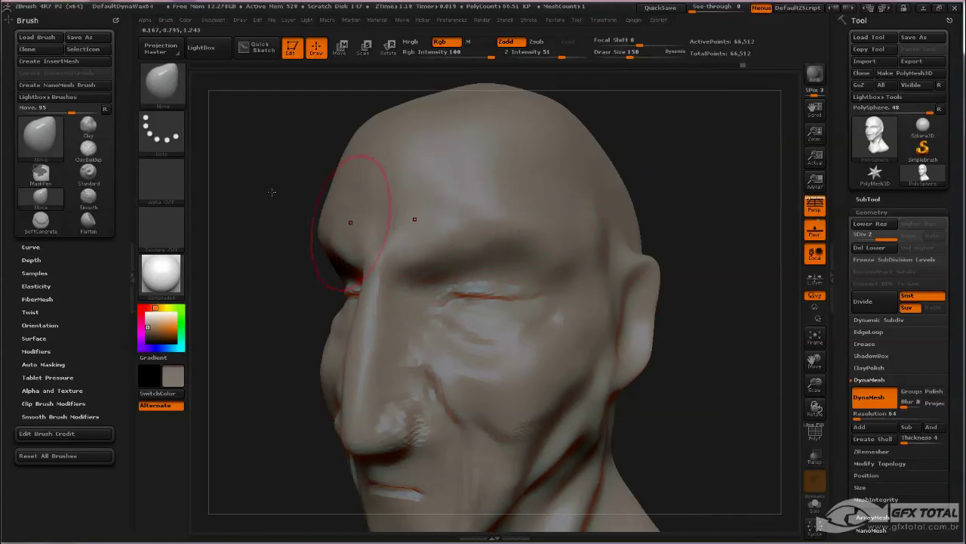
Select the Standard brush at draw size 56, build up the brow ridge and the frown area above the nose, and smooth them
left_click(160, 85)
left_click(541, 95)
key("space")
left_click_drag(583, 191, 558, 191)
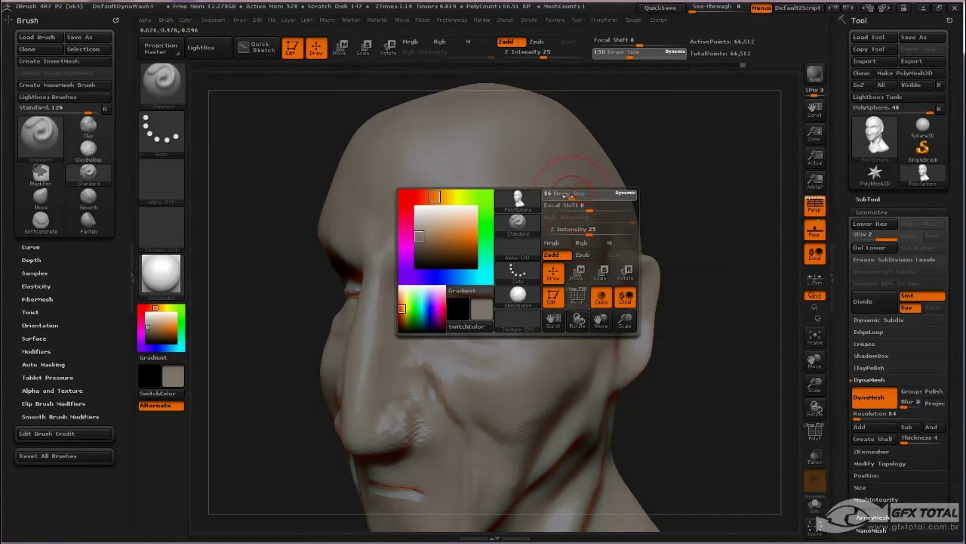
mouse_move(440, 254)
left_mouse_down()
mouse_move(471, 236)
mouse_move(562, 220)
mouse_move(460, 226)
left_mouse_up()
mouse_move(379, 271)
left_mouse_down()
mouse_move(389, 253)
mouse_move(402, 261)
left_mouse_up()
key("shift")
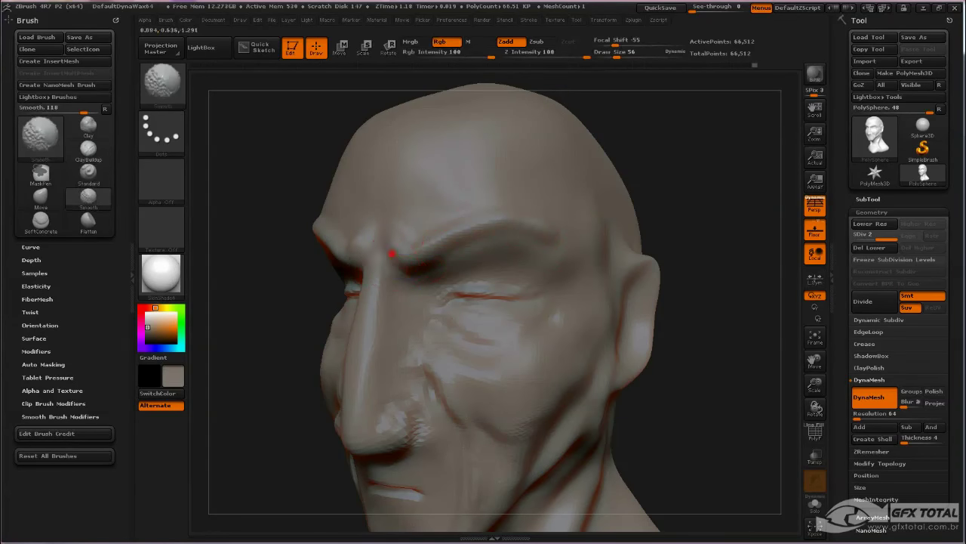
Select the Move brush and reshape the brow ridge and the area between brow and upper eyelid
left_click_drag(627, 198, 571, 184)
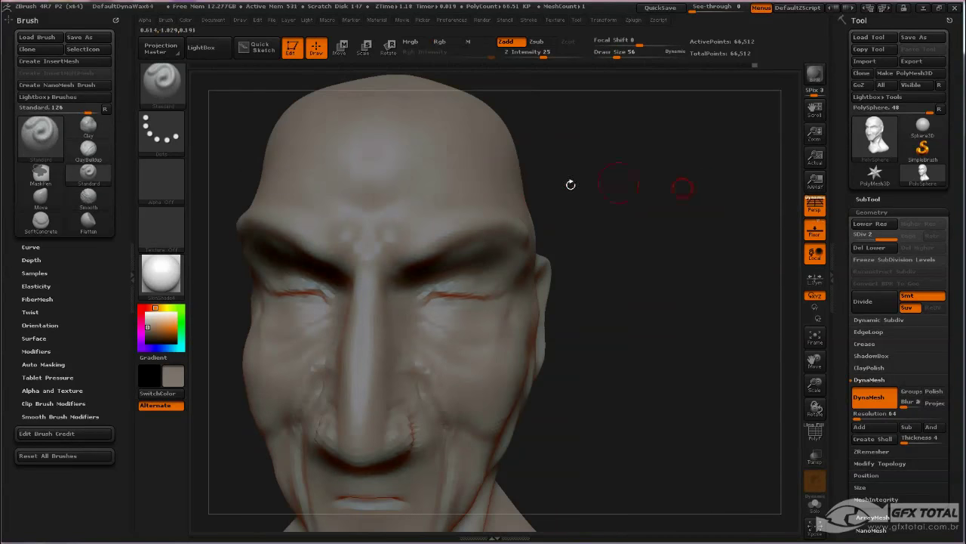
left_click(181, 89)
left_click(354, 97)
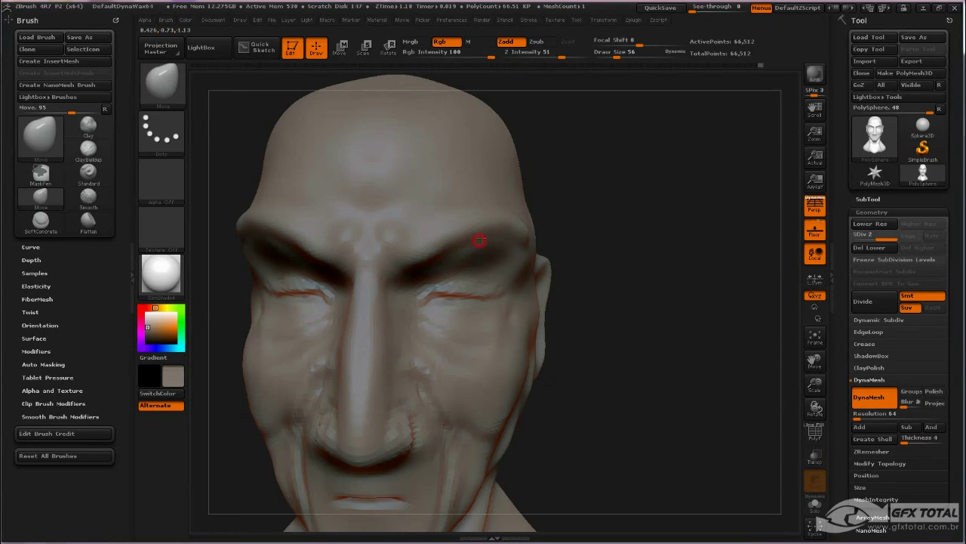
left_click_drag(500, 259, 485, 263)
left_click_drag(615, 260, 552, 269)
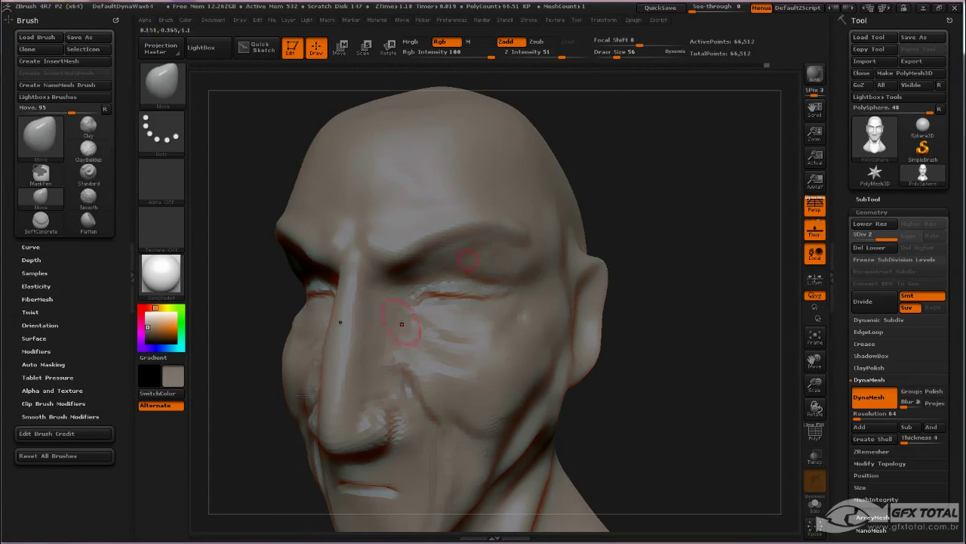
Switch to the browser to study the bearded Chinese philosopher reference photo, then return to ZBrush and compare the head's brow
left_click(168, 535)
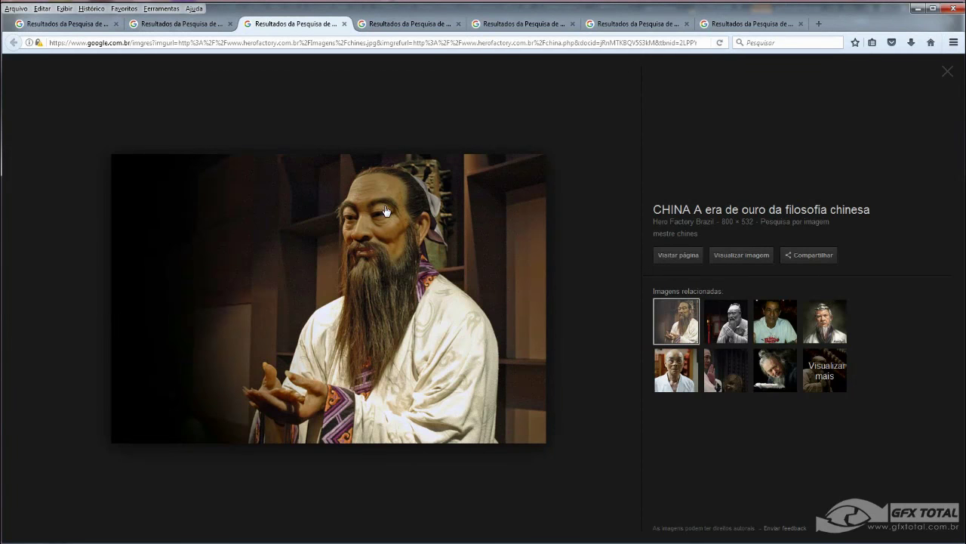
key("alt+Tab")
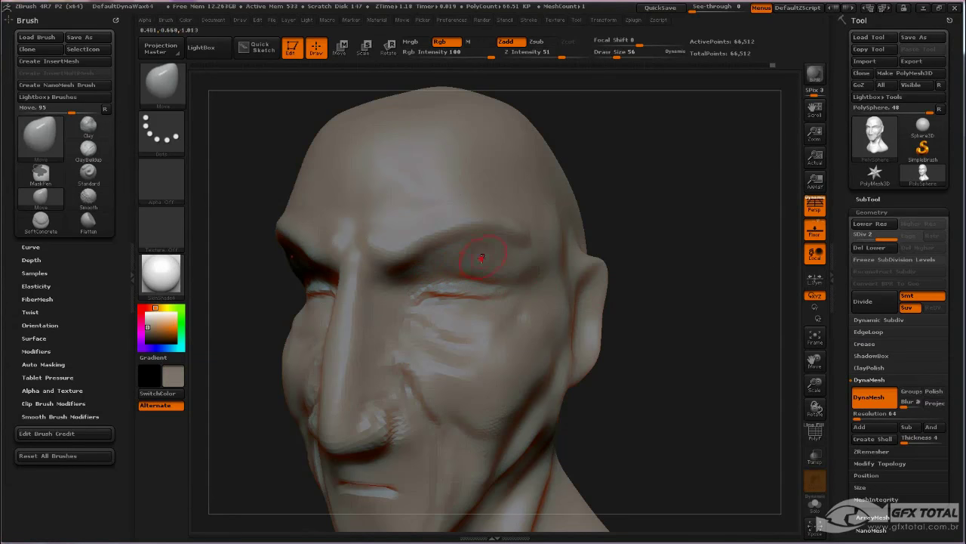
left_click_drag(691, 231, 589, 246)
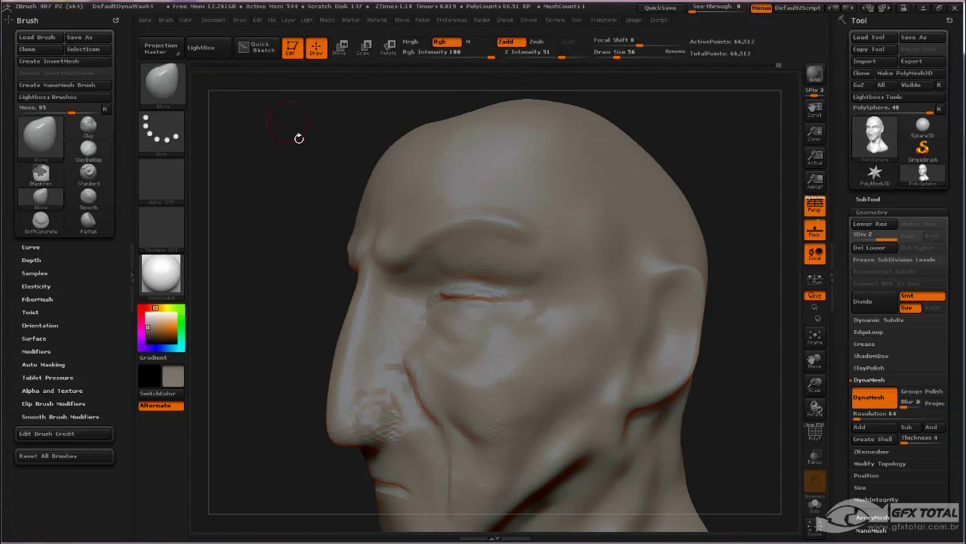
Select the Standard brush at draw size 56 and sculpt the fleshy fold between the brow and upper eyelid out to the temple
left_click(162, 80)
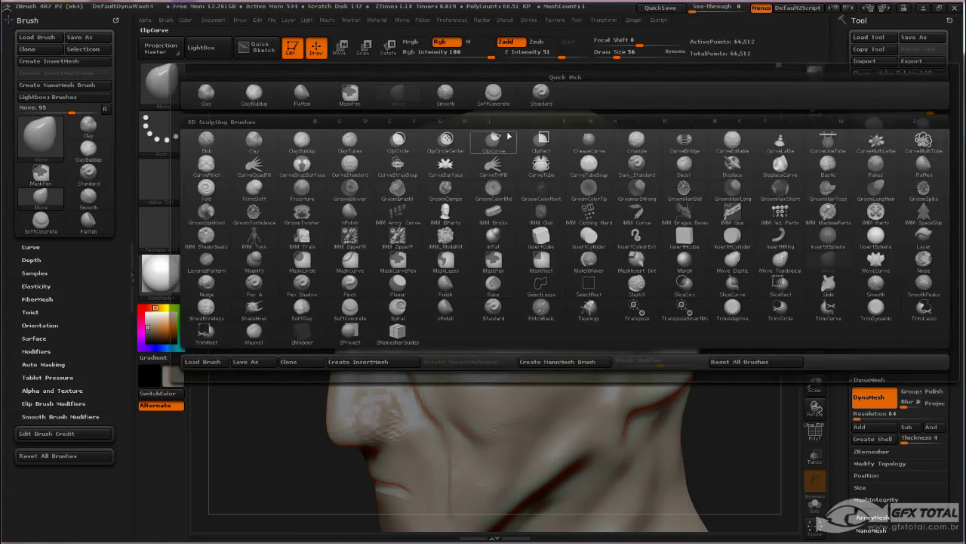
left_click(539, 95)
mouse_move(292, 215)
left_mouse_down()
mouse_move(453, 276)
mouse_move(518, 282)
left_mouse_up()
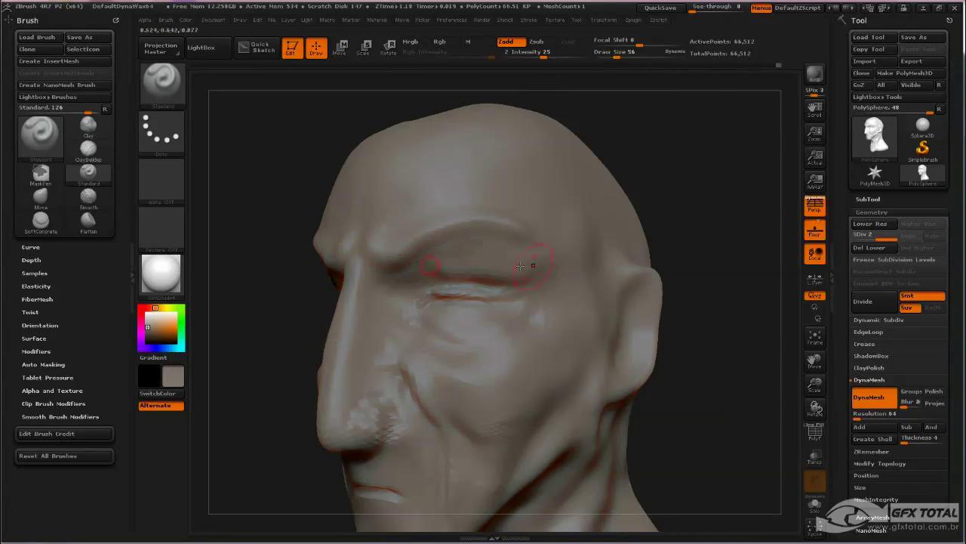
left_click_drag(436, 263, 496, 269)
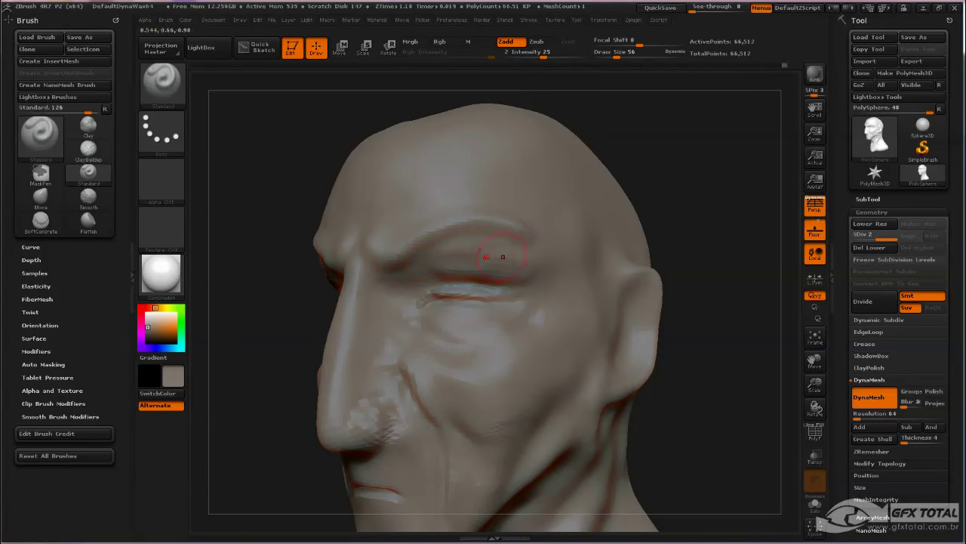
left_click_drag(511, 262, 535, 266)
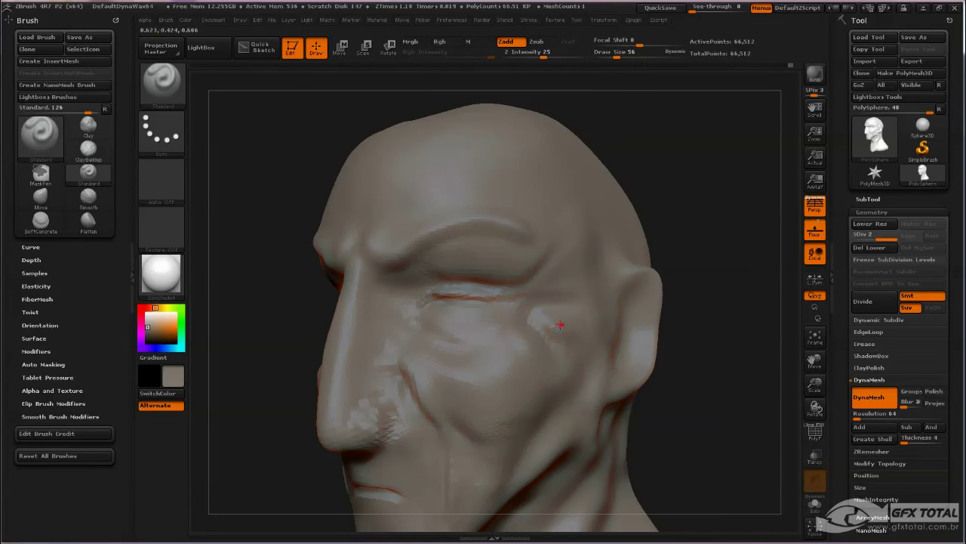
Set the draw size to 22 and sculpt fine creases at the outer eye corner and around the bag below the eye
mouse_move(684, 249)
left_mouse_down()
mouse_move(718, 209)
mouse_move(733, 211)
mouse_move(672, 256)
mouse_move(710, 280)
mouse_move(668, 323)
left_mouse_up()
key("space")
left_click_drag(592, 325, 578, 325)
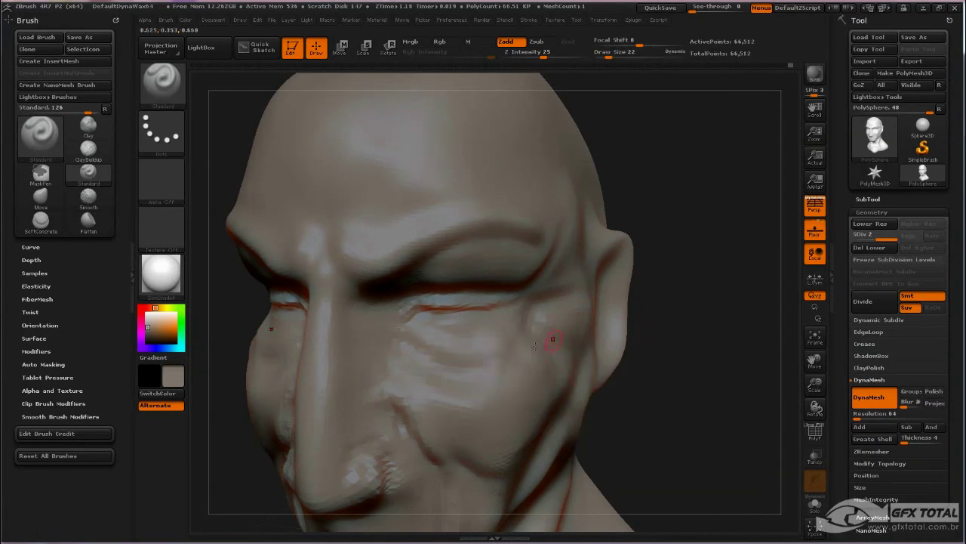
left_click_drag(649, 332, 536, 318)
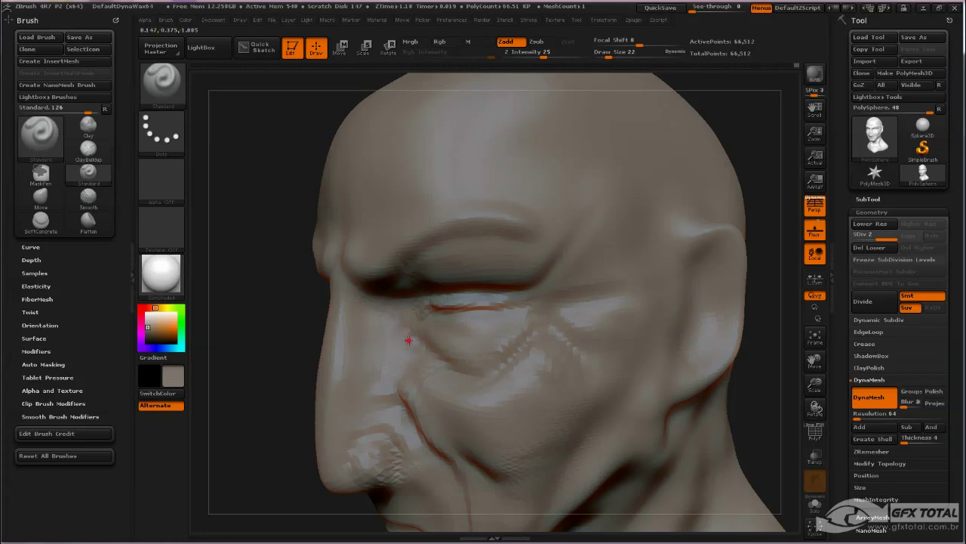
left_click_drag(274, 297, 247, 306)
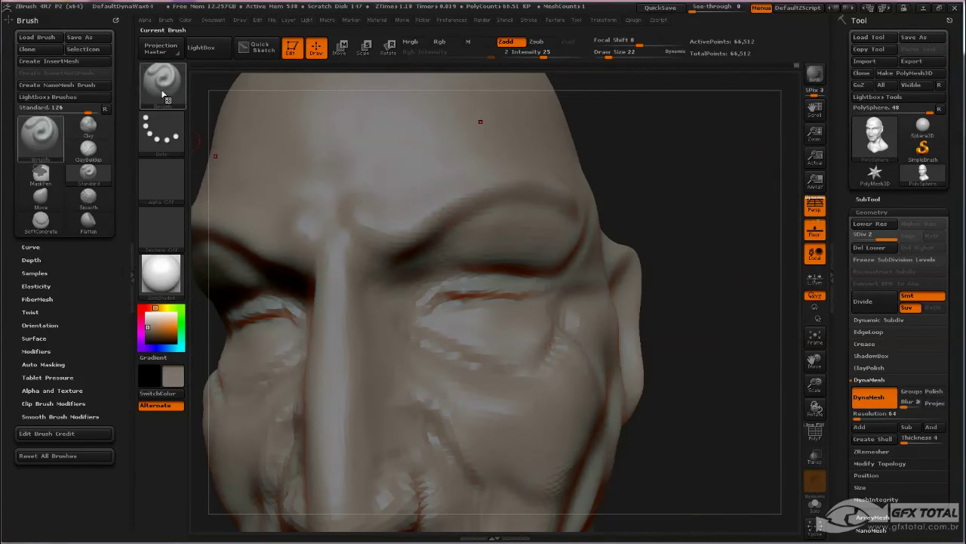
Select the Move brush at draw size 78 and adjust the eyelids and the bag beneath the eye
left_click(40, 134)
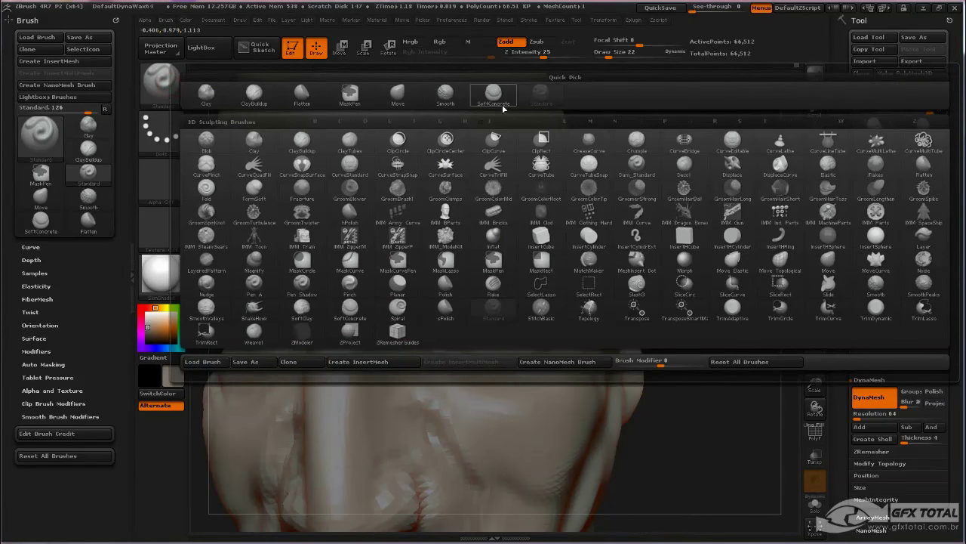
left_click(394, 95)
key("space")
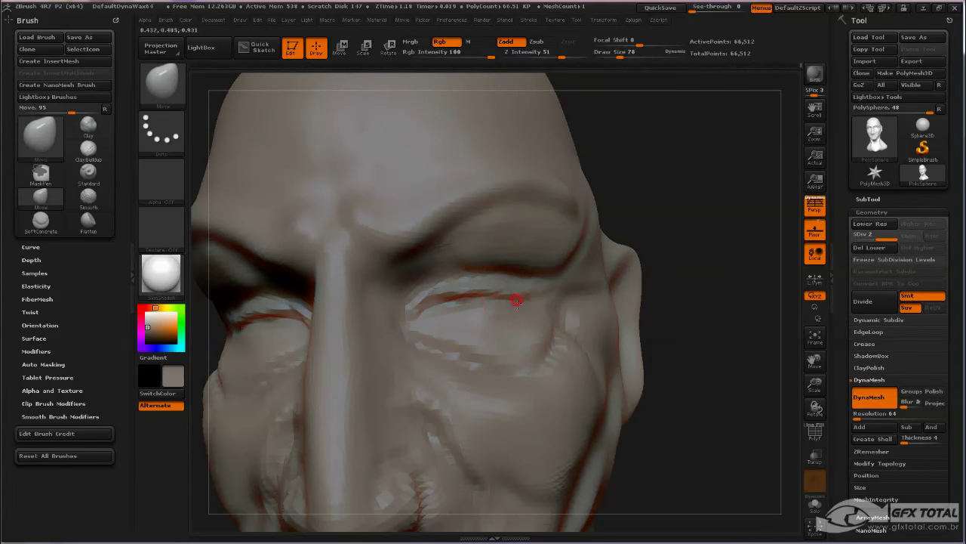
left_click_drag(661, 300, 517, 330)
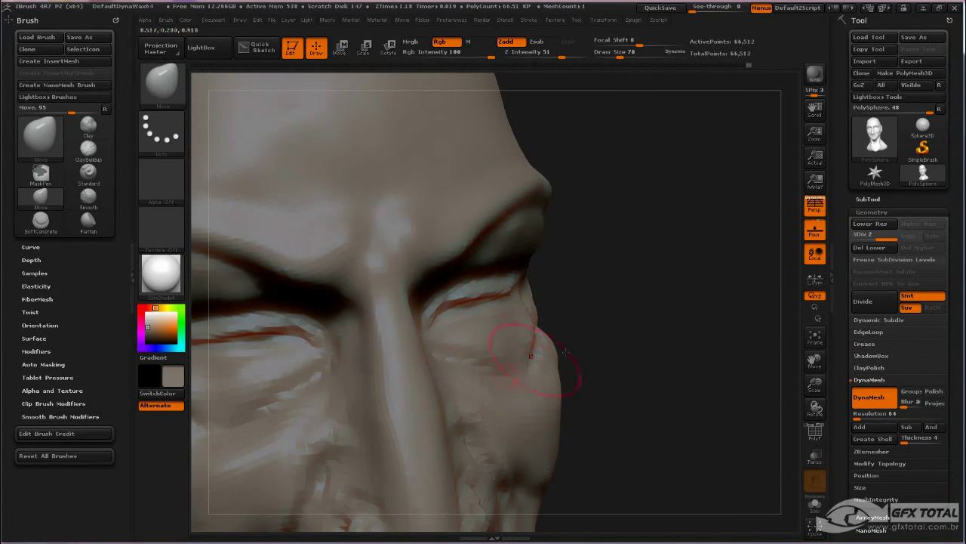
left_click_drag(646, 351, 506, 367)
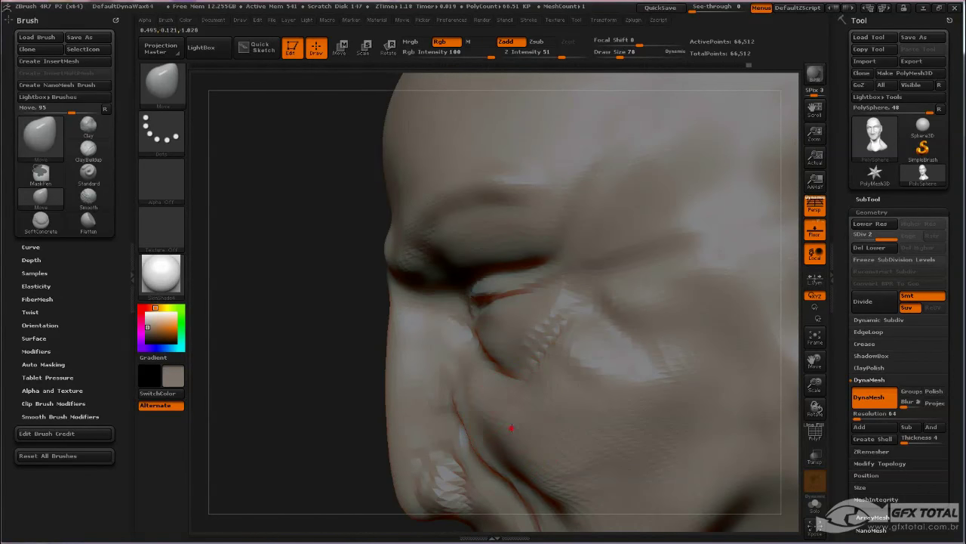
Select the Standard brush at draw size 50 and sculpt the hollow and inner folds of the ear
mouse_move(312, 359)
left_mouse_down()
mouse_move(287, 385)
mouse_move(244, 378)
mouse_move(265, 306)
mouse_move(436, 261)
left_mouse_up()
mouse_move(690, 312)
left_mouse_down()
mouse_move(716, 254)
mouse_move(763, 259)
mouse_move(762, 288)
mouse_move(560, 297)
left_mouse_up()
left_click(160, 83)
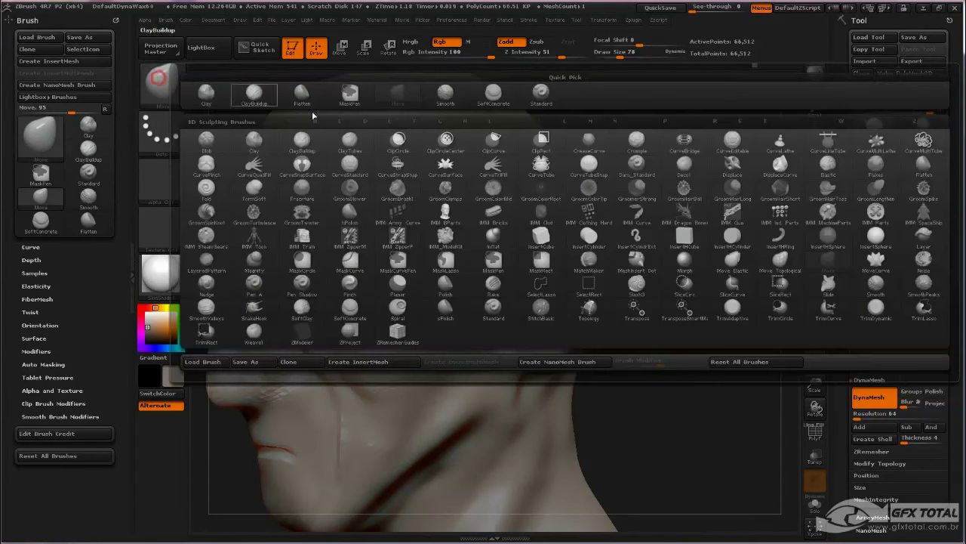
left_click(540, 95)
left_click_drag(712, 212, 743, 211)
left_click_drag(783, 188, 568, 160, "alt")
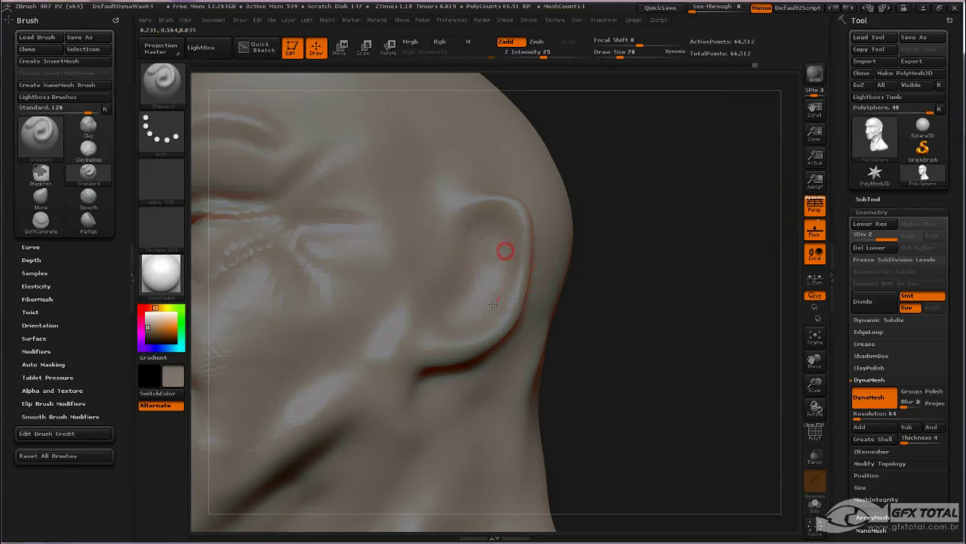
key("space")
left_click_drag(468, 251, 462, 251)
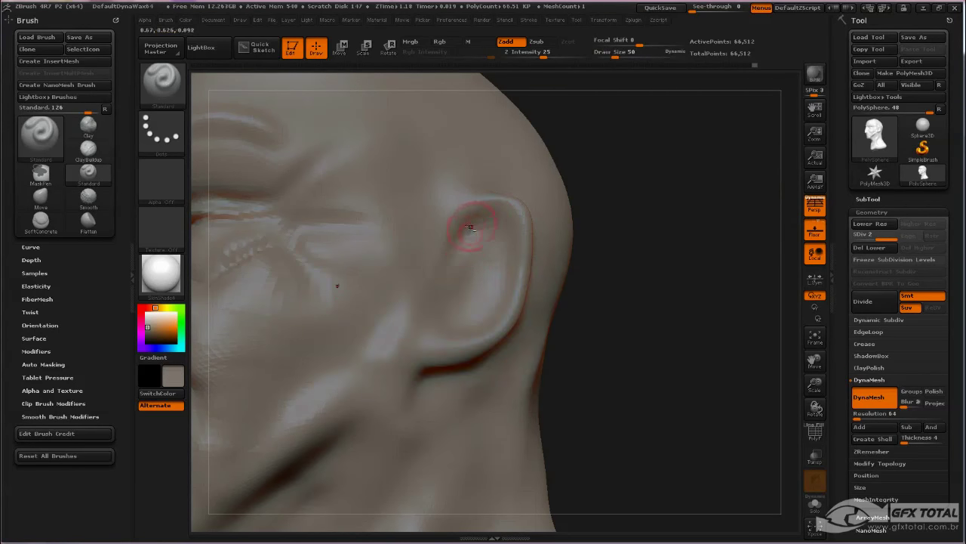
mouse_move(470, 257)
left_mouse_down()
mouse_move(479, 274)
mouse_move(476, 230)
mouse_move(463, 316)
mouse_move(480, 262)
mouse_move(468, 231)
mouse_move(462, 254)
mouse_move(491, 232)
left_mouse_up()
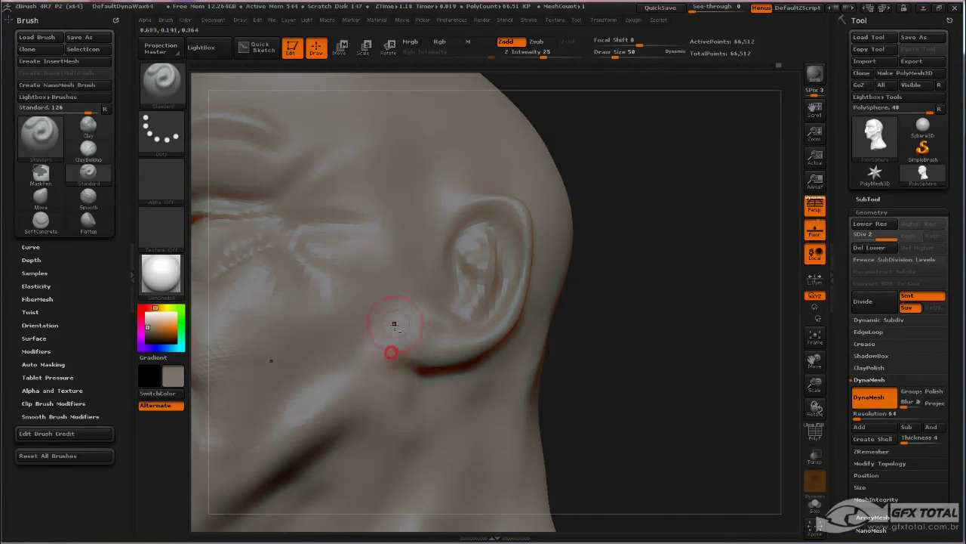
Sculpt the jaw's edge and the neck crease just below the earlobe, smoothing where they meet
mouse_move(368, 357)
left_mouse_down()
mouse_move(401, 298)
mouse_move(313, 418)
left_mouse_up()
left_click_drag(382, 311, 352, 358)
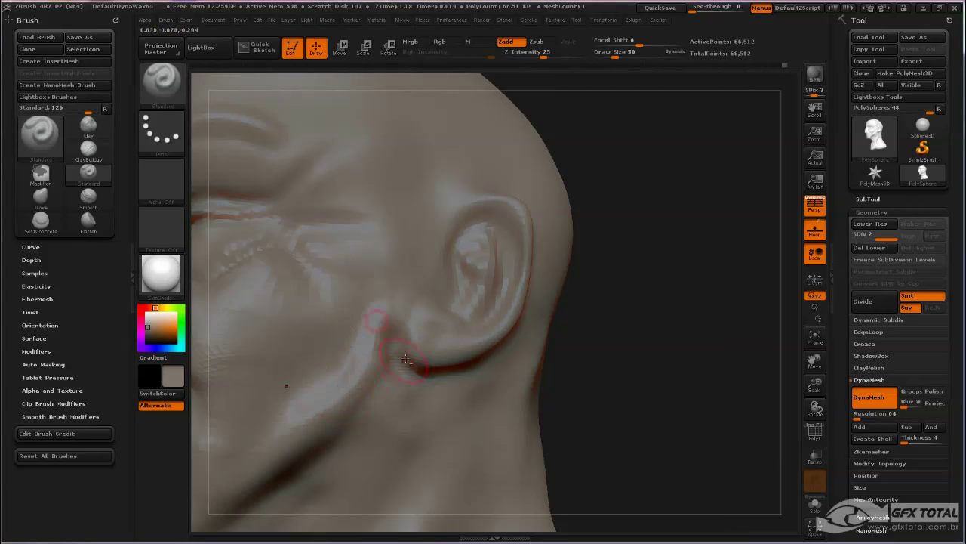
mouse_move(410, 375)
left_mouse_down()
mouse_move(354, 434)
mouse_move(374, 420)
mouse_move(364, 430)
left_mouse_up()
mouse_move(428, 394)
left_mouse_down()
mouse_move(355, 448)
mouse_move(387, 441)
mouse_move(372, 456)
left_mouse_up()
mouse_move(412, 420)
left_mouse_down("shift")
mouse_move(377, 437)
mouse_move(363, 406)
left_mouse_up("shift")
Select the Move brush at draw size 101 and reshape the earlobe and the ear's outline in profile
mouse_move(679, 389)
left_mouse_down()
mouse_move(690, 382)
mouse_move(671, 377)
mouse_move(701, 340)
mouse_move(710, 282)
mouse_move(649, 279)
mouse_move(585, 259)
left_mouse_up()
key("b")
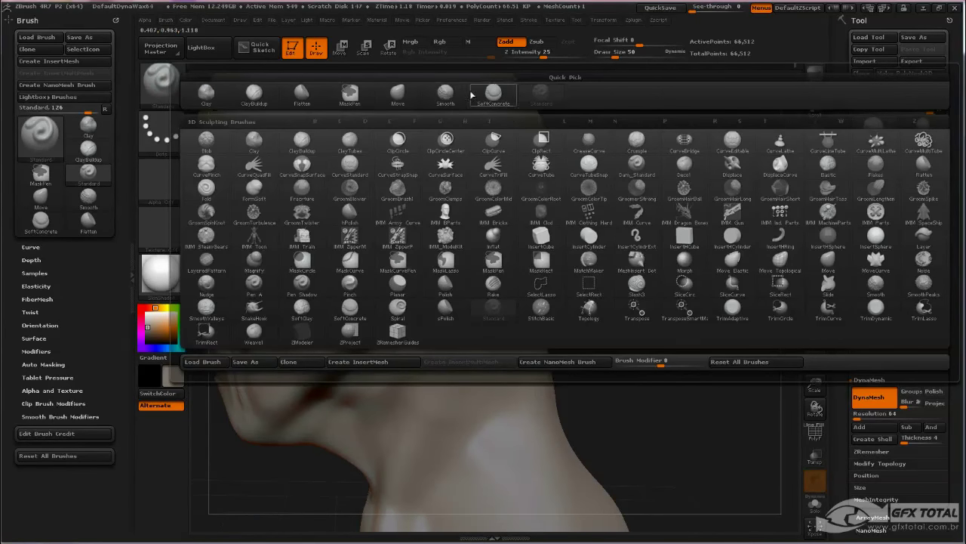
left_click(397, 94)
key("space")
left_click_drag(489, 161, 514, 162)
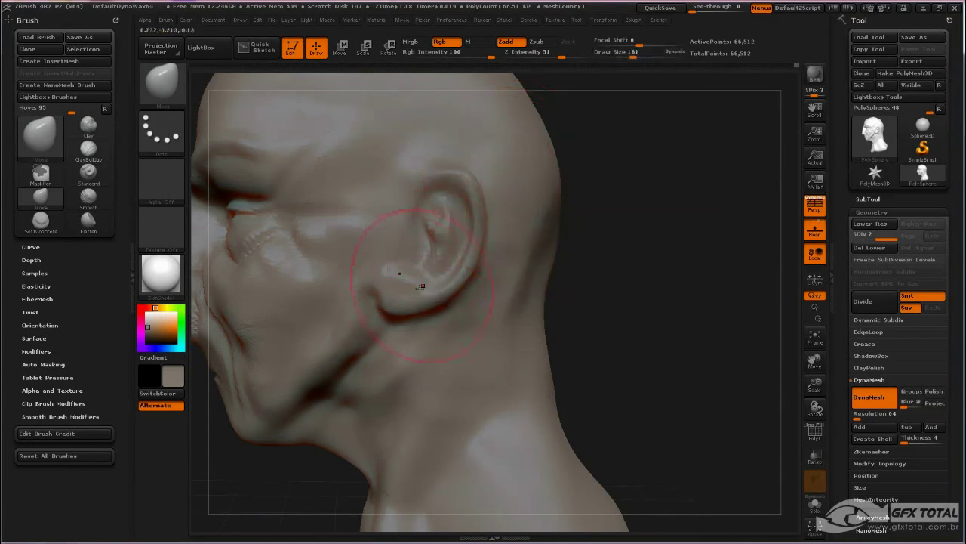
left_click_drag(451, 283, 444, 274)
left_click_drag(395, 294, 408, 291)
left_click_drag(457, 259, 448, 252)
left_click_drag(417, 306, 425, 306)
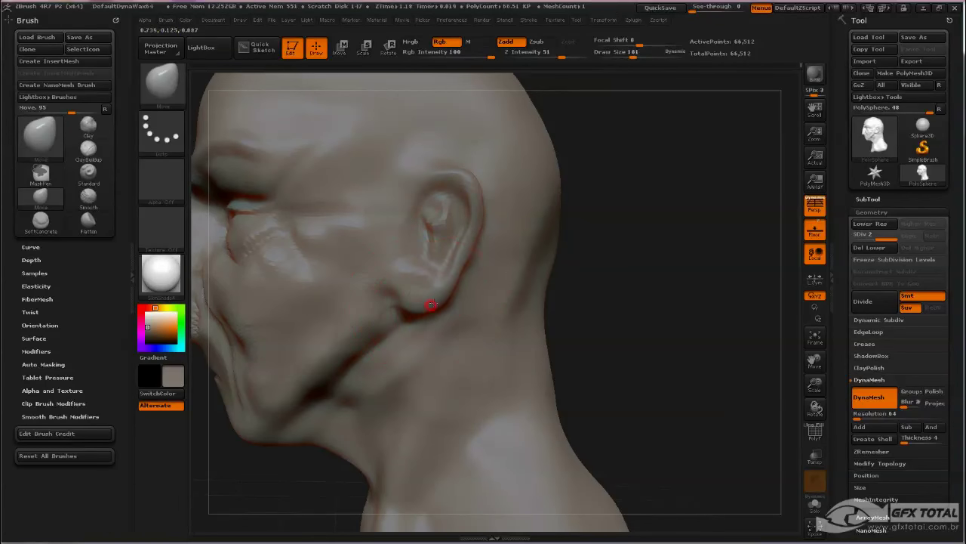
left_click_drag(471, 219, 408, 202)
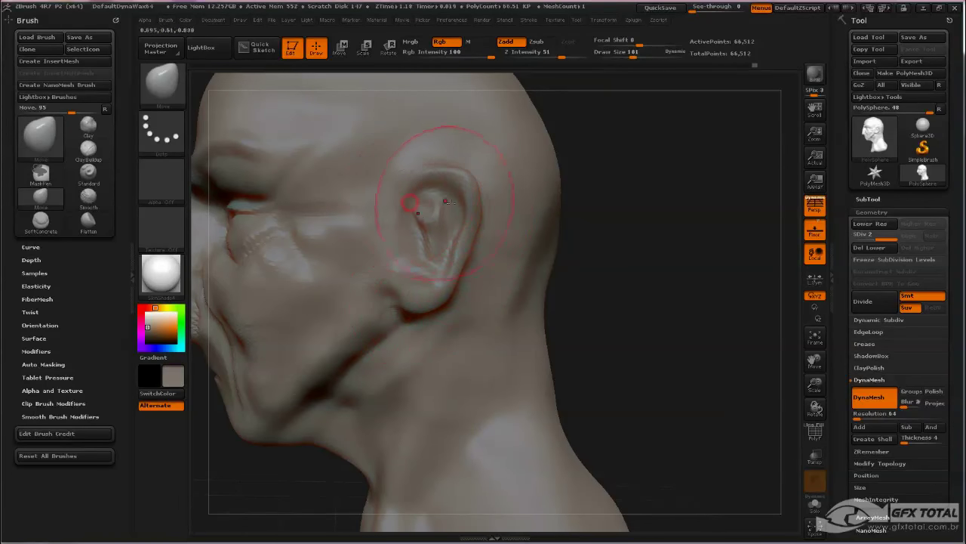
Reduce the Move brush to draw size 68 and refine the ear's outer rim down to the lobe
mouse_move(658, 205)
left_mouse_down()
mouse_move(733, 194)
mouse_move(684, 195)
mouse_move(682, 225)
mouse_move(675, 207)
mouse_move(670, 219)
left_mouse_up()
key("space")
left_click_drag(445, 210, 438, 209)
left_click_drag(438, 262, 443, 267)
key("space")
left_click_drag(425, 163, 372, 152)
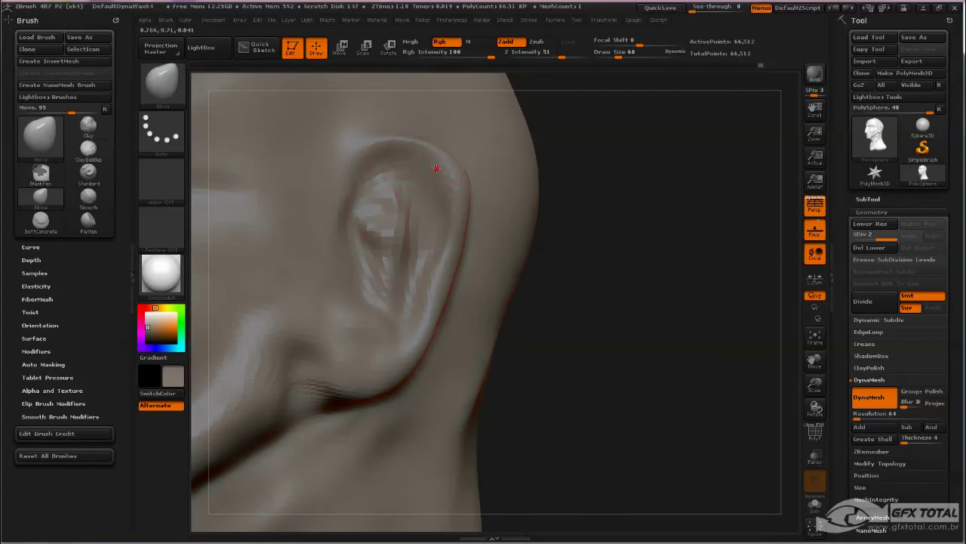
mouse_move(437, 279)
left_mouse_down()
mouse_move(415, 358)
mouse_move(388, 398)
left_mouse_up()
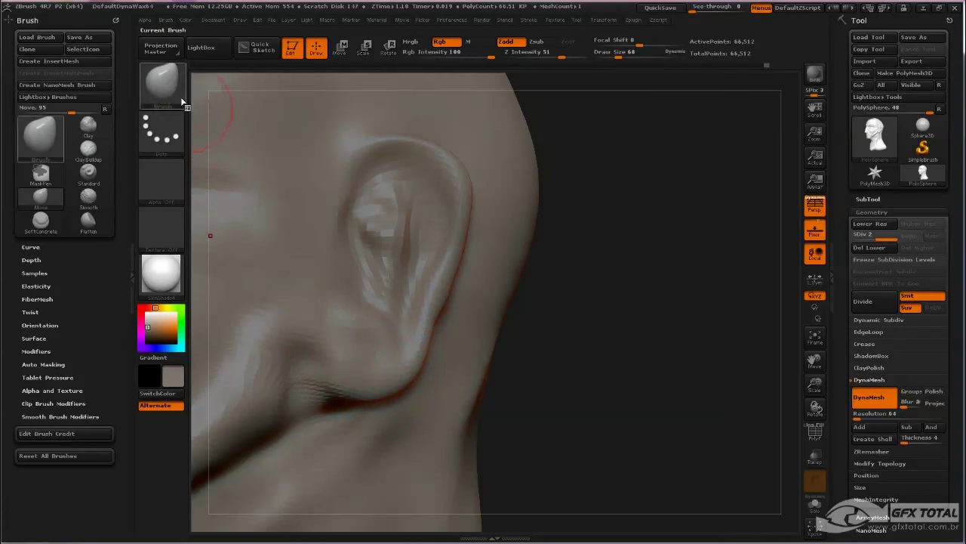
Select the Standard brush at draw size 22 and carve the groove inside the ear's upper rim
left_click(161, 85)
left_click(541, 94)
key("space")
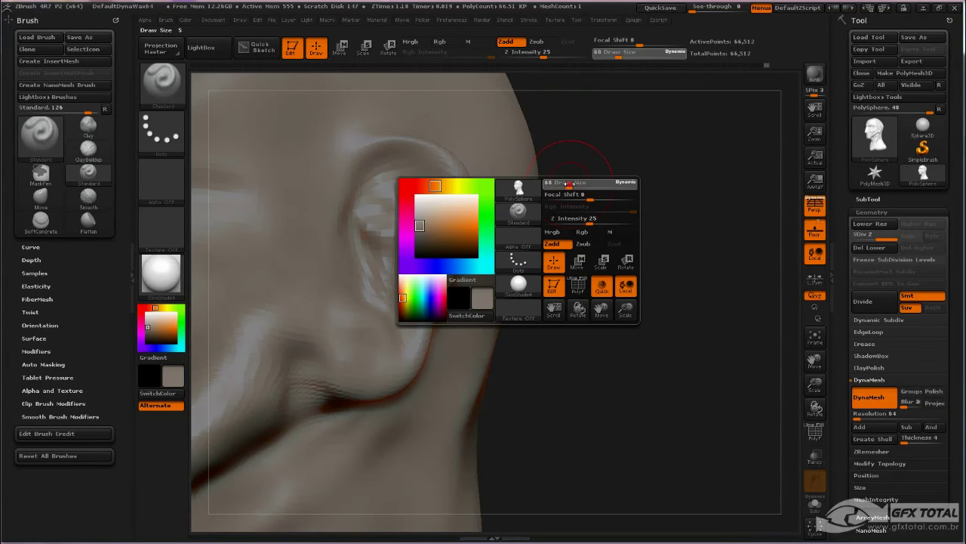
left_click_drag(571, 185, 561, 185)
left_click_drag(628, 180, 629, 166)
mouse_move(449, 230)
left_mouse_down()
mouse_move(421, 199)
mouse_move(374, 196)
mouse_move(356, 232)
left_mouse_up()
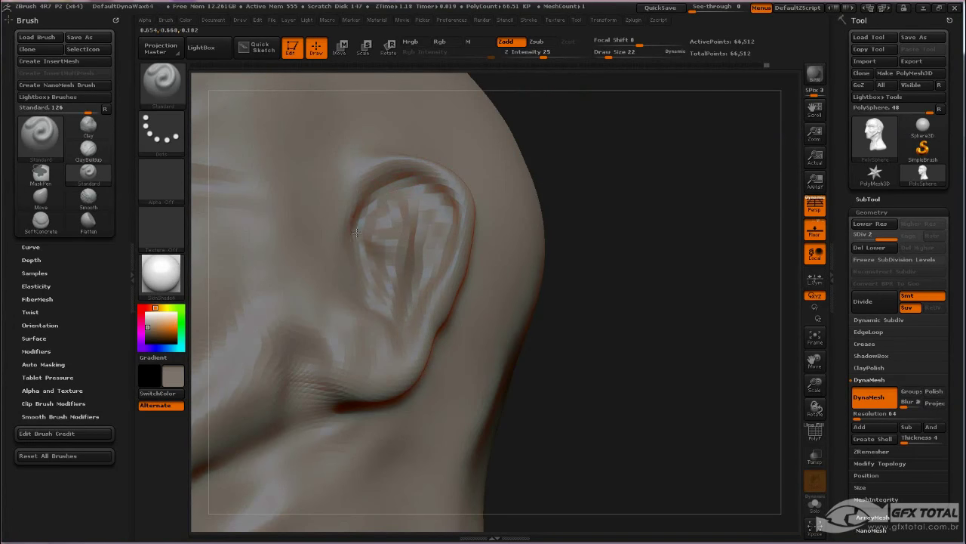
left_click_drag(380, 189, 381, 189)
Define the ear's rear rim groove, inner folds and tragus area, smoothing the rough spots
left_click_drag(602, 191, 657, 220)
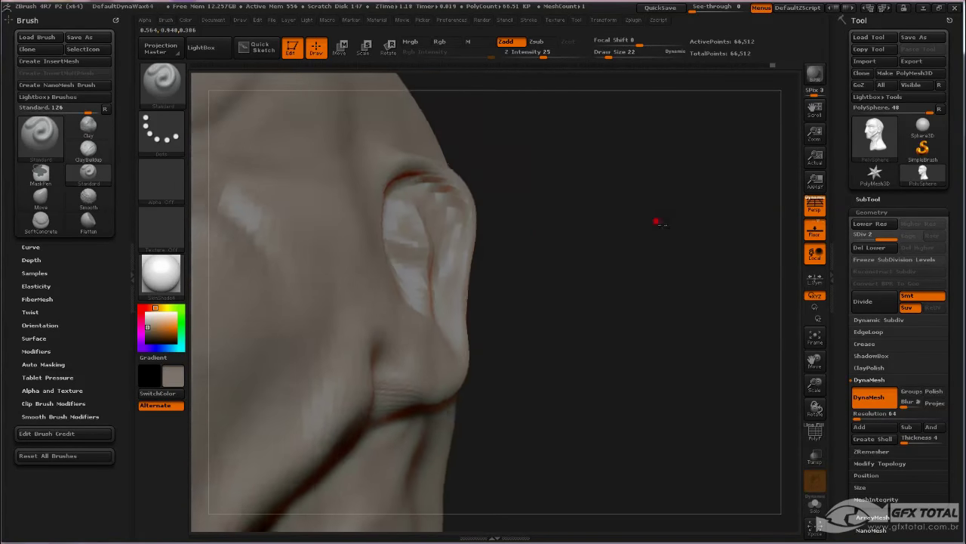
left_click_drag(456, 214, 442, 309)
left_click_drag(539, 262, 473, 250)
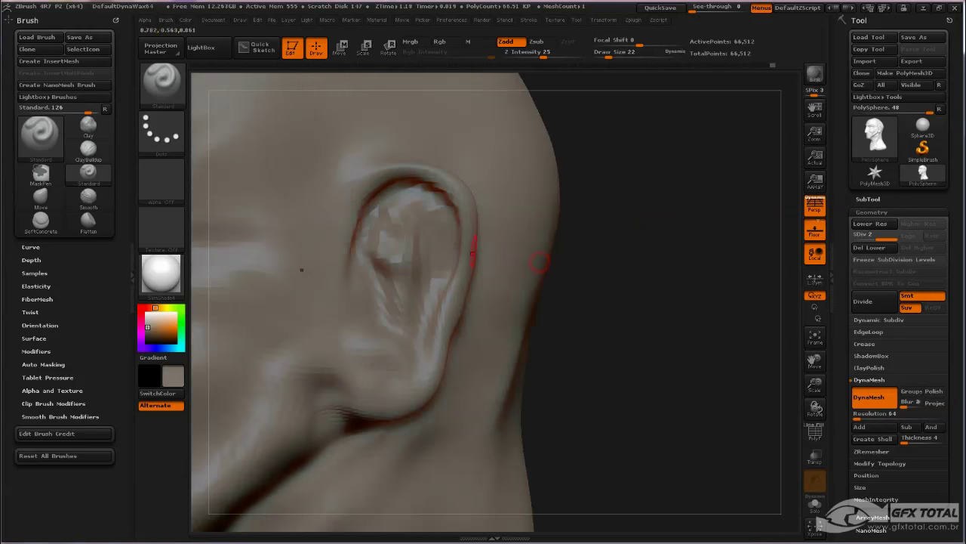
left_click_drag(422, 199, 393, 204, "shift")
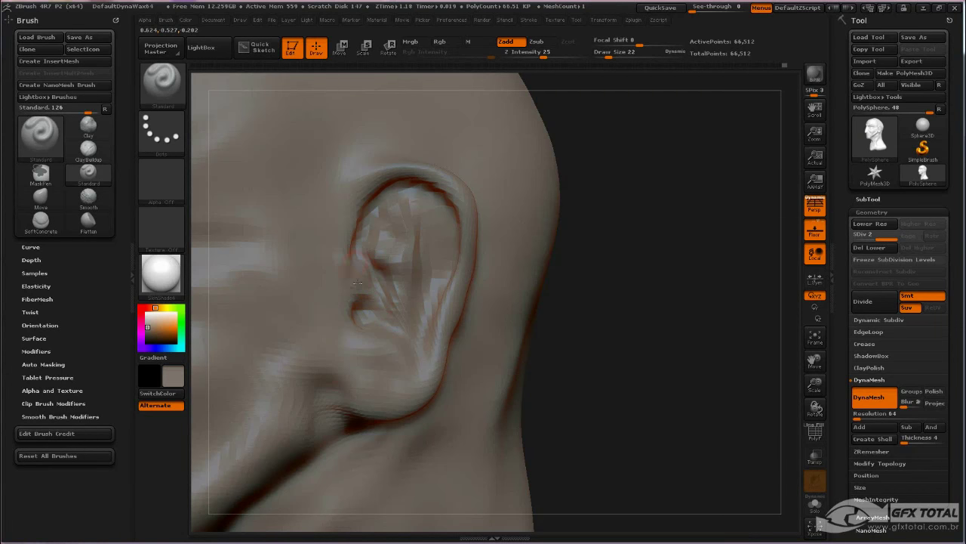
left_click_drag(352, 270, 355, 282, "shift")
mouse_move(670, 340)
left_mouse_down("alt")
mouse_move(670, 216)
mouse_move(666, 287)
mouse_move(703, 300)
mouse_move(669, 280)
mouse_move(658, 303)
mouse_move(675, 300)
mouse_move(325, 345)
mouse_move(713, 308)
mouse_move(736, 278)
left_mouse_up("alt")
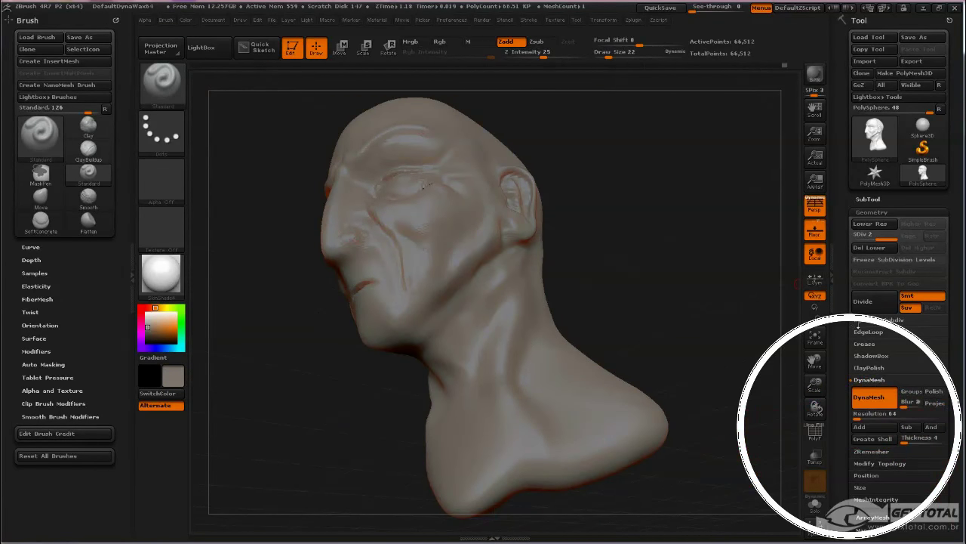
Check the head's wireframe, raise the DynaMesh resolution to 128 and remesh the head
left_click_drag(623, 213, 593, 243)
left_click(815, 433)
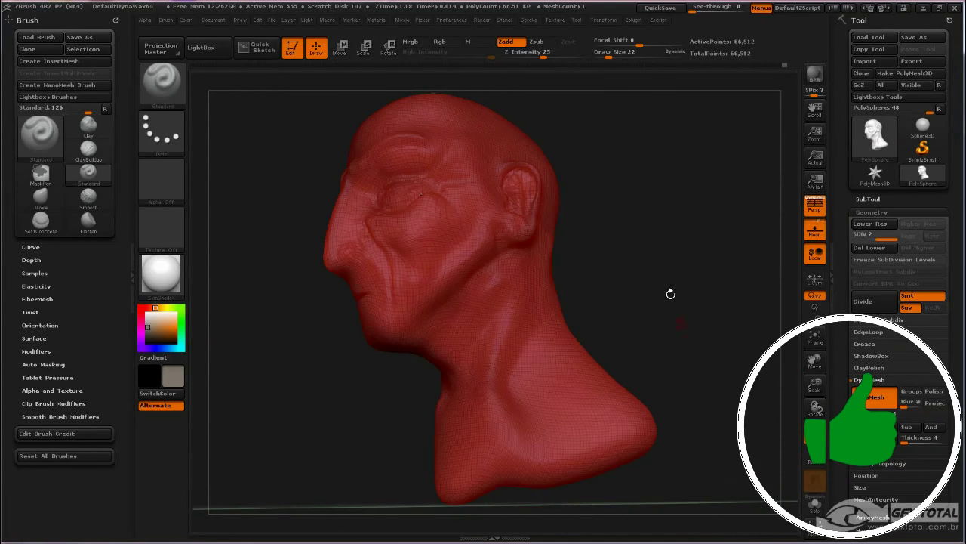
left_click_drag(670, 293, 753, 267)
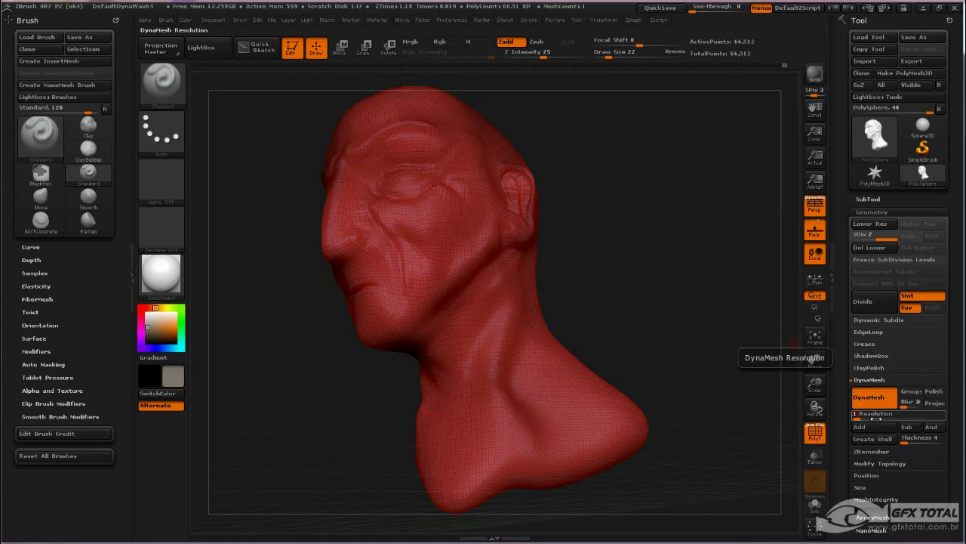
left_click_drag(606, 165, 704, 269, "ctrl")
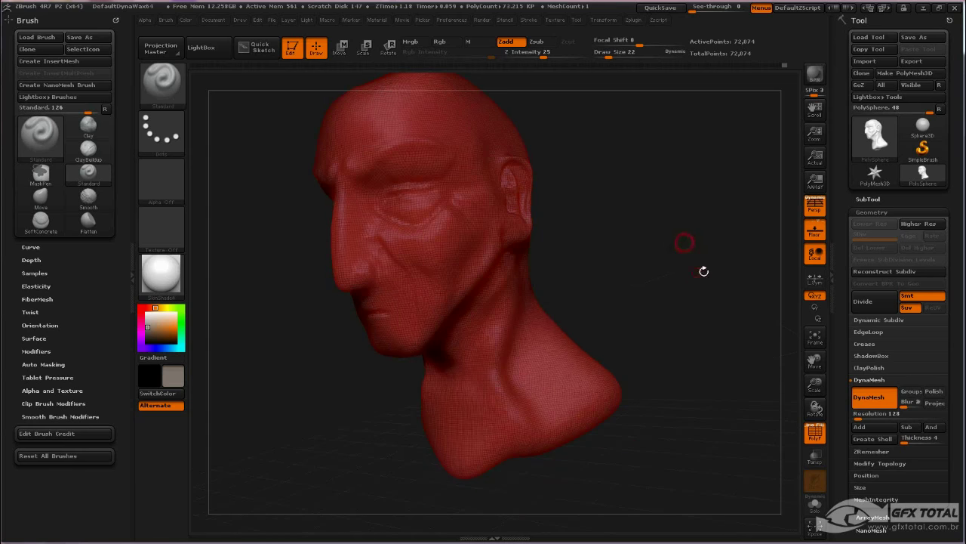
left_click(869, 396)
left_click(814, 433)
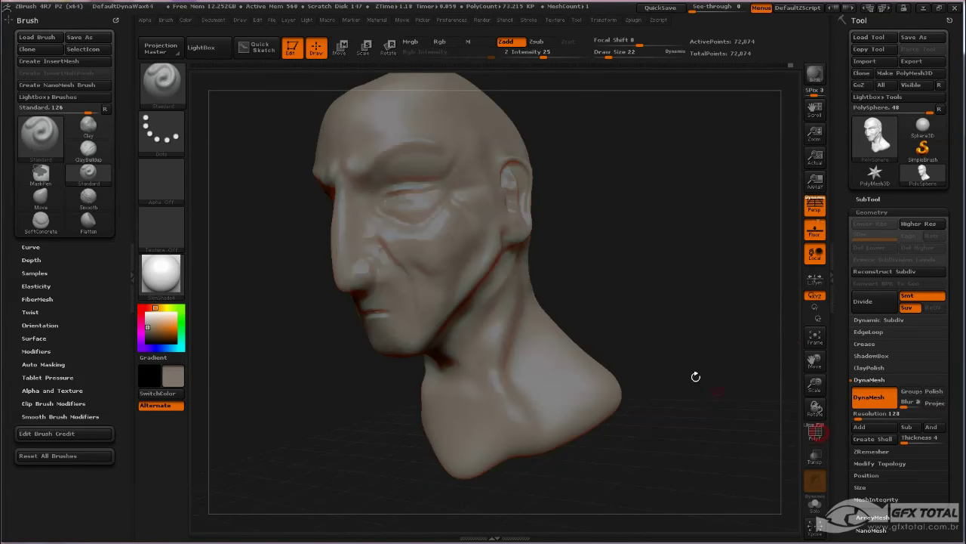
Inspect the remeshed face with its wireframe shown and divide the mesh to subdivision level 2
left_click_drag(560, 187, 627, 233)
left_click(815, 433)
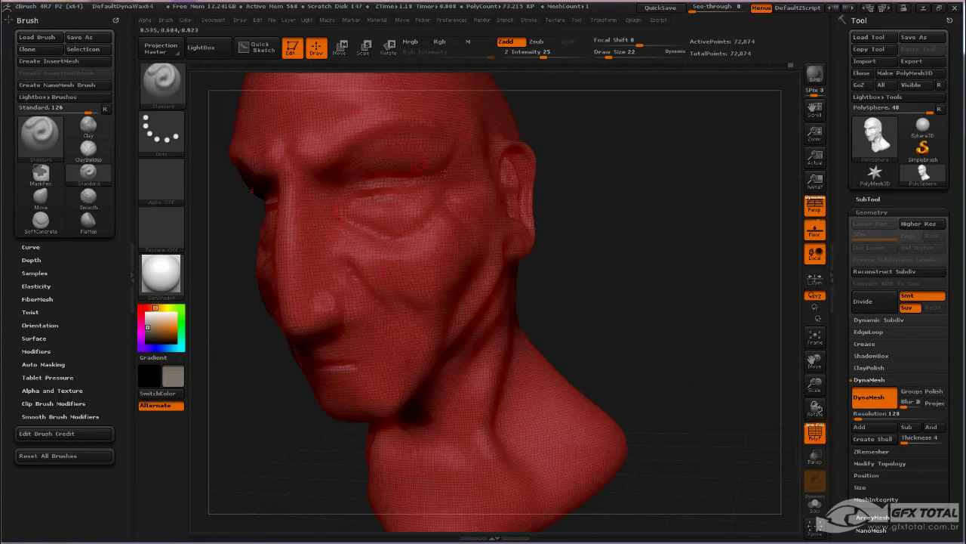
left_click(815, 436)
mouse_move(681, 287)
left_mouse_down()
mouse_move(651, 252)
mouse_move(706, 324)
mouse_move(728, 337)
mouse_move(712, 330)
mouse_move(703, 284)
left_mouse_up()
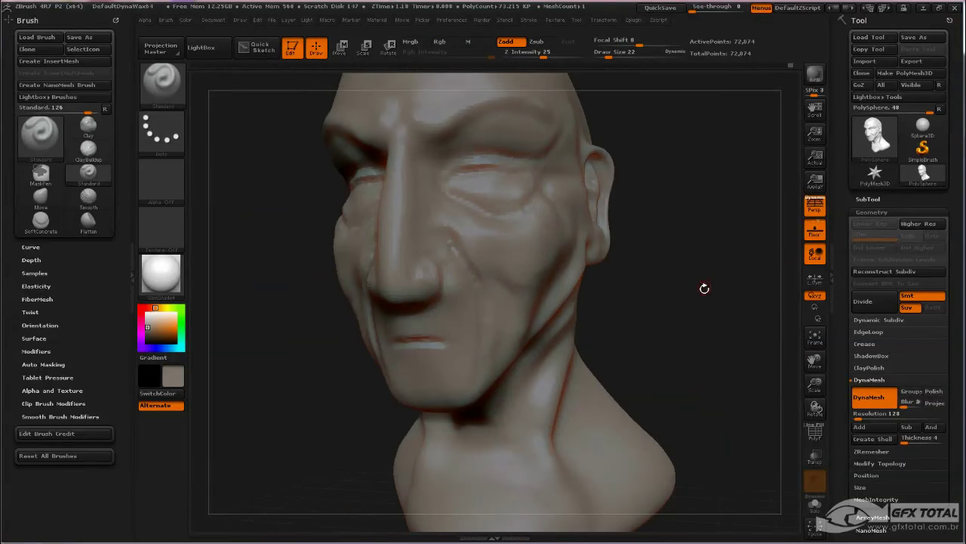
key("ctrl+d")
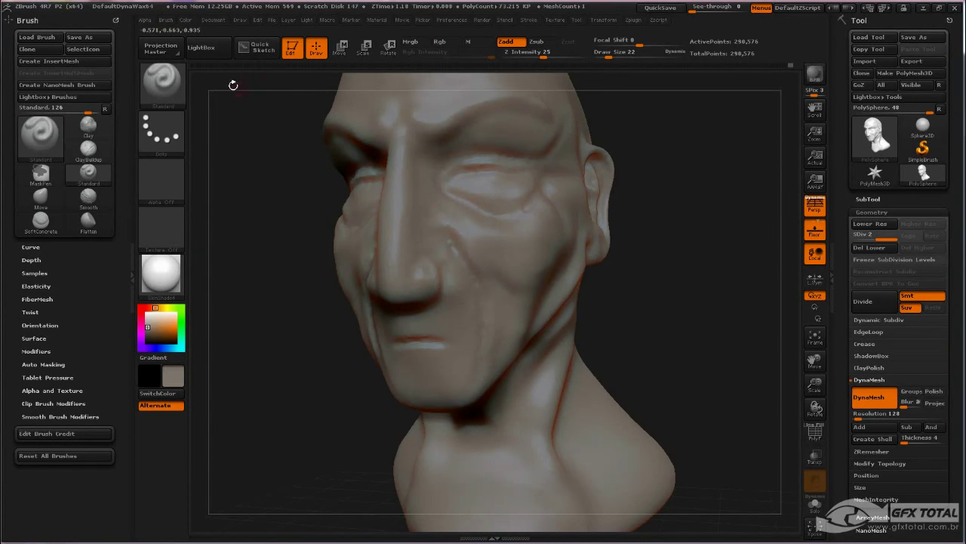
Carve the downturned mouth line with the Standard brush at draw size 22 and raise the upper lip's edge
left_click(163, 78)
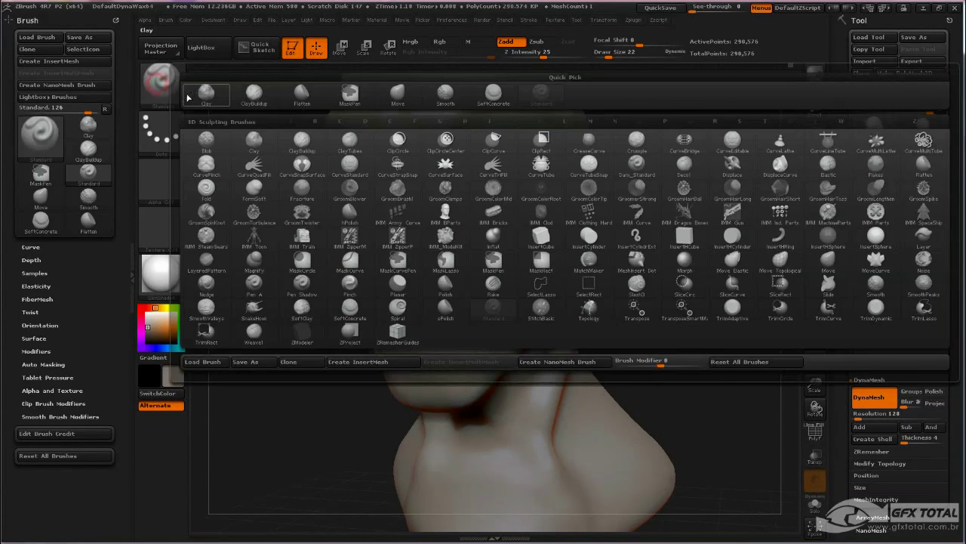
left_click_drag(725, 391, 740, 352)
mouse_move(709, 299)
left_mouse_down("alt")
mouse_move(710, 402)
mouse_move(744, 322)
mouse_move(596, 311)
left_mouse_up("alt")
left_click_drag(664, 256, 529, 300)
mouse_move(416, 361)
left_mouse_down("alt")
mouse_move(392, 347)
mouse_move(434, 355)
mouse_move(358, 376)
mouse_move(395, 368)
mouse_move(371, 363)
mouse_move(320, 395)
left_mouse_up("alt")
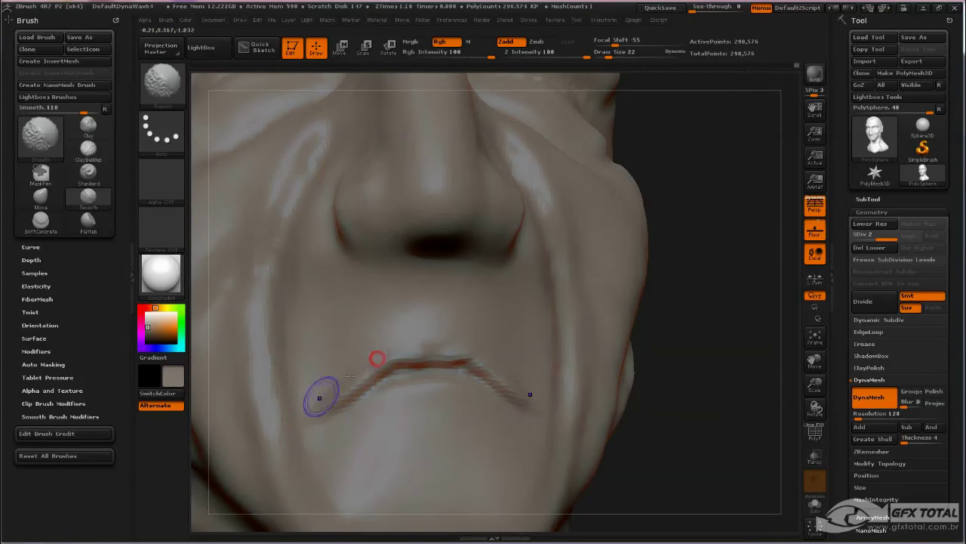
left_click_drag(378, 359, 443, 358)
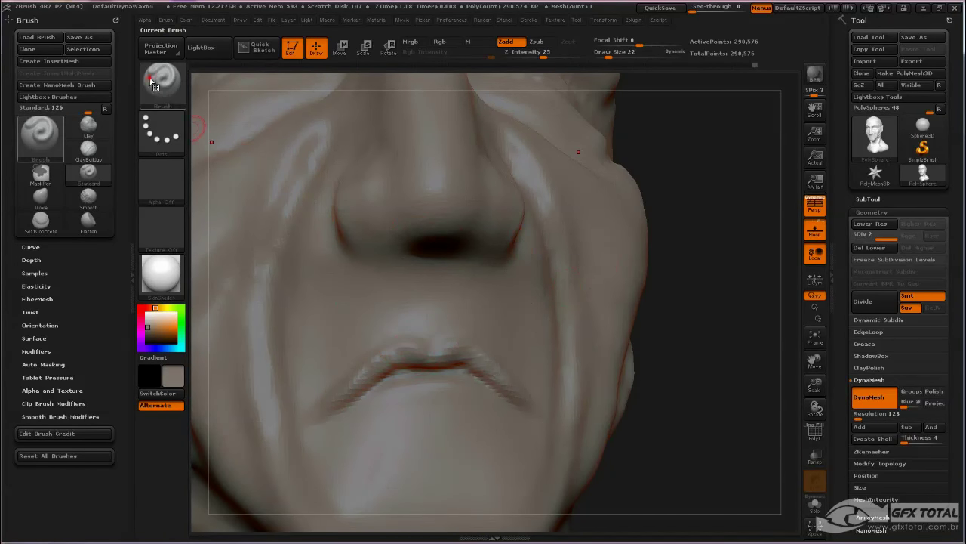
Select the Dam_Standard brush and divide the mesh to subdivision level 3
key("b")
key("d")
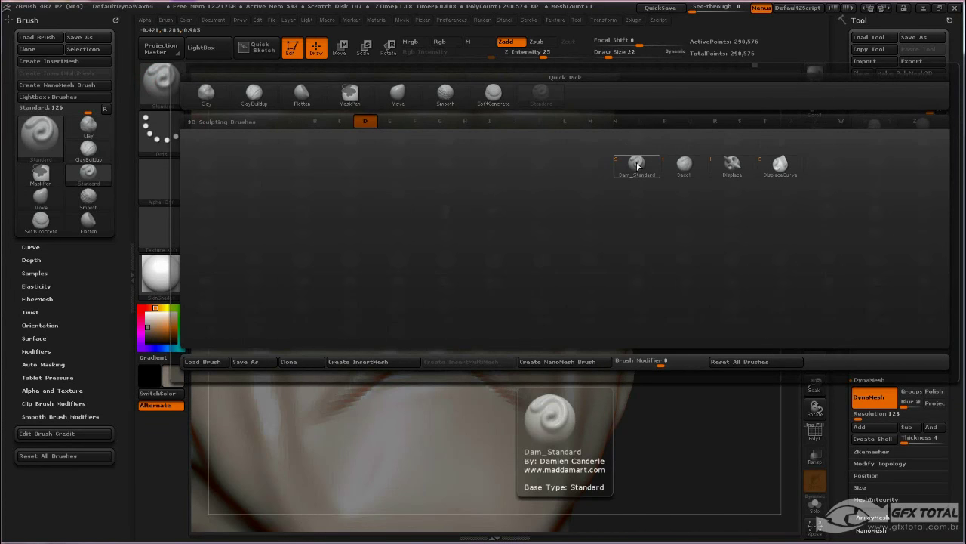
left_click(638, 165)
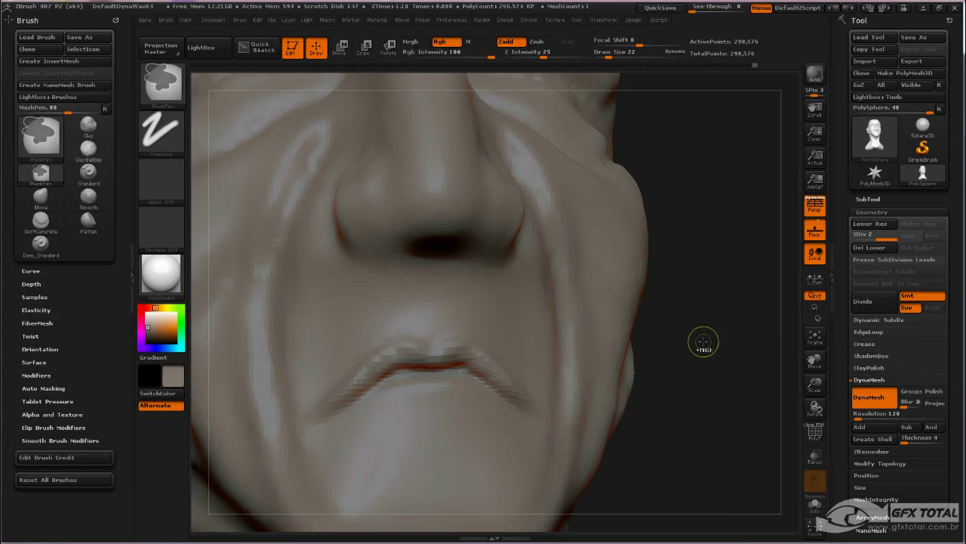
key("ctrl+d")
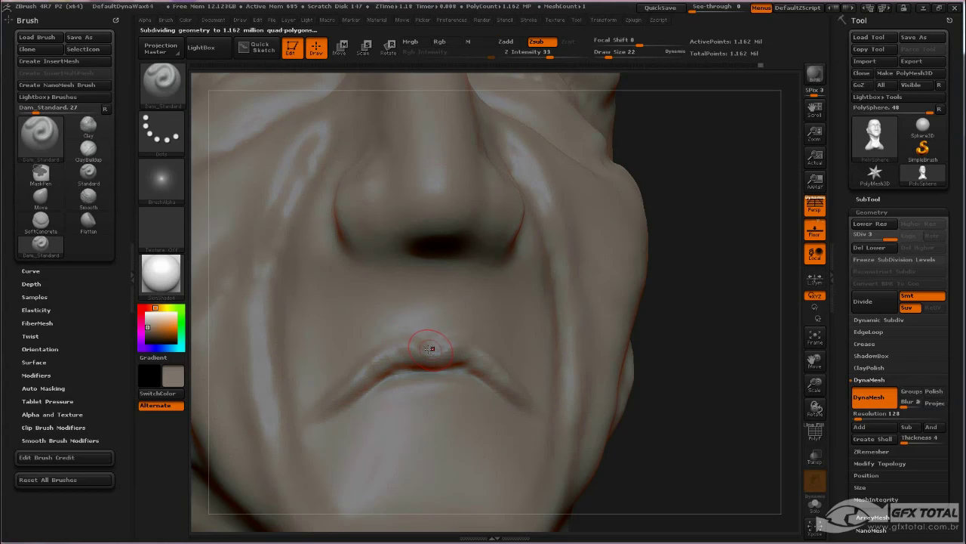
Carve the upper lip's contour and the parting line out to the mouth corner, smoothing the surrounding surface
mouse_move(422, 351)
left_mouse_down()
mouse_move(399, 341)
mouse_move(348, 385)
mouse_move(400, 353)
mouse_move(337, 388)
left_mouse_up()
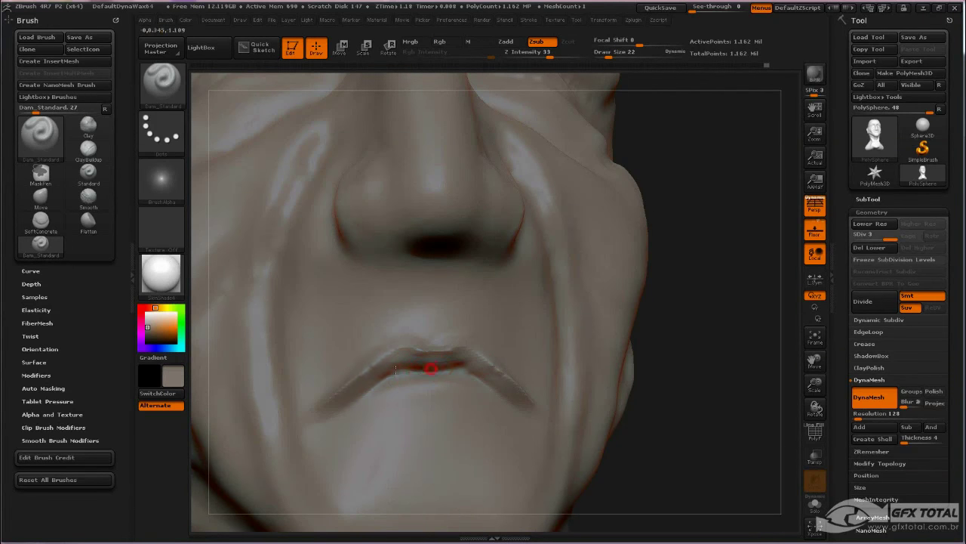
mouse_move(430, 369)
left_mouse_down()
mouse_move(367, 375)
mouse_move(318, 407)
left_mouse_up()
left_click_drag(419, 370, 360, 402, "shift")
left_click_drag(696, 336, 738, 337)
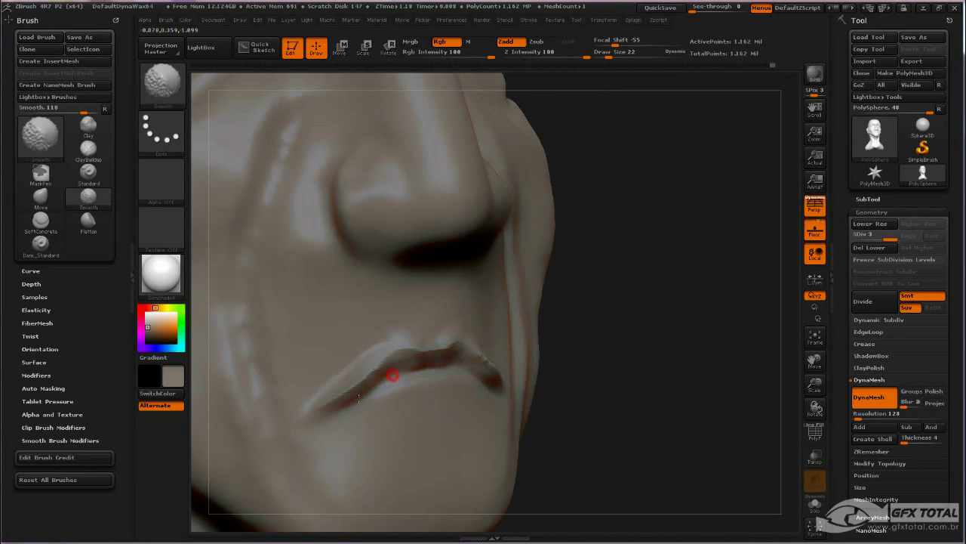
left_click_drag(382, 339, 367, 346, "shift")
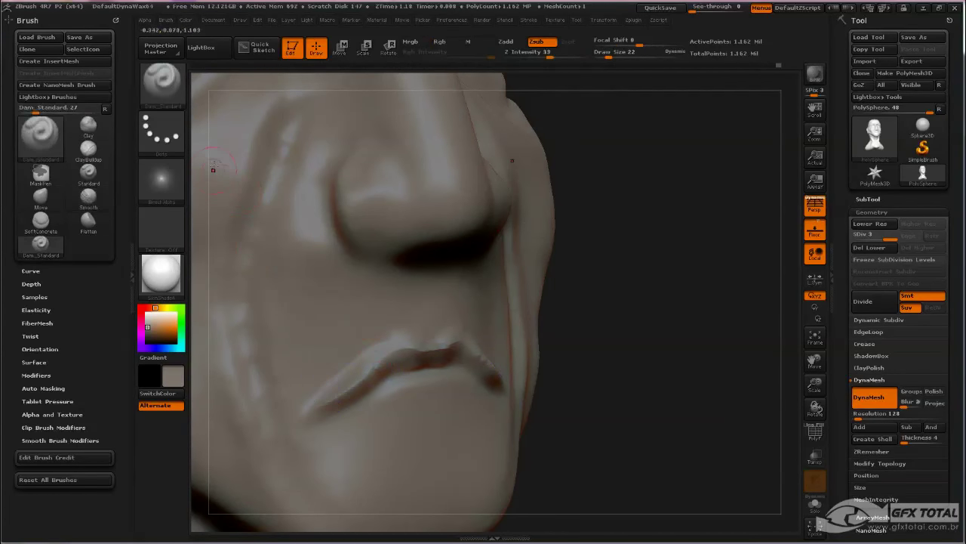
Carve the philtrum between the nose and the upper lip, and smooth it along with the upper lip's edge
mouse_move(646, 281)
left_mouse_down()
mouse_move(683, 272)
mouse_move(634, 282)
left_mouse_up()
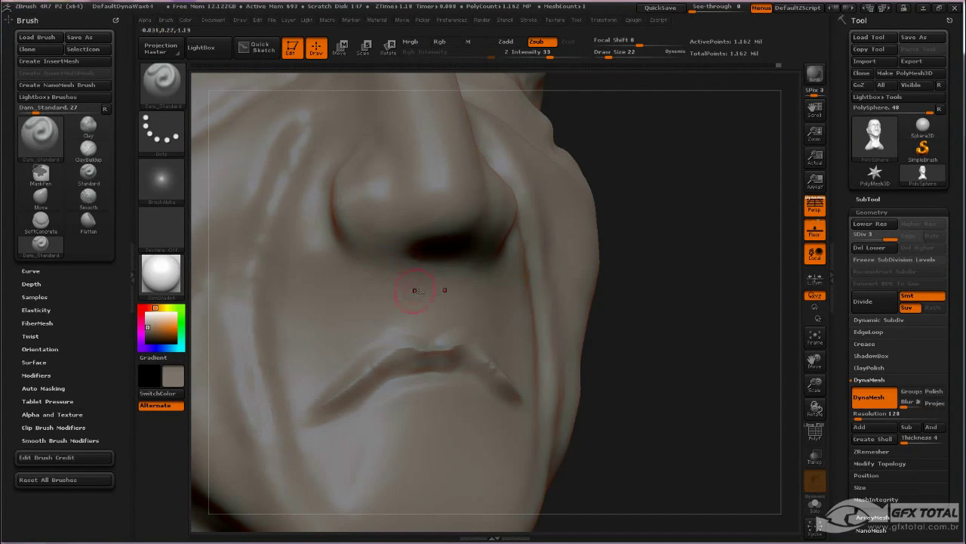
mouse_move(412, 335)
left_mouse_down()
mouse_move(428, 259)
mouse_move(444, 260)
left_mouse_up()
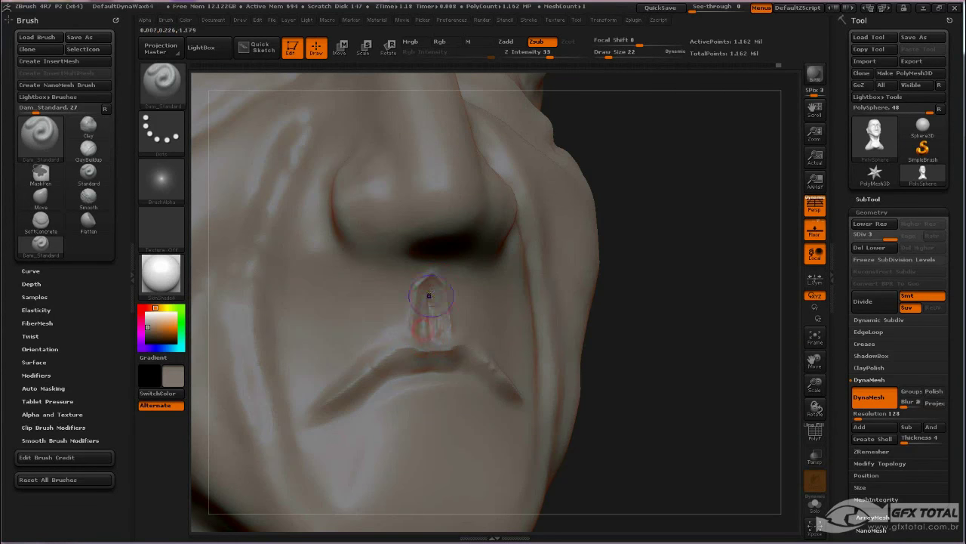
mouse_move(429, 294)
left_mouse_down("shift")
mouse_move(413, 328)
mouse_move(435, 325)
mouse_move(429, 340)
mouse_move(397, 352)
left_mouse_up("shift")
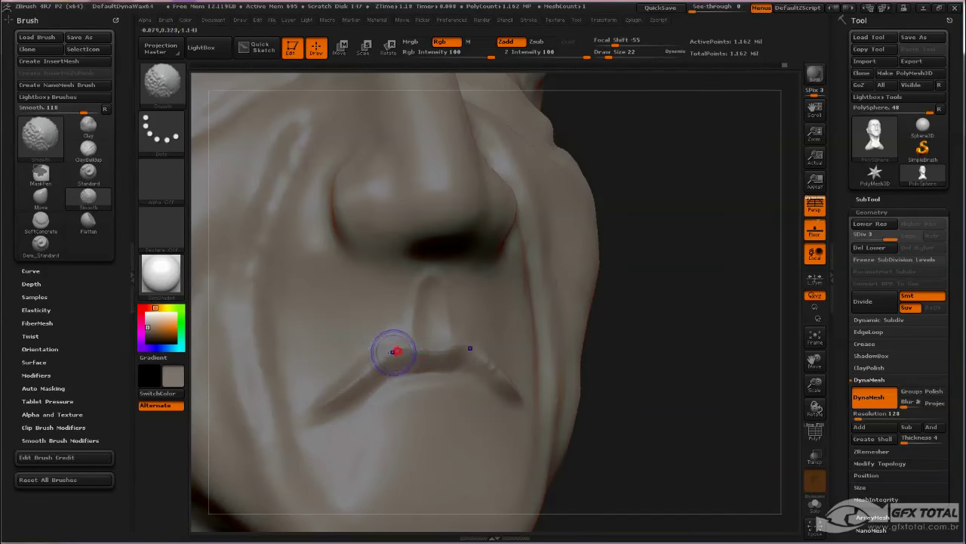
left_click_drag(676, 347, 641, 355)
mouse_move(687, 389)
left_mouse_down()
mouse_move(686, 336)
mouse_move(679, 377)
left_mouse_up()
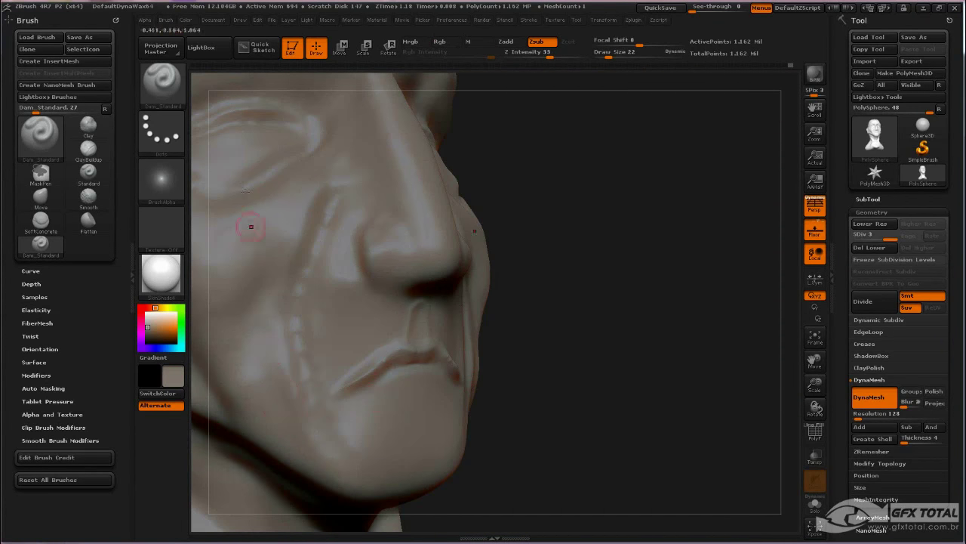
Pull the mouth corners inward and reshape the lower nasolabial folds outward with the Move brush at draw size 65
key("b")
key("m")
key("v")
key("space")
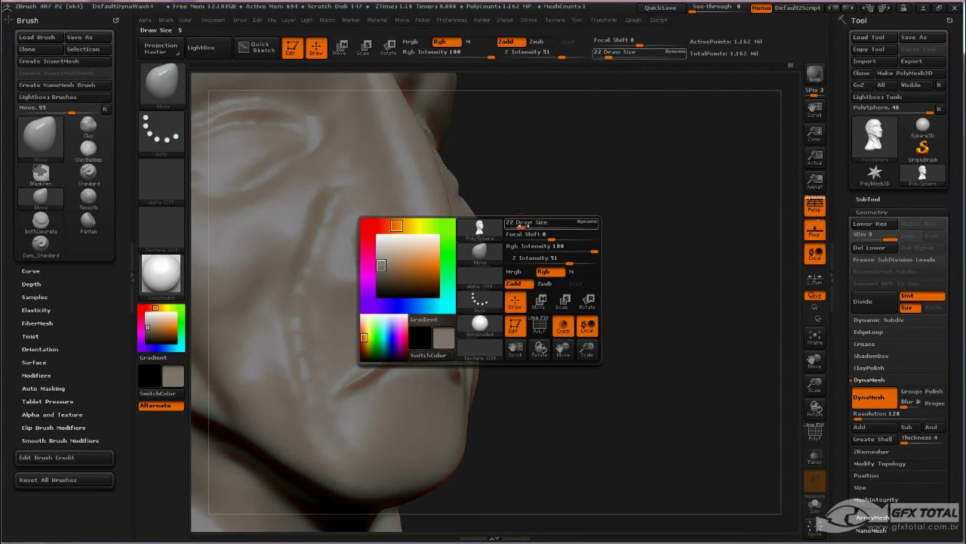
left_click_drag(523, 225, 532, 225)
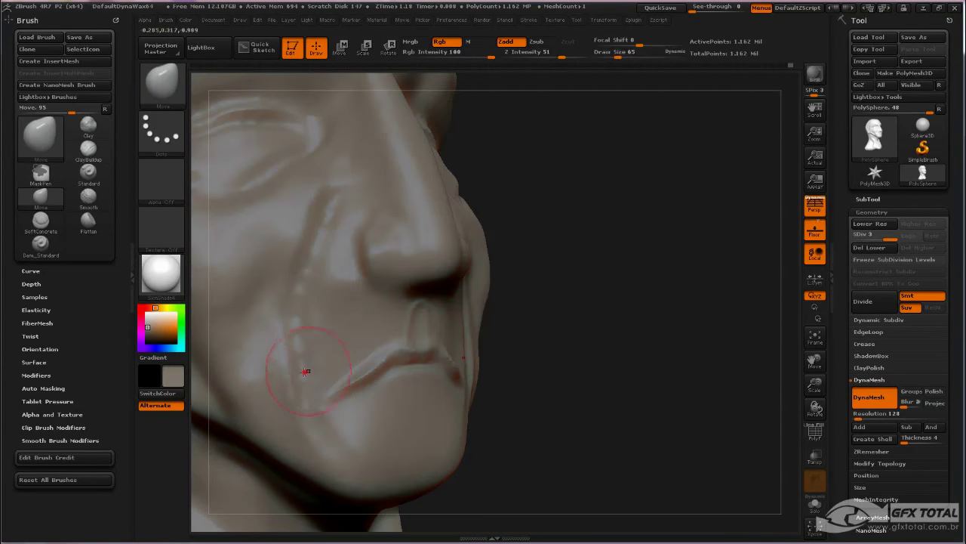
left_click_drag(306, 371, 338, 390)
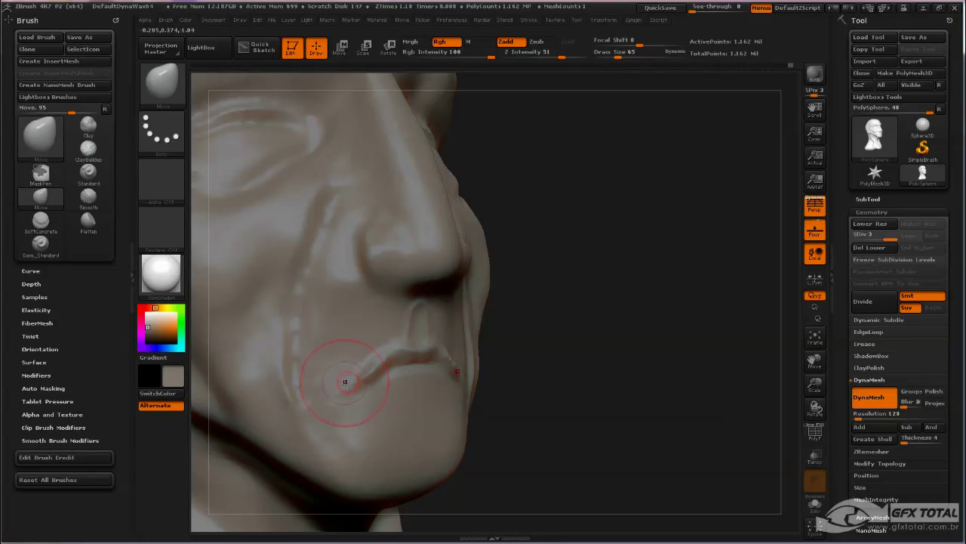
key("ctrl+z")
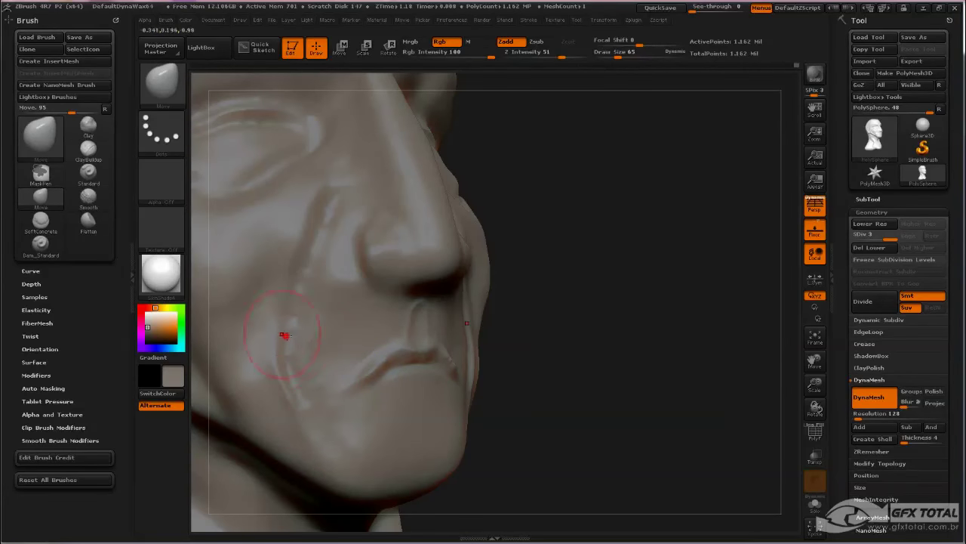
left_click_drag(286, 335, 276, 334)
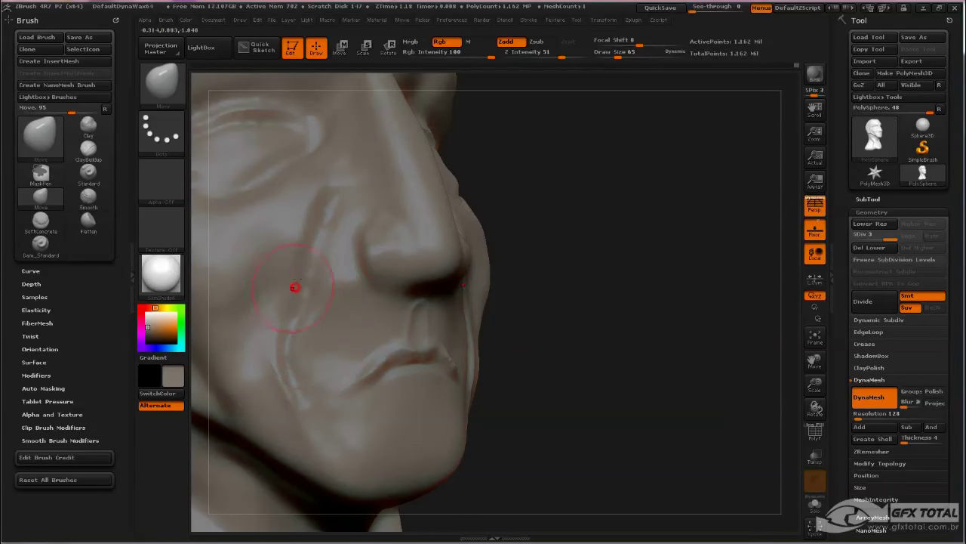
mouse_move(513, 355)
left_mouse_down()
mouse_move(624, 345)
mouse_move(707, 370)
mouse_move(692, 309)
left_mouse_up()
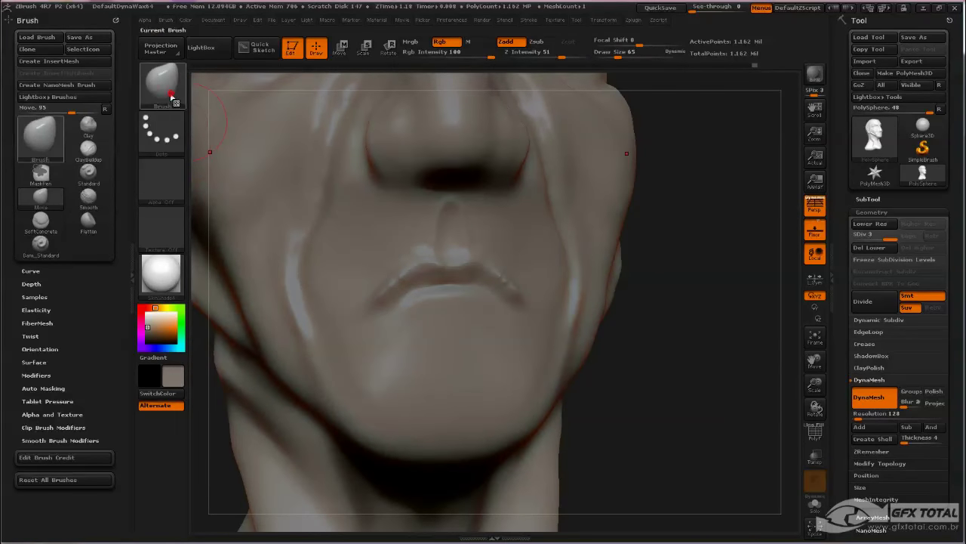
Build up a full lower lip below the parting line with the Standard brush at draw size 30
left_click(158, 79)
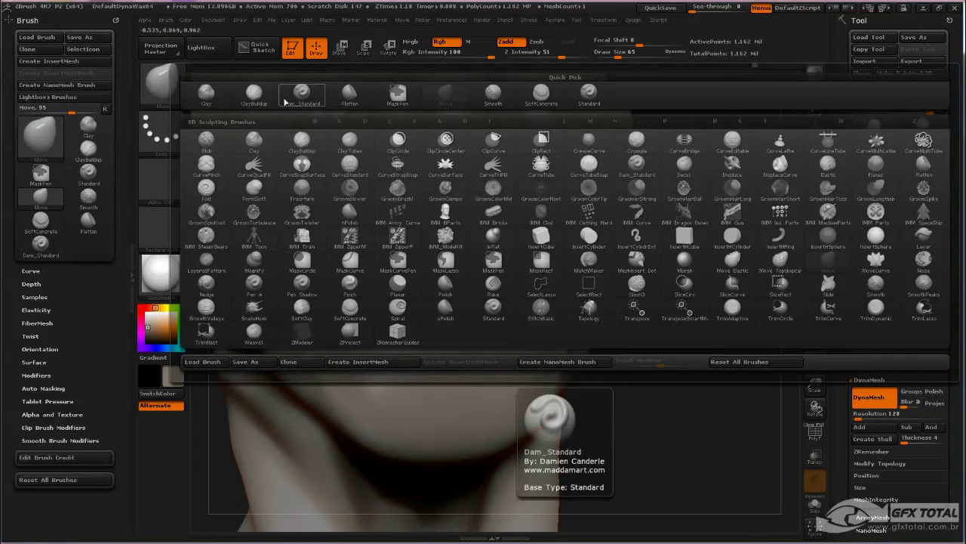
left_click(589, 92)
key("space")
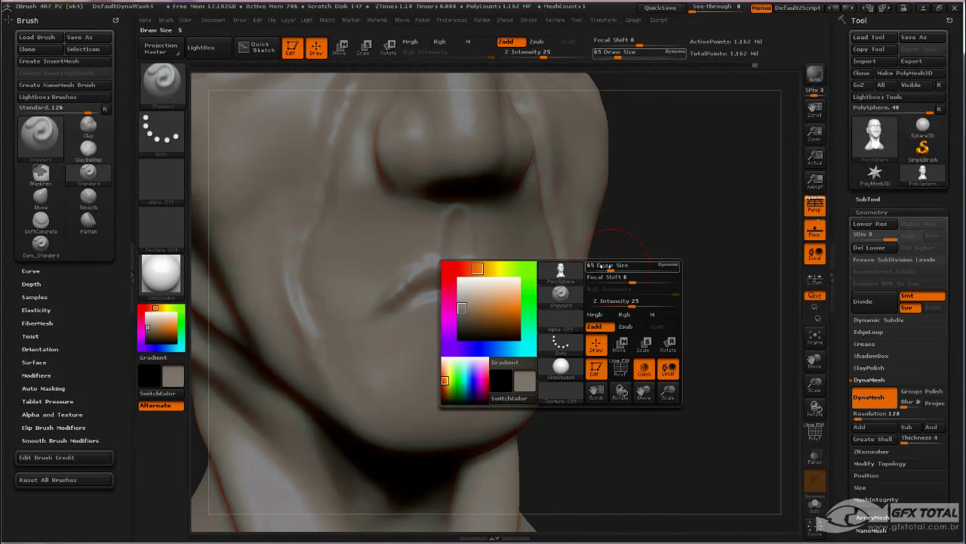
left_click_drag(610, 265, 603, 266)
left_click_drag(650, 307, 691, 340, "alt")
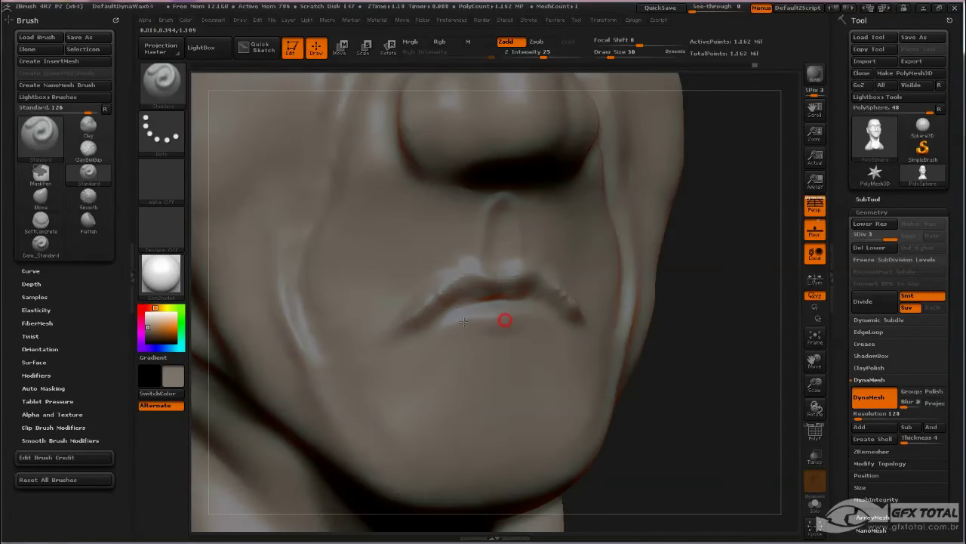
mouse_move(463, 321)
left_mouse_down()
mouse_move(479, 317)
mouse_move(435, 332)
mouse_move(500, 345)
mouse_move(442, 328)
mouse_move(483, 328)
left_mouse_up()
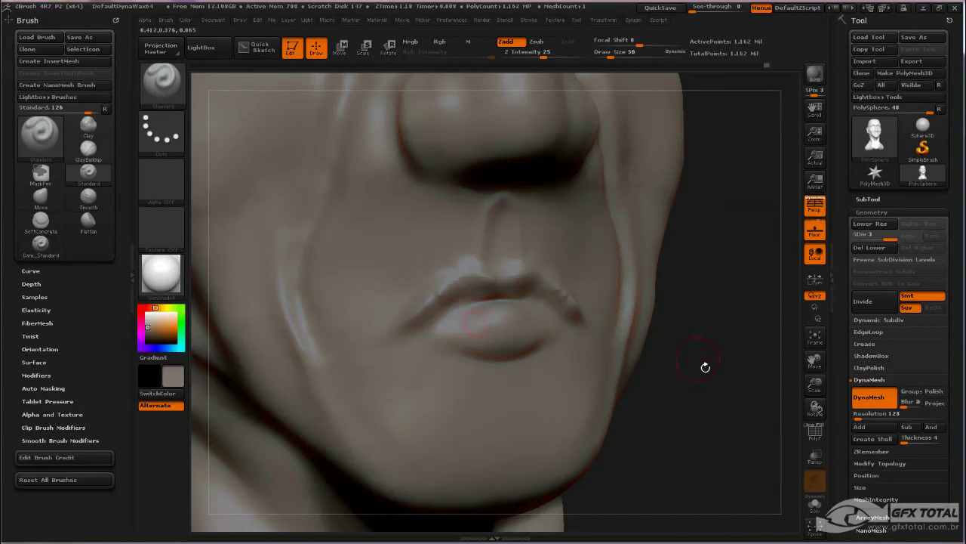
Remesh the head with DynaMesh at resolution 256
mouse_move(727, 384)
left_mouse_down("alt")
mouse_move(706, 290)
mouse_move(682, 384)
mouse_move(672, 345)
left_mouse_up("alt")
left_click_drag(664, 378, 660, 458, "alt")
left_click_drag(649, 403, 692, 343)
left_click(163, 83)
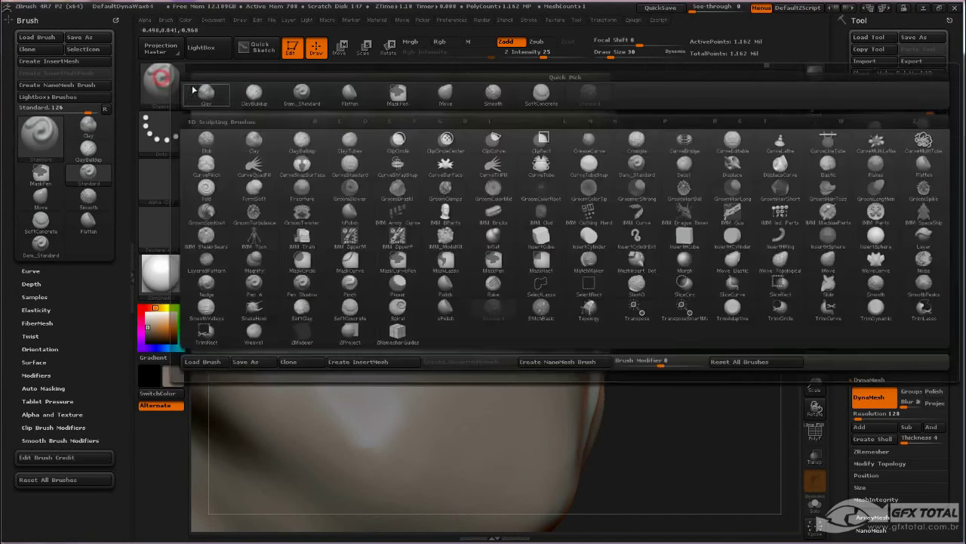
left_click_drag(685, 427, 700, 411)
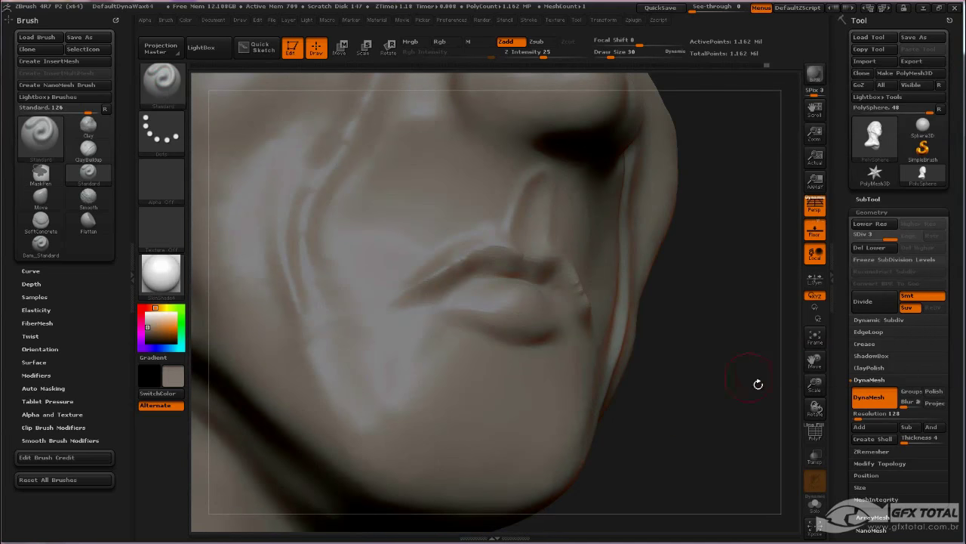
left_click(876, 416)
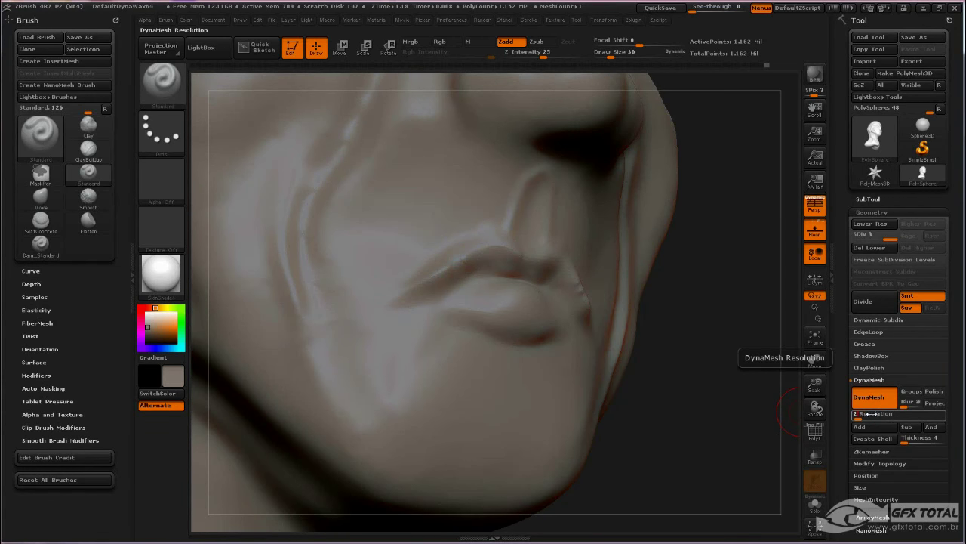
key("Return")
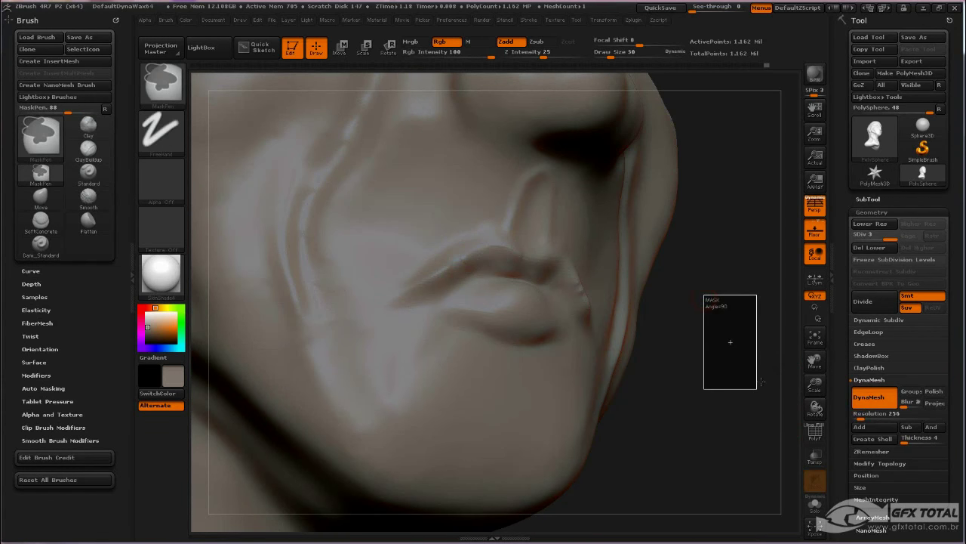
Smooth the lips, the nasolabial fold and the area below the eye
mouse_move(494, 275)
left_mouse_down("shift")
mouse_move(524, 289)
mouse_move(465, 295)
left_mouse_up("shift")
mouse_move(491, 250)
left_mouse_down("shift")
mouse_move(451, 252)
mouse_move(431, 275)
mouse_move(469, 249)
left_mouse_up("shift")
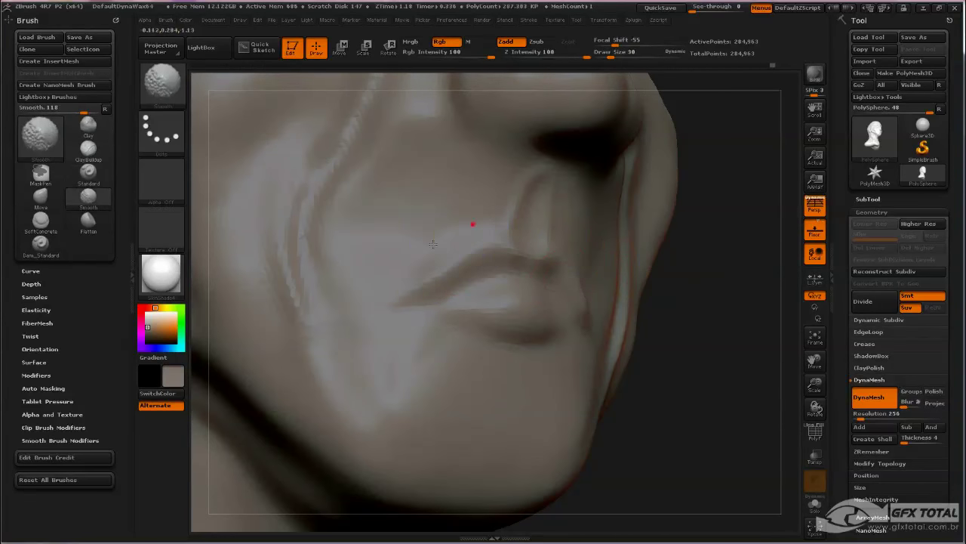
mouse_move(702, 287)
left_mouse_down()
mouse_move(729, 309)
mouse_move(738, 252)
mouse_move(619, 371)
mouse_move(690, 388)
mouse_move(694, 416)
left_mouse_up()
key("shift")
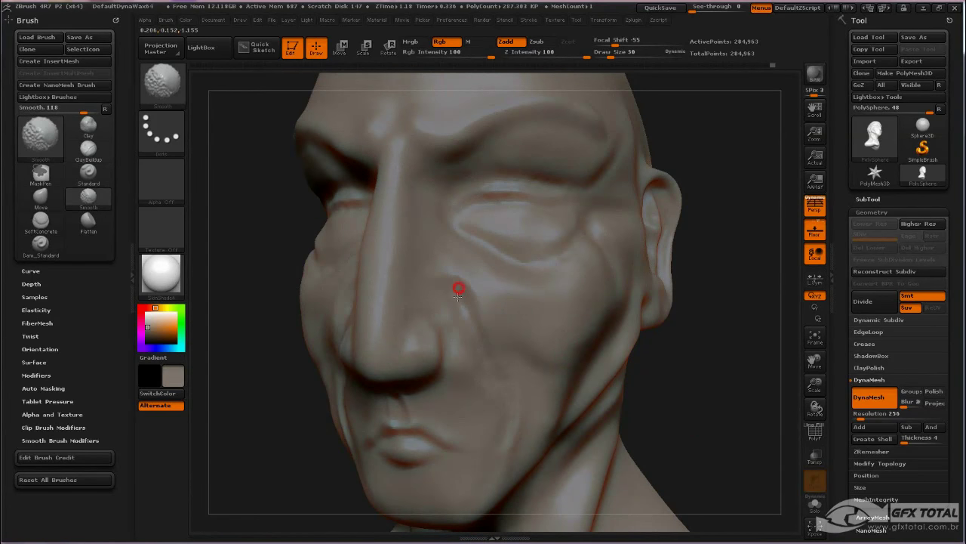
left_click_drag(479, 349, 510, 406, "shift")
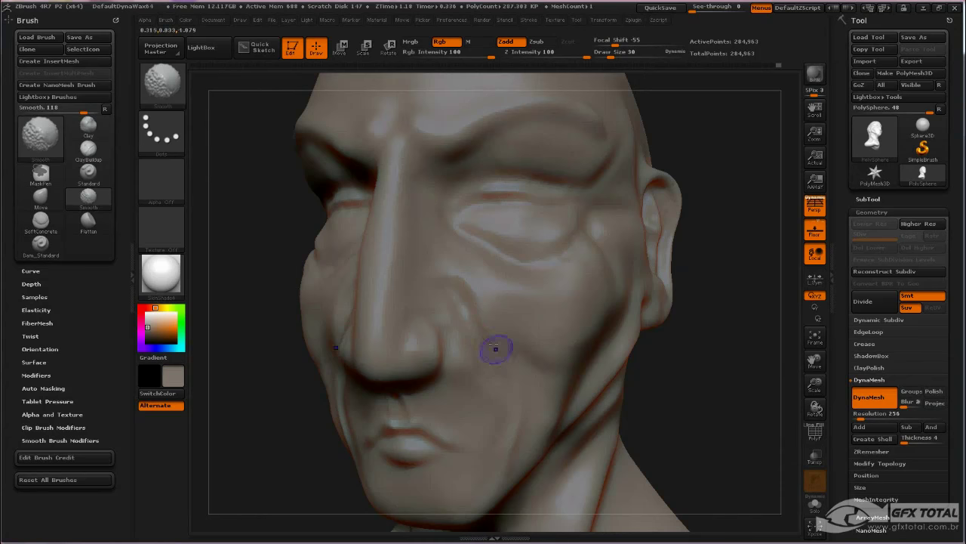
mouse_move(468, 239)
left_mouse_down("shift")
mouse_move(487, 263)
mouse_move(567, 253)
left_mouse_up("shift")
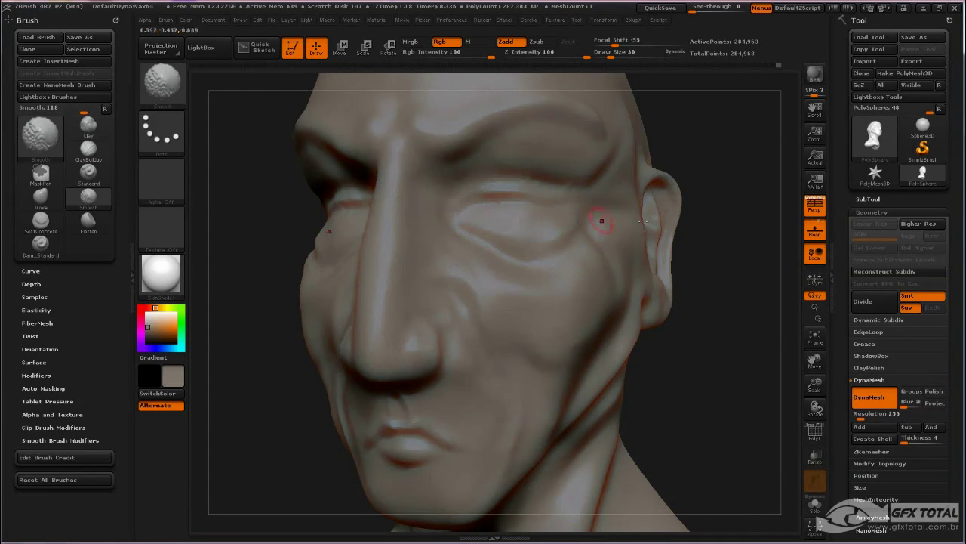
Carve the upper eyelid's edge from the inner to the outer eye corner with the Dam_Standard brush
left_click_drag(702, 217, 759, 209)
left_click_drag(697, 207, 724, 267)
left_click_drag(781, 255, 785, 298)
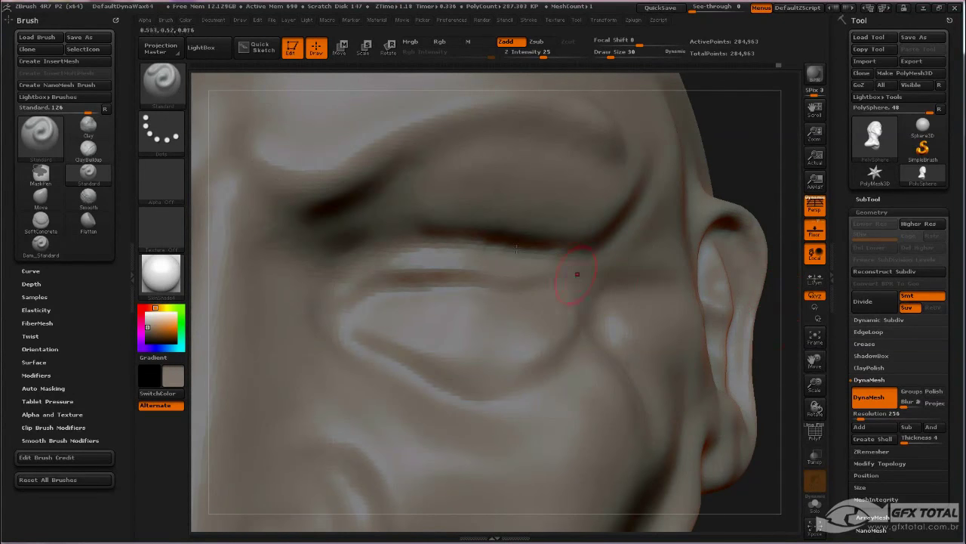
left_click(161, 79)
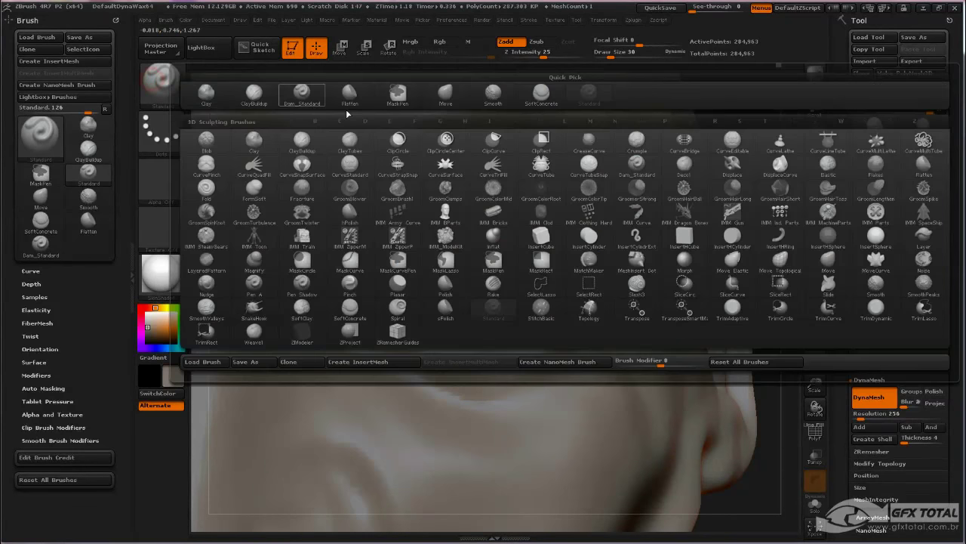
left_click(302, 92)
mouse_move(343, 308)
left_mouse_down()
mouse_move(380, 270)
mouse_move(356, 303)
left_mouse_up()
key("ctrl+z")
left_click_drag(379, 272, 524, 278)
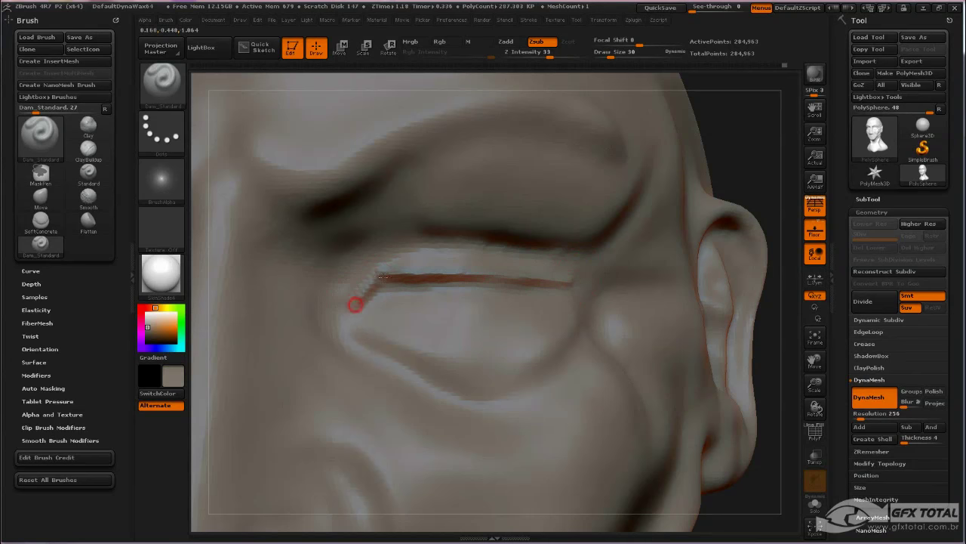
left_click_drag(370, 276, 544, 281)
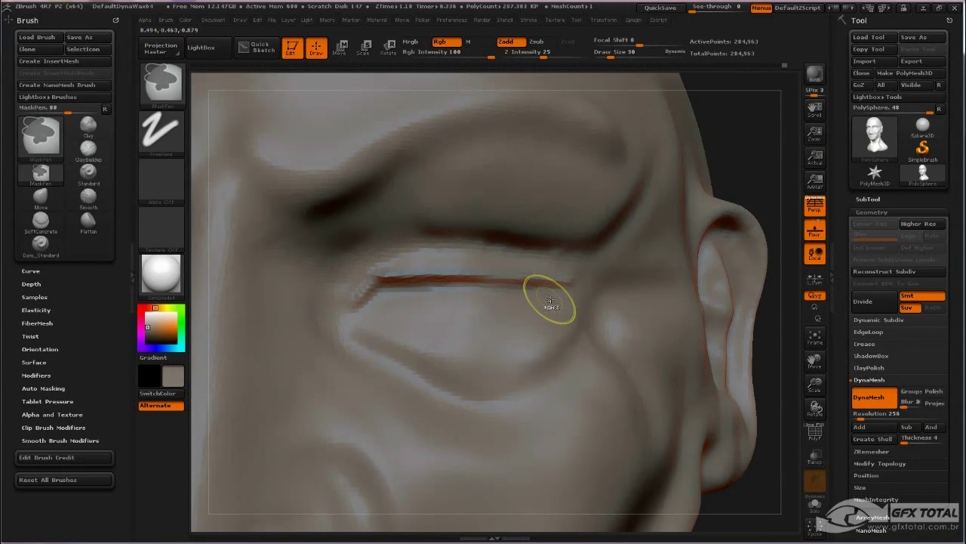
Mask the visible eyeball area beneath the upper eyelid and invert the mask
left_click_drag(551, 301, 470, 299, "ctrl")
key("ctrl+z")
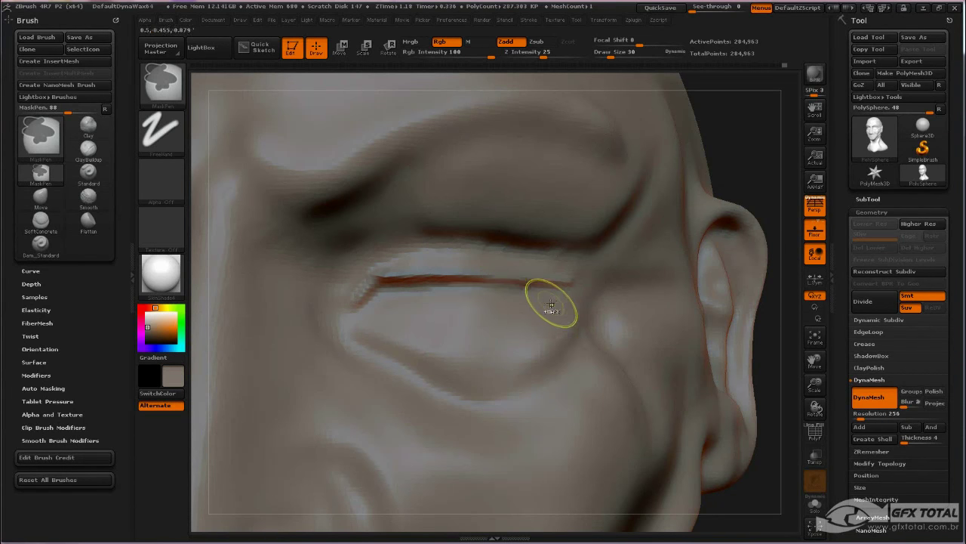
mouse_move(557, 304)
left_mouse_down("ctrl")
mouse_move(374, 301)
mouse_move(453, 314)
mouse_move(534, 300)
left_mouse_up("ctrl")
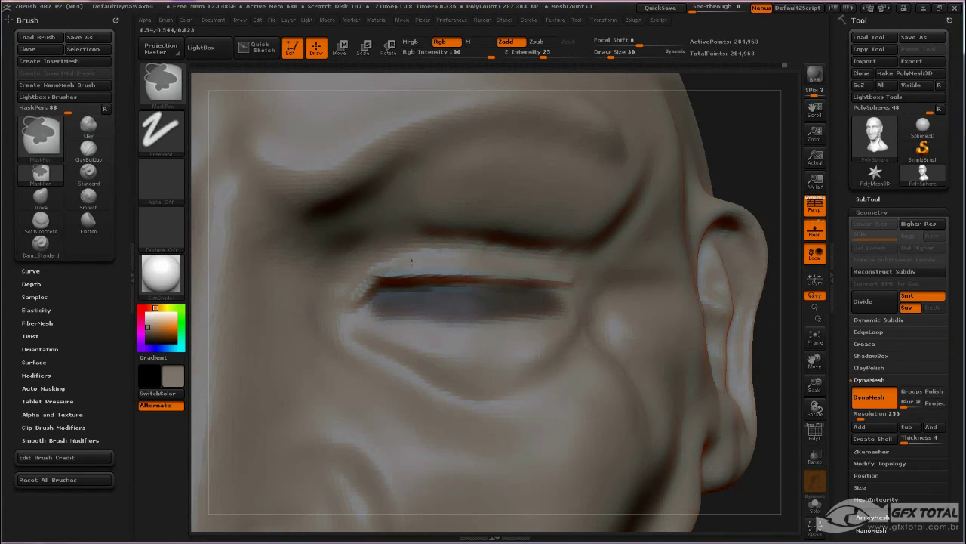
mouse_move(346, 294)
left_mouse_down("ctrl")
mouse_move(404, 304)
mouse_move(427, 323)
mouse_move(483, 324)
mouse_move(533, 305)
left_mouse_up("ctrl")
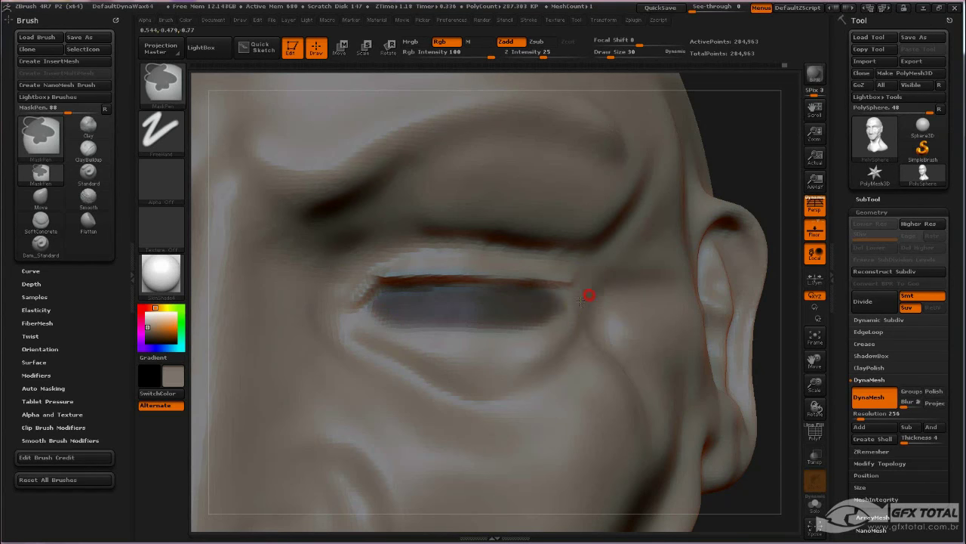
mouse_move(539, 297)
left_mouse_down("ctrl")
mouse_move(559, 306)
mouse_move(568, 295)
mouse_move(569, 322)
left_mouse_up("ctrl")
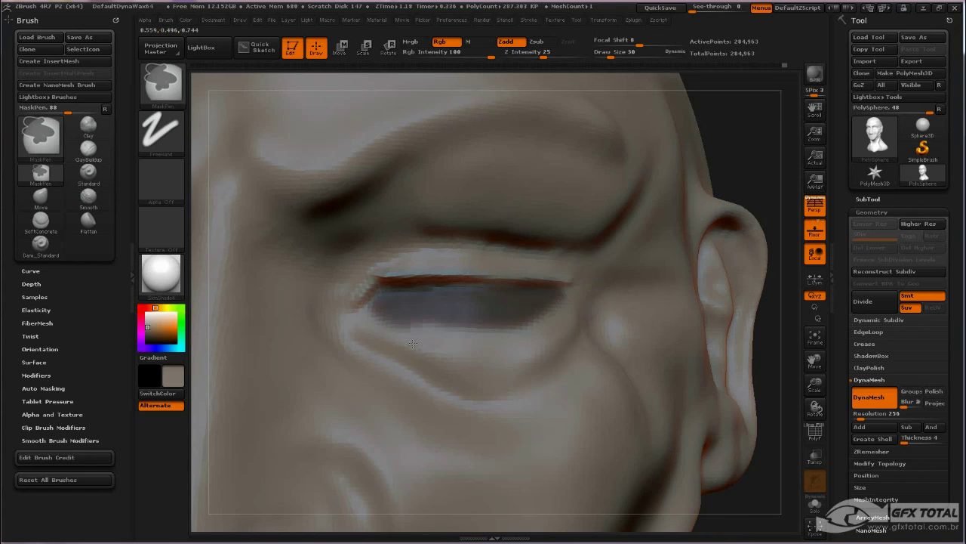
key("b")
key("d")
key("s")
mouse_move(762, 149)
left_mouse_down()
mouse_move(791, 123)
mouse_move(706, 151)
left_mouse_up()
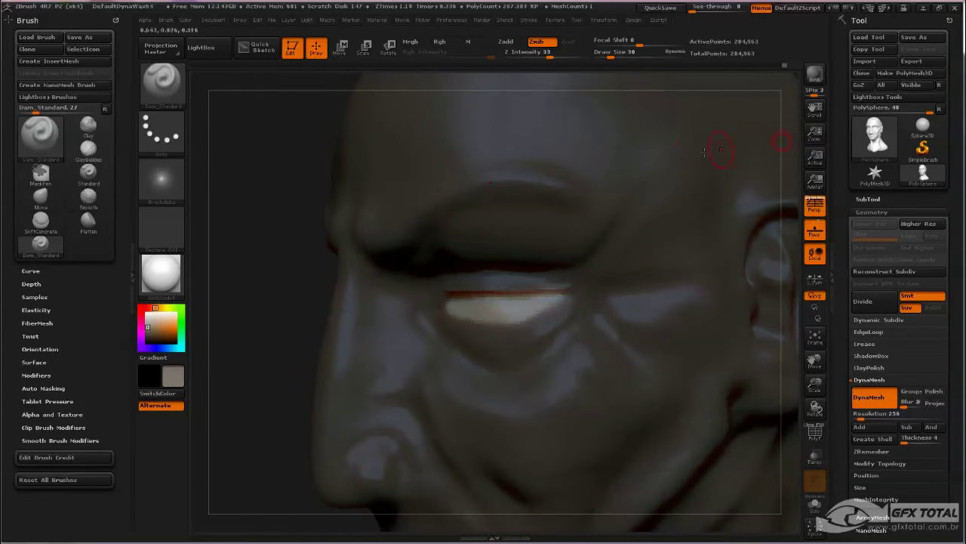
Push the unmasked eyeball area back into the head with the Move brush at draw size 220
left_click(163, 90)
left_click(452, 95)
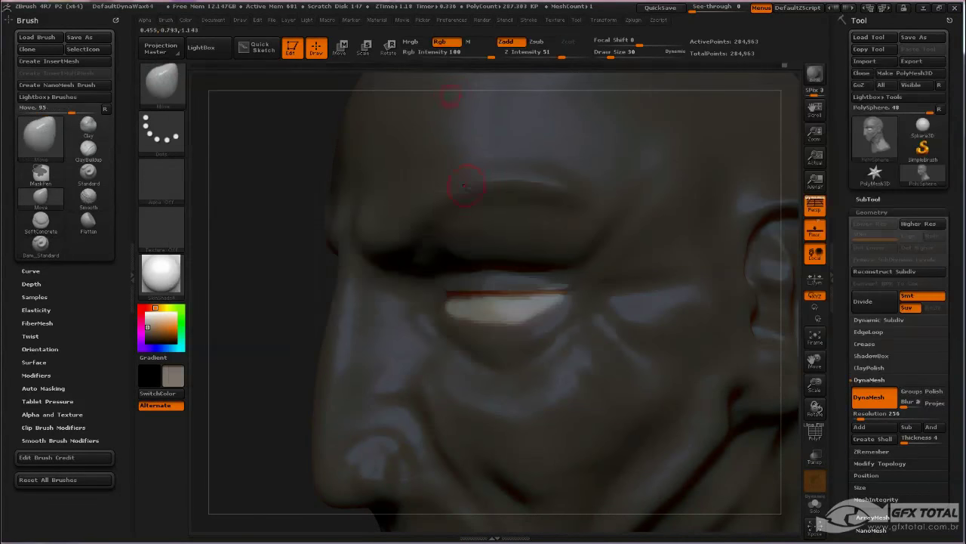
key("space")
left_click_drag(480, 190, 509, 191)
left_click_drag(267, 270, 232, 273)
mouse_move(512, 330)
left_mouse_down()
mouse_move(503, 317)
mouse_move(555, 308)
left_mouse_up()
left_click_drag(301, 307, 394, 308)
left_click_drag(496, 306, 481, 309)
mouse_move(666, 330)
left_mouse_down()
mouse_move(596, 333)
mouse_move(491, 307)
mouse_move(358, 327)
mouse_move(453, 277)
left_mouse_up()
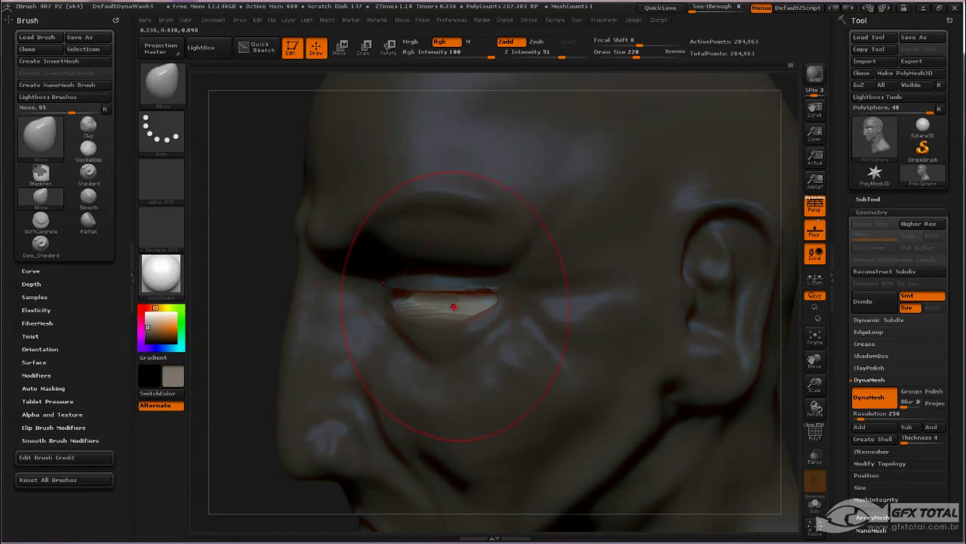
left_click_drag(247, 313, 367, 280)
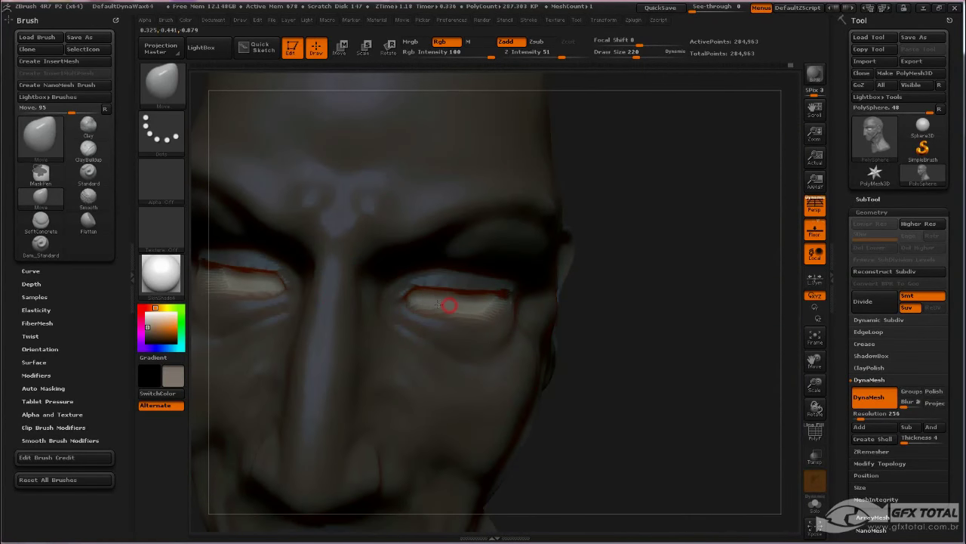
left_click_drag(505, 303, 528, 341)
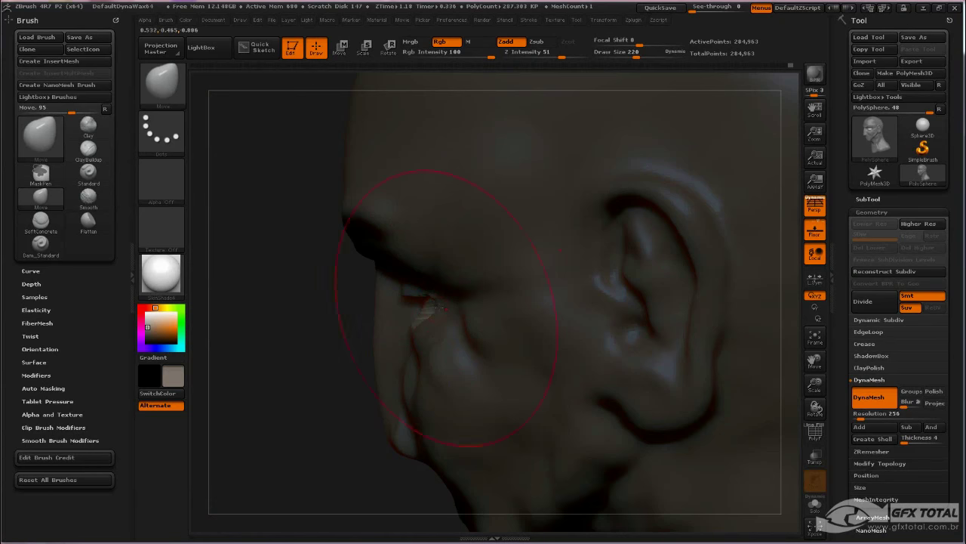
mouse_move(431, 304)
left_mouse_down()
mouse_move(310, 330)
mouse_move(468, 308)
left_mouse_up()
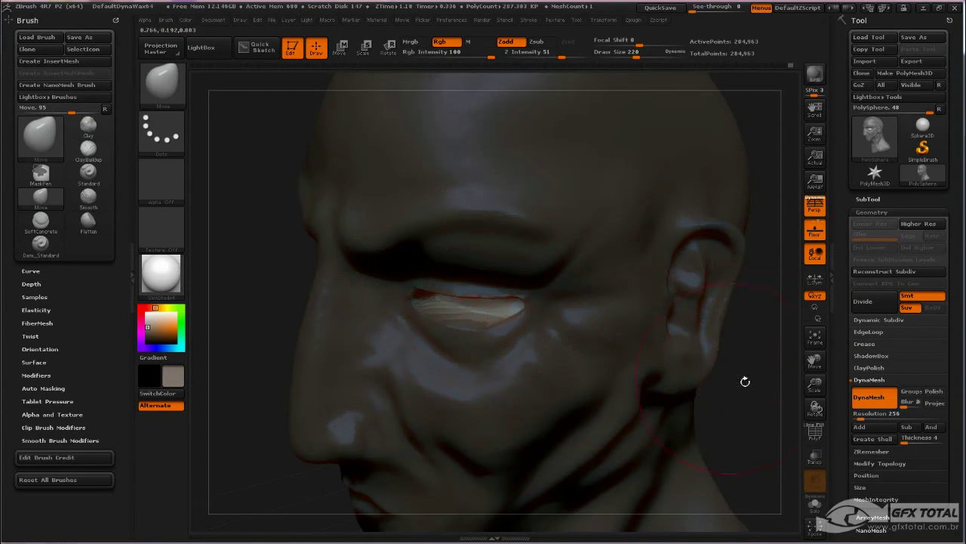
Clear the mask, remesh the head with DynaMesh at resolution 256, and inspect the wireframe around the eye
left_click_drag(745, 381, 714, 280)
mouse_move(717, 211)
left_mouse_down("ctrl")
mouse_move(763, 329)
mouse_move(649, 323)
mouse_move(604, 332)
mouse_move(691, 331)
left_mouse_up("ctrl")
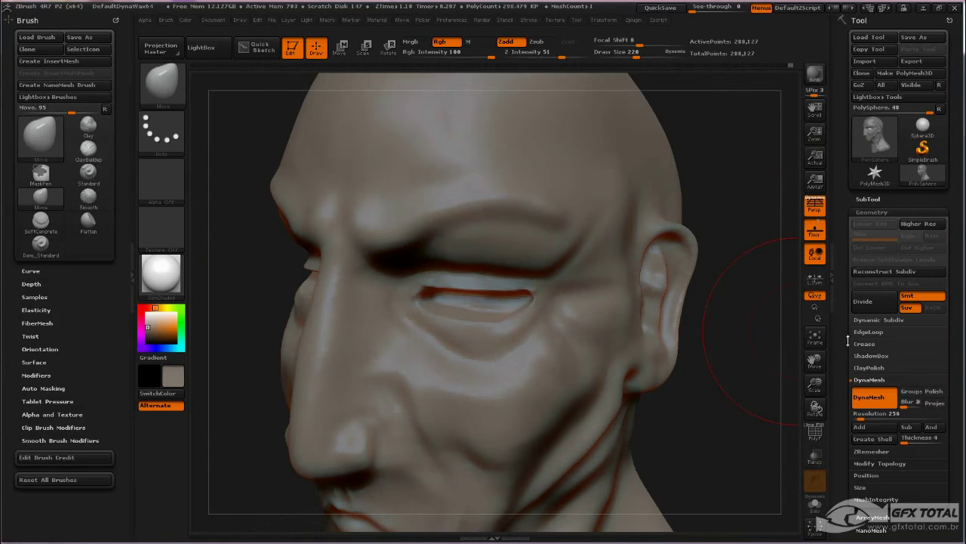
left_click(818, 437)
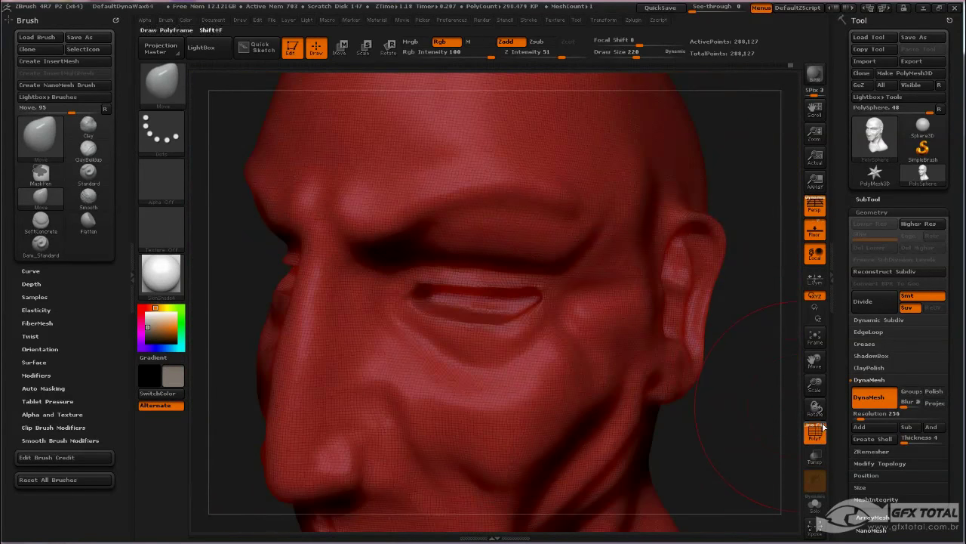
left_click(823, 428)
Reshape the eyelid edges and the outer eye corner with the Move brush at draw sizes 101 and 47
left_click_drag(753, 443, 729, 420)
key("space")
left_click_drag(462, 300, 451, 301)
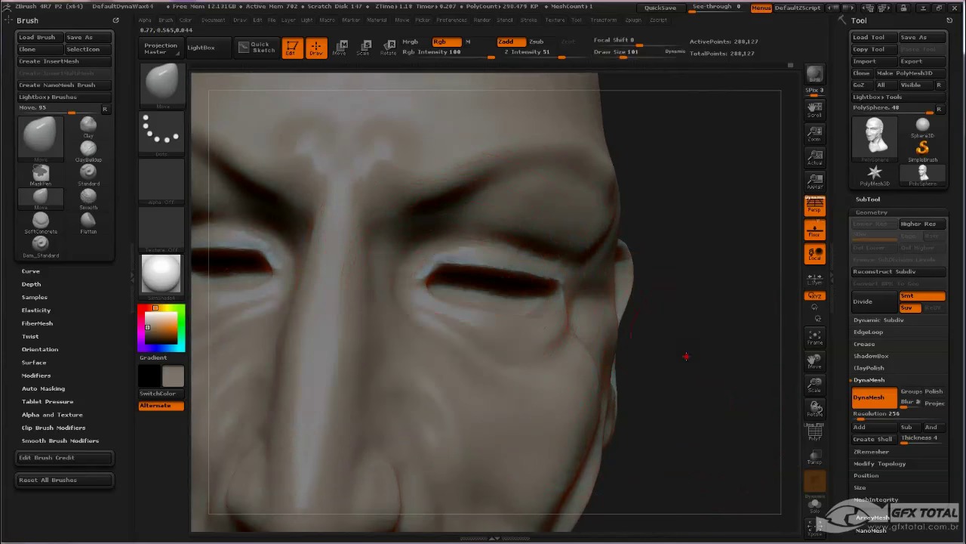
left_click_drag(686, 356, 683, 388, "alt")
mouse_move(401, 259)
left_mouse_down()
mouse_move(395, 274)
mouse_move(408, 258)
left_mouse_up()
key("space")
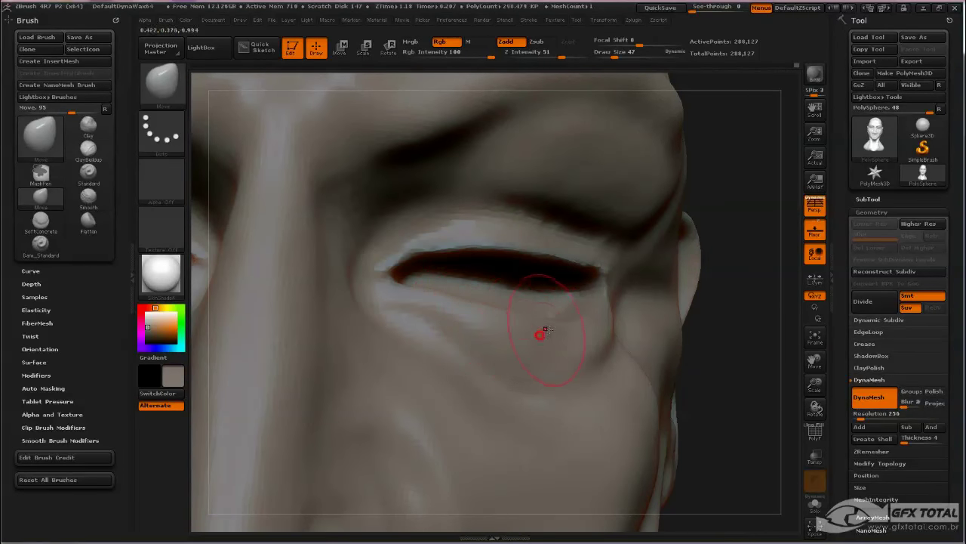
left_click_drag(490, 316, 491, 309)
left_click_drag(774, 338, 725, 337)
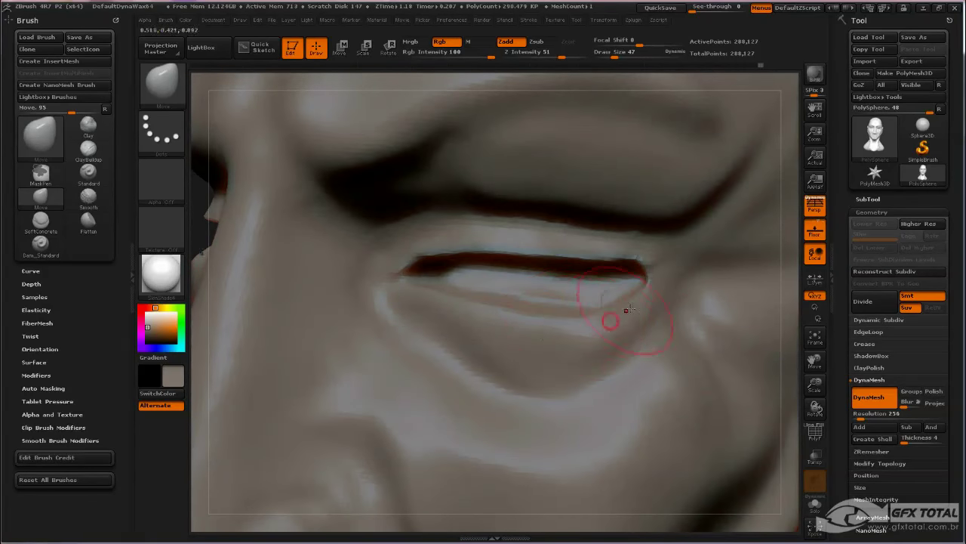
left_click_drag(634, 263, 643, 268)
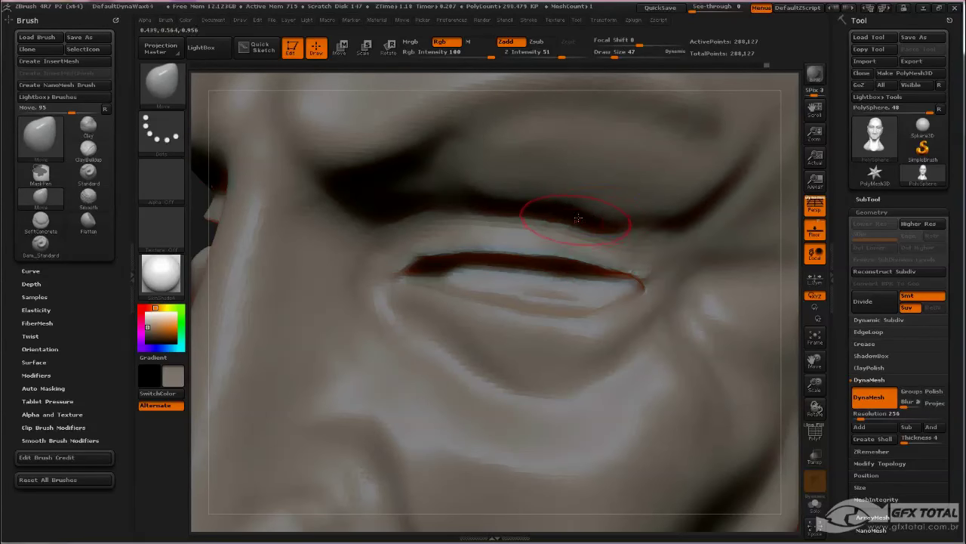
Mask the area around the eye and adjust the brow fold above the upper lid with the Move brush at draw size 101
key("space")
mouse_move(578, 218)
left_mouse_down()
mouse_move(587, 219)
mouse_move(557, 211)
left_mouse_up()
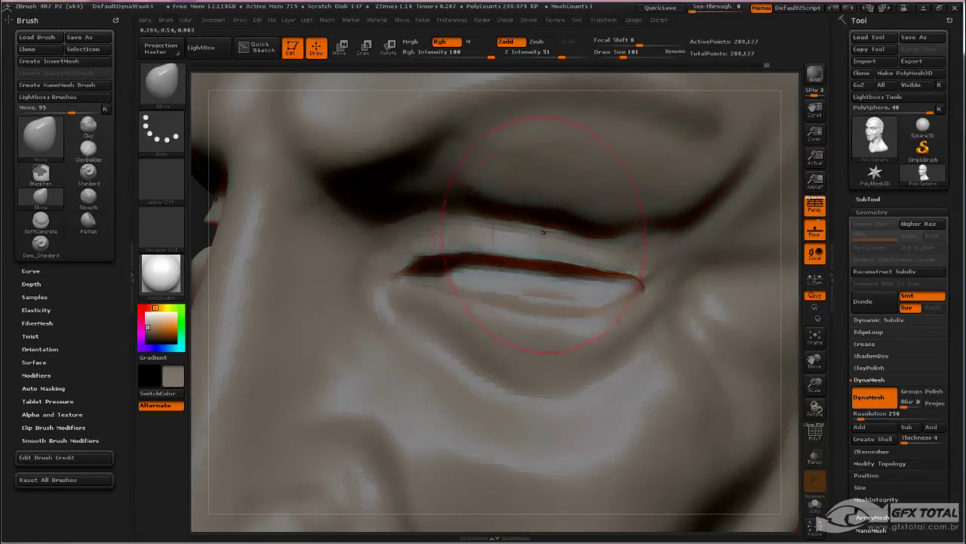
key("ctrl")
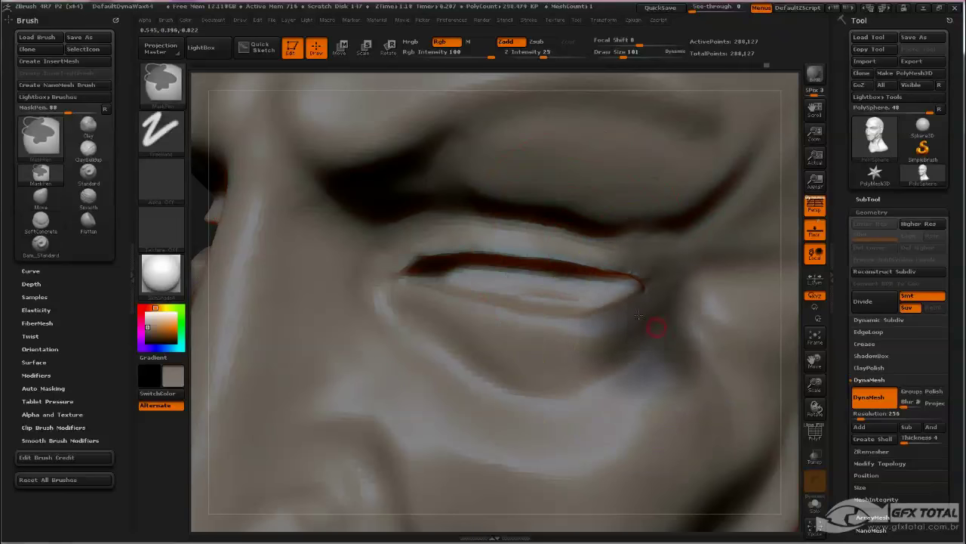
mouse_move(638, 316)
left_mouse_down("ctrl")
mouse_move(442, 298)
mouse_move(559, 325)
mouse_move(462, 364)
left_mouse_up("ctrl")
left_click_drag(541, 211, 538, 220)
mouse_move(685, 212)
left_mouse_down()
mouse_move(697, 219)
mouse_move(644, 227)
left_mouse_up()
key("ctrl")
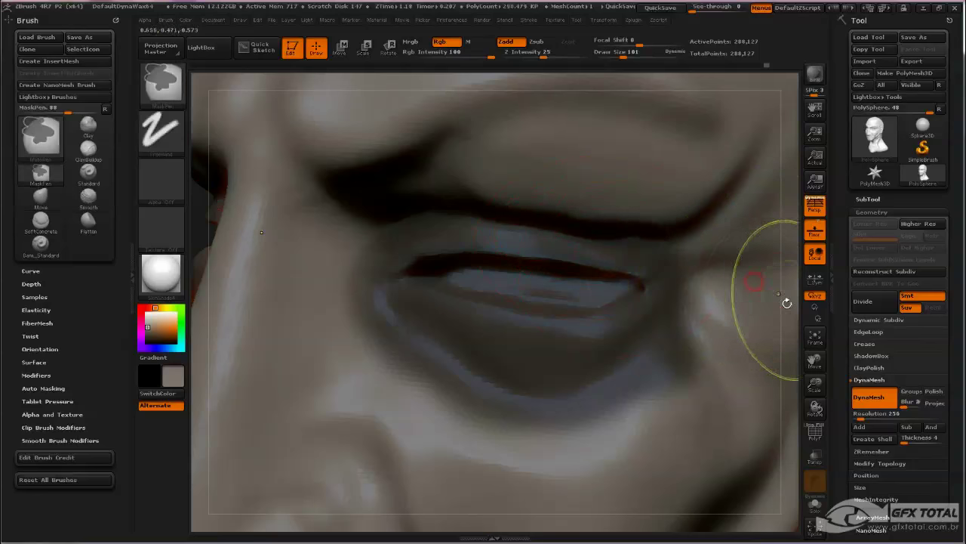
left_click_drag(789, 281, 778, 144)
left_click_drag(413, 270, 417, 275, "ctrl")
Shift the outer eye corner forward in profile with the Move brush at draw size 214
mouse_move(390, 277)
left_mouse_down()
mouse_move(423, 256)
mouse_move(414, 266)
mouse_move(215, 247)
left_mouse_up()
mouse_move(707, 241)
left_mouse_down("shift")
mouse_move(585, 263)
mouse_move(596, 263)
left_mouse_up("shift")
key("space")
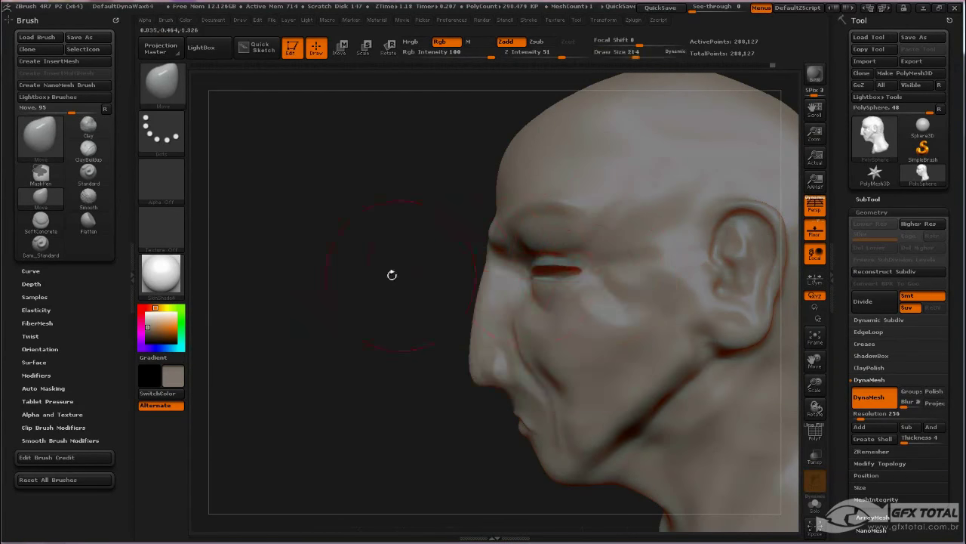
left_click_drag(391, 274, 375, 284, "alt")
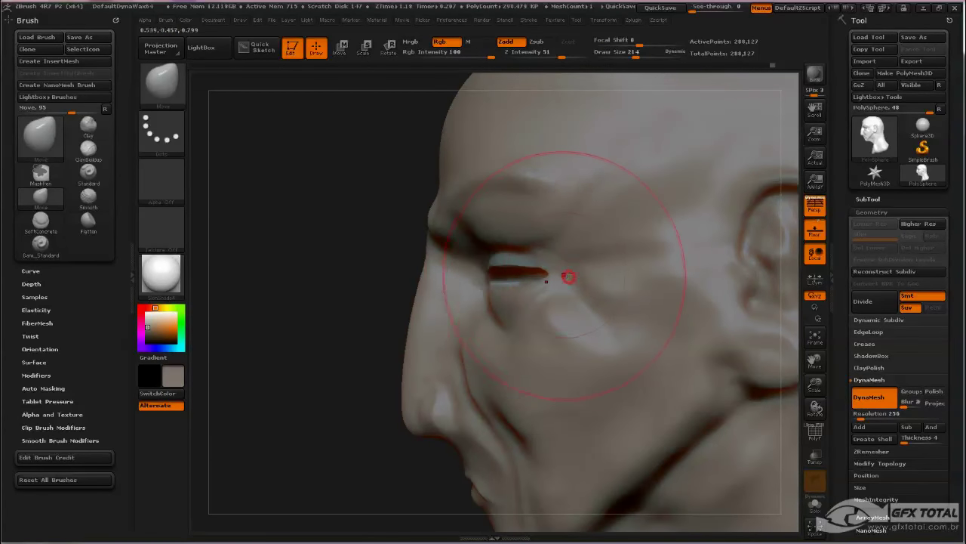
left_click_drag(471, 285, 478, 287)
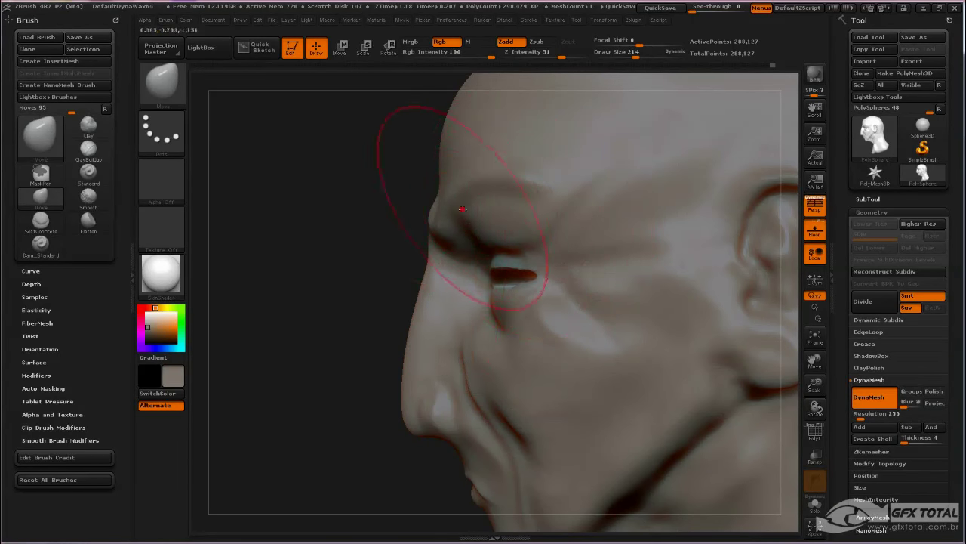
Reshape the outer end of the brow with the Move brush at draw size 105 and smooth the temple above it
left_click_drag(264, 265, 370, 269)
left_click_drag(677, 255, 649, 231, "alt")
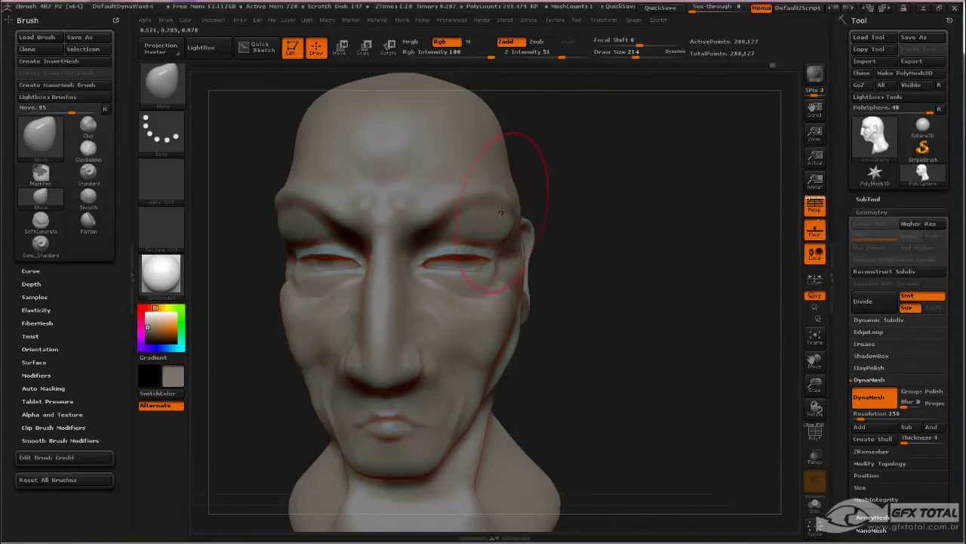
key("space")
left_click_drag(536, 202, 525, 201)
left_click_drag(594, 188, 538, 210)
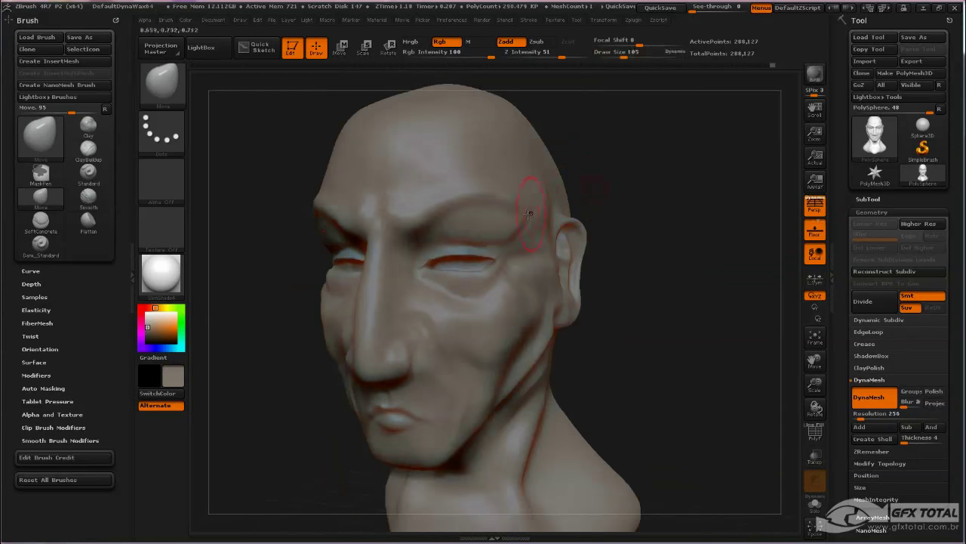
key("shift")
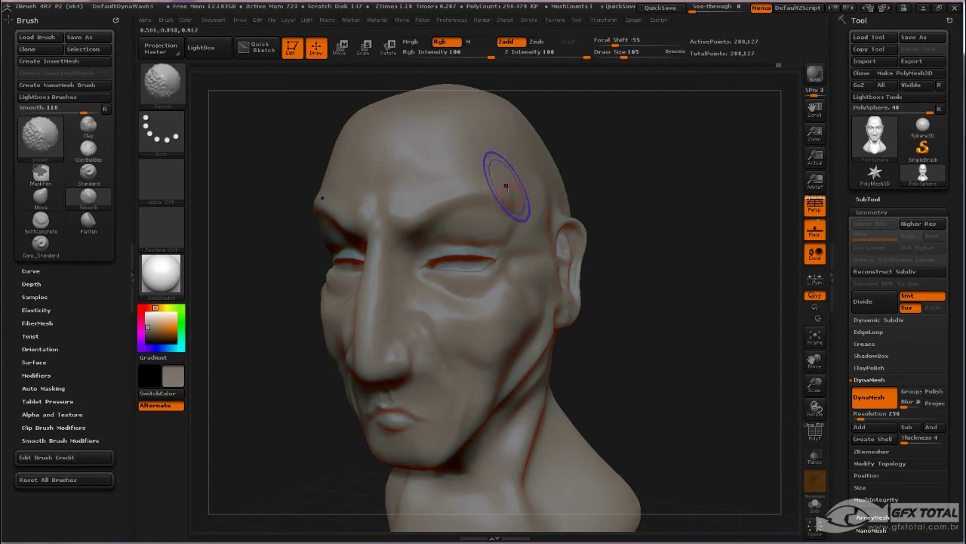
left_click_drag(669, 162, 708, 294)
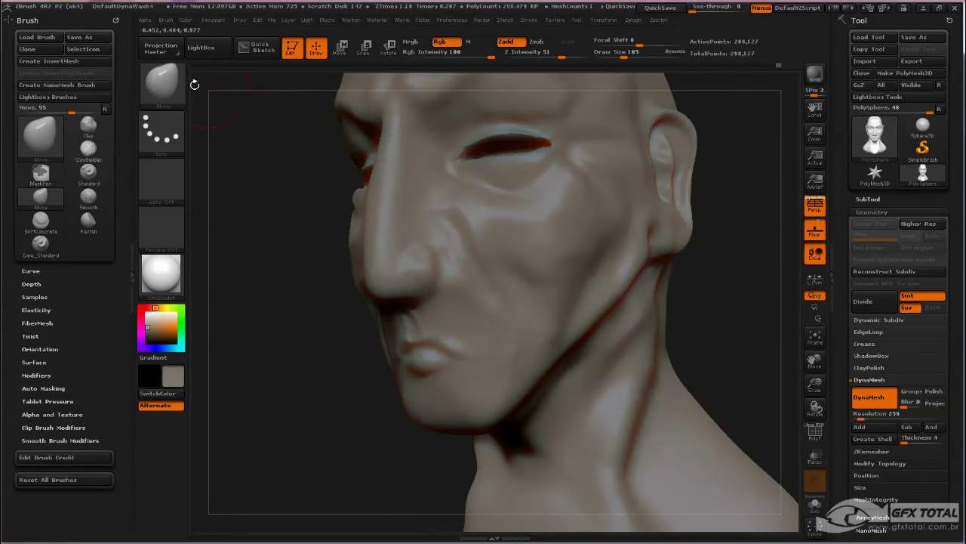
Build up the cheek along the nasolabial fold with the Standard brush at draw size 62 and smooth the fold
left_click(161, 83)
left_click(589, 95)
left_click_drag(294, 234, 291, 284, "alt")
key("space")
left_click_drag(430, 252, 410, 254)
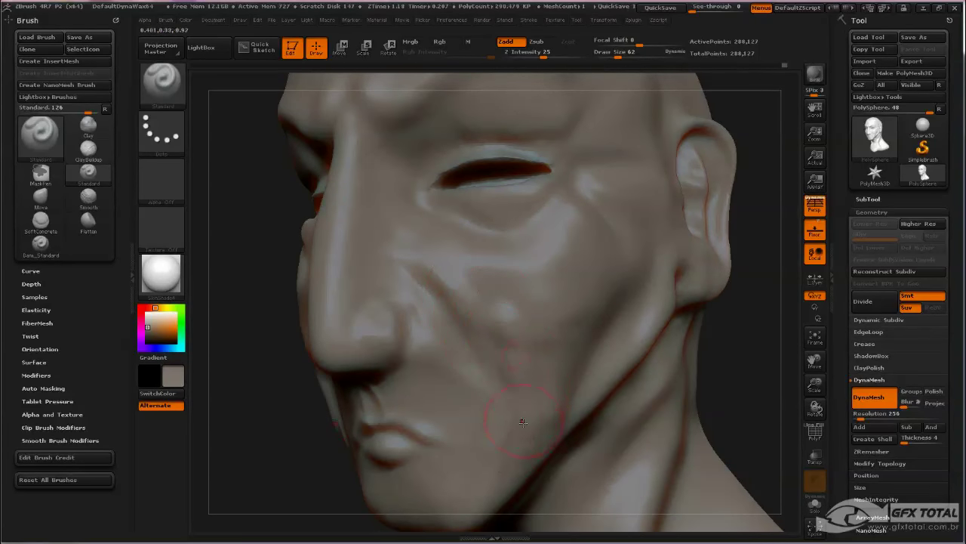
key("shift")
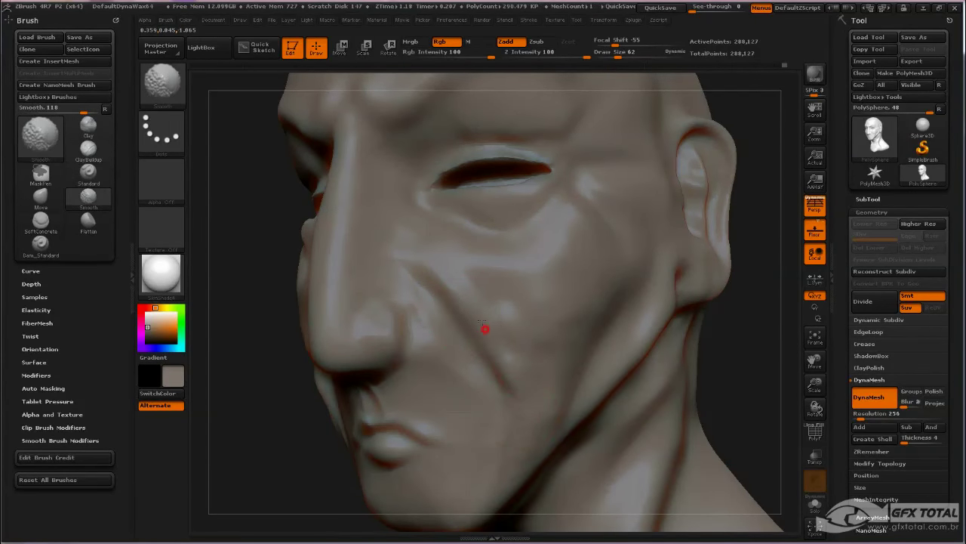
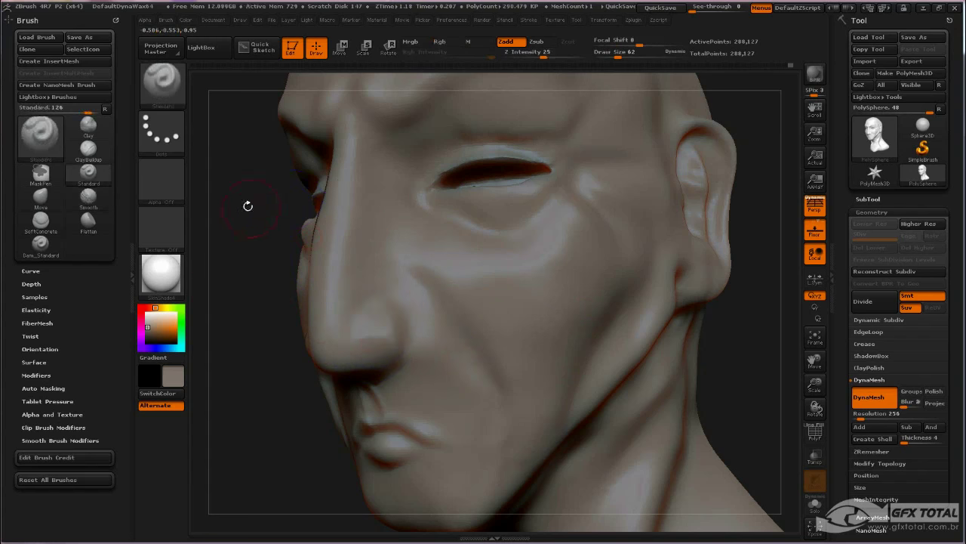
Smooth the brow ridge and the area between the brows
left_click_drag(248, 205, 469, 106)
left_click_drag(694, 170, 712, 261)
left_click_drag(472, 297, 507, 261, "shift")
mouse_move(695, 275)
left_mouse_down()
mouse_move(707, 231)
mouse_move(699, 225)
left_mouse_up()
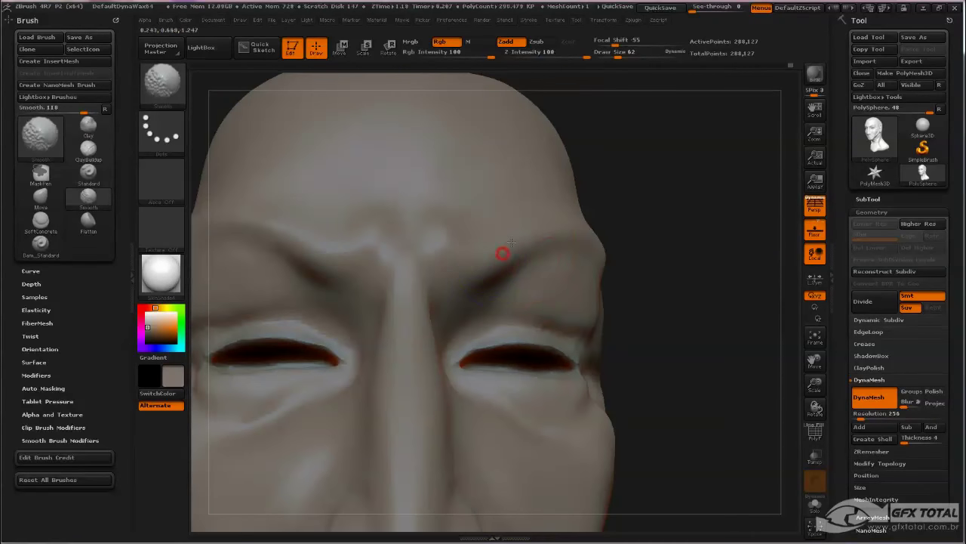
Smooth the jawline and the side of the neck, and save the project
mouse_move(675, 283)
left_mouse_down("alt")
mouse_move(701, 222)
mouse_move(685, 221)
left_mouse_up("alt")
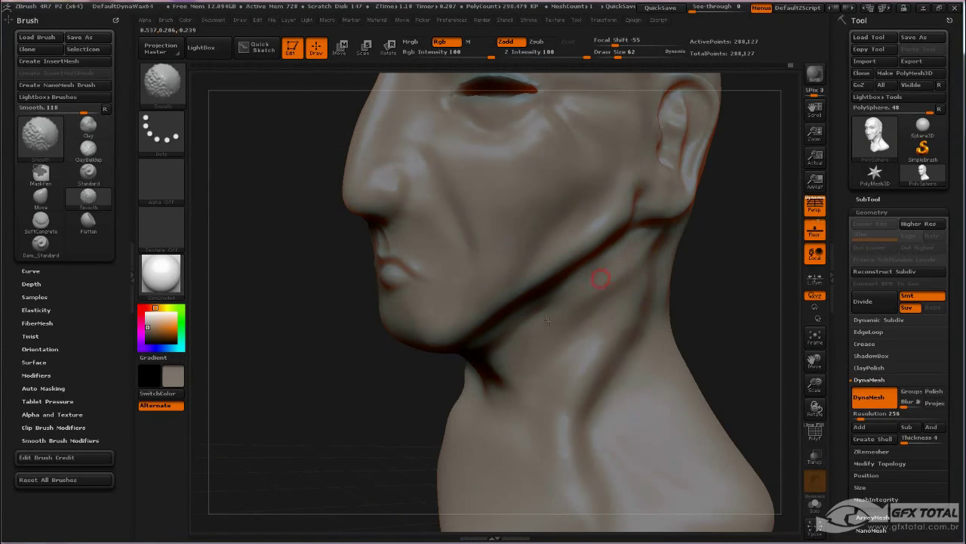
left_click_drag(601, 279, 449, 287)
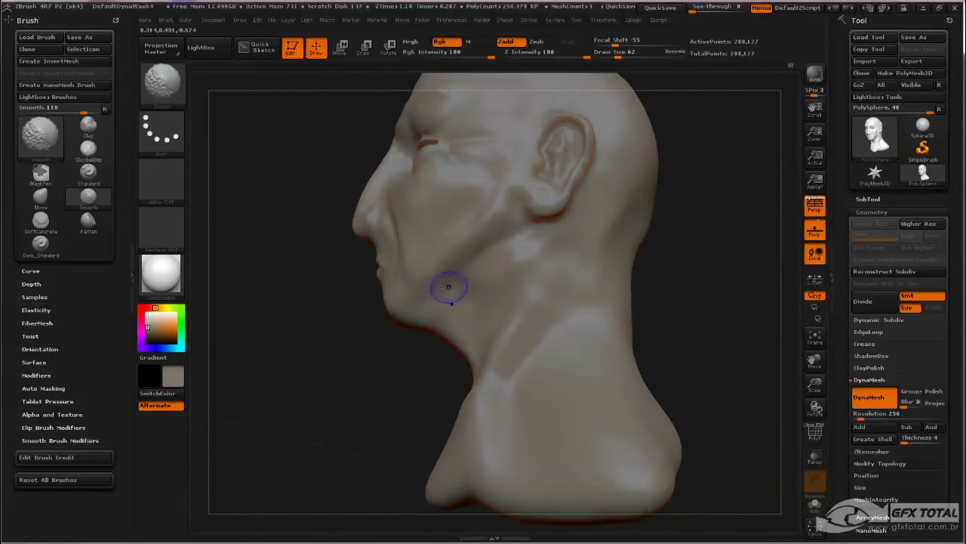
key("ctrl+s")
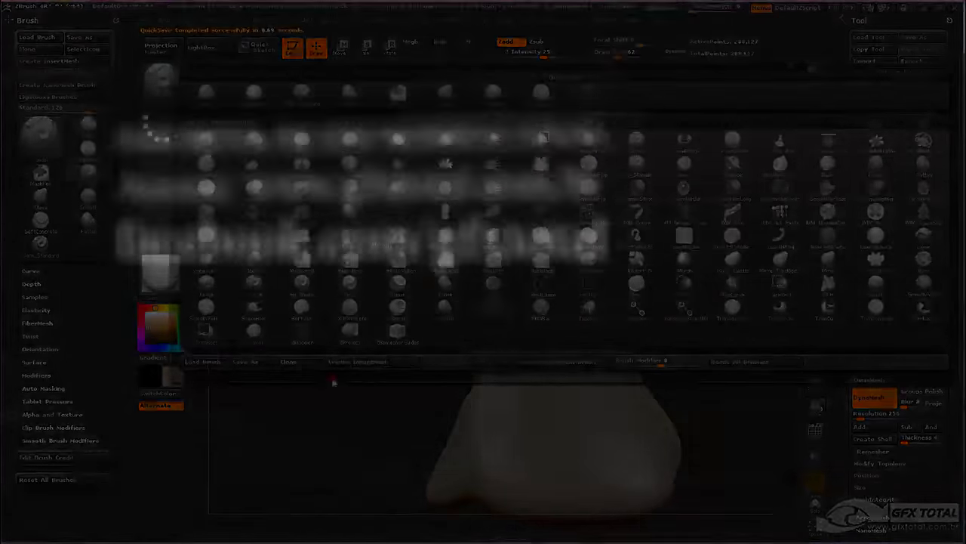